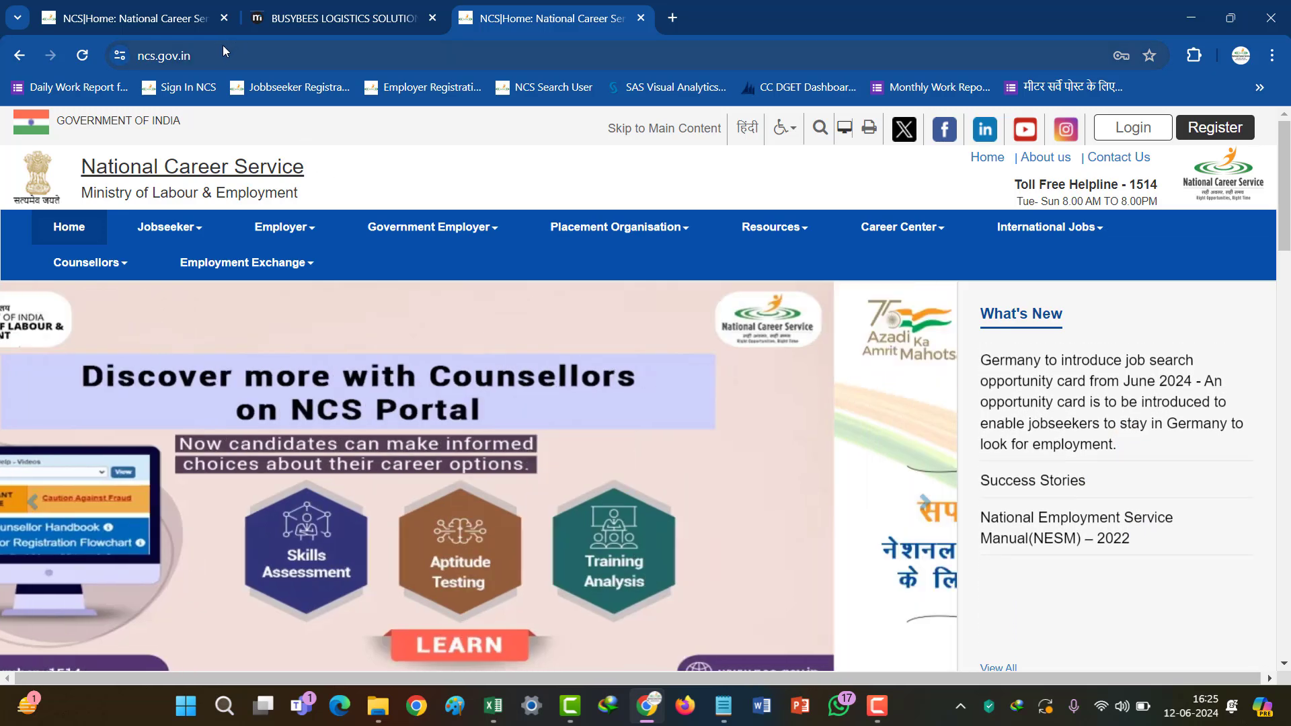
click(218, 51)
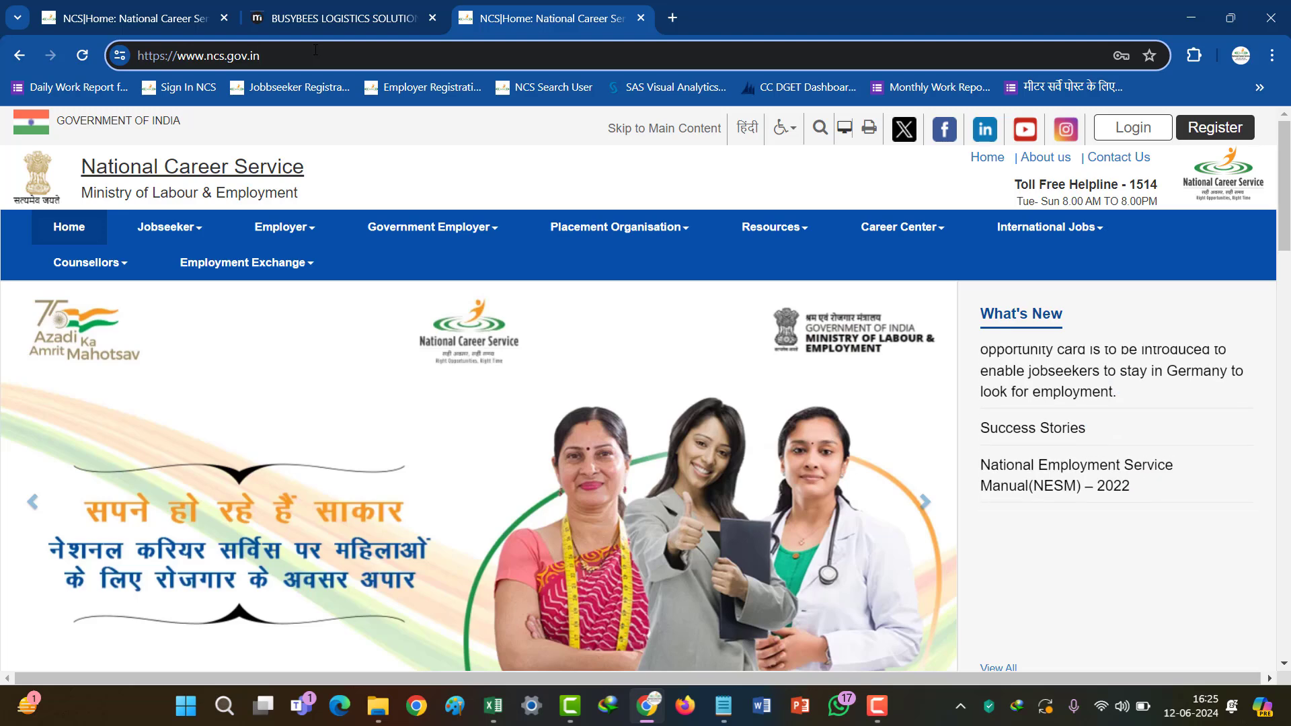
click(444, 170)
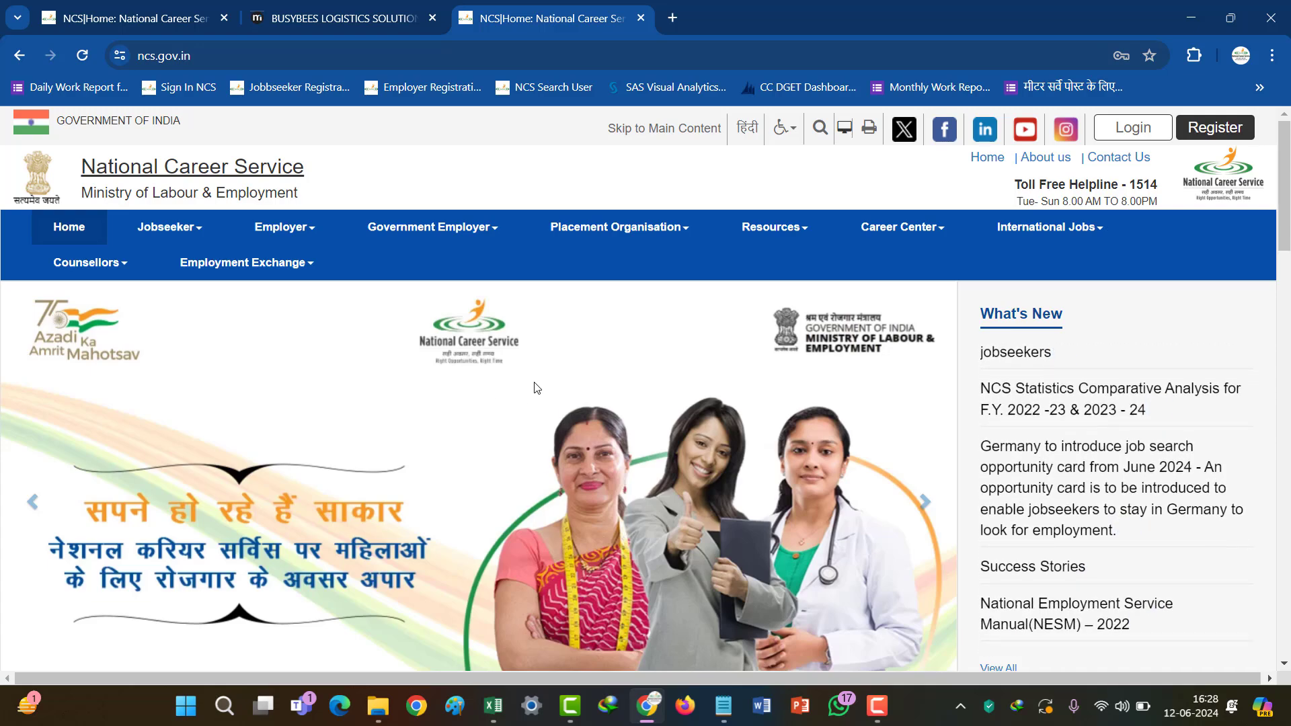
- Look through the home page's job search form, profile and video sections, and the Events and Job Fairs list
scroll(536, 387, down, 10)
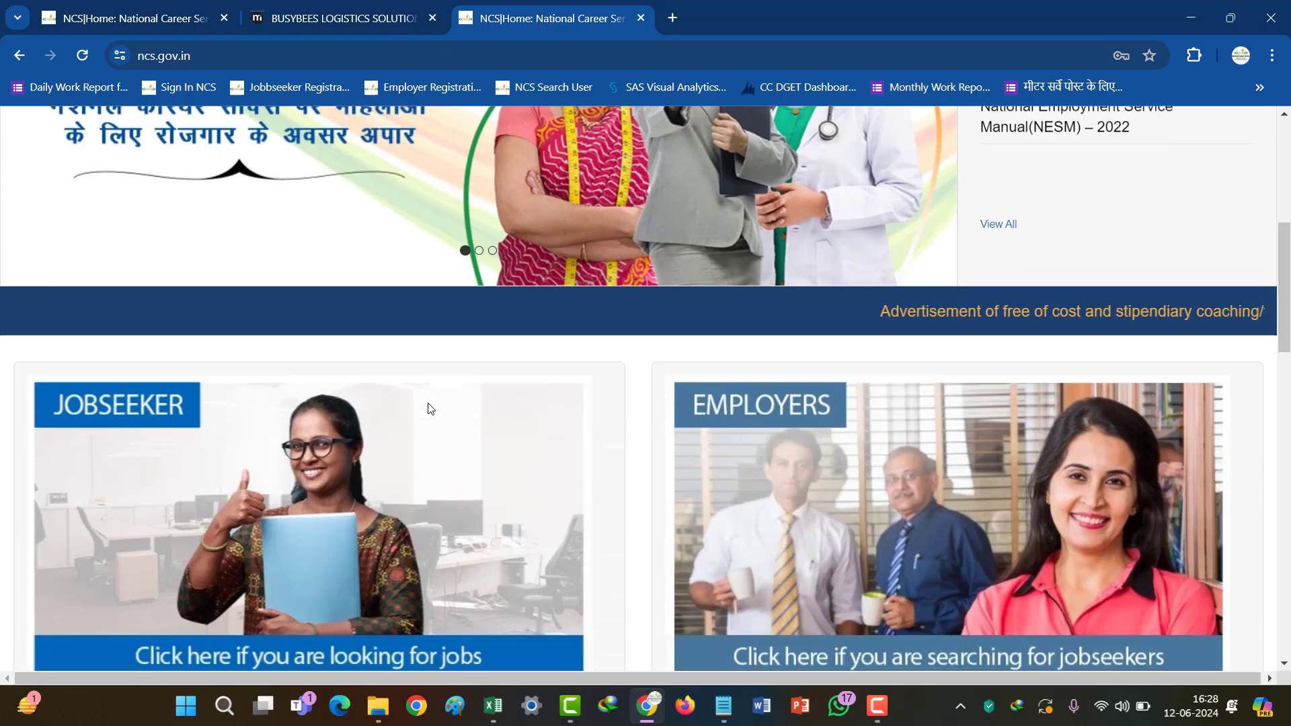
scroll(428, 402, down, 4)
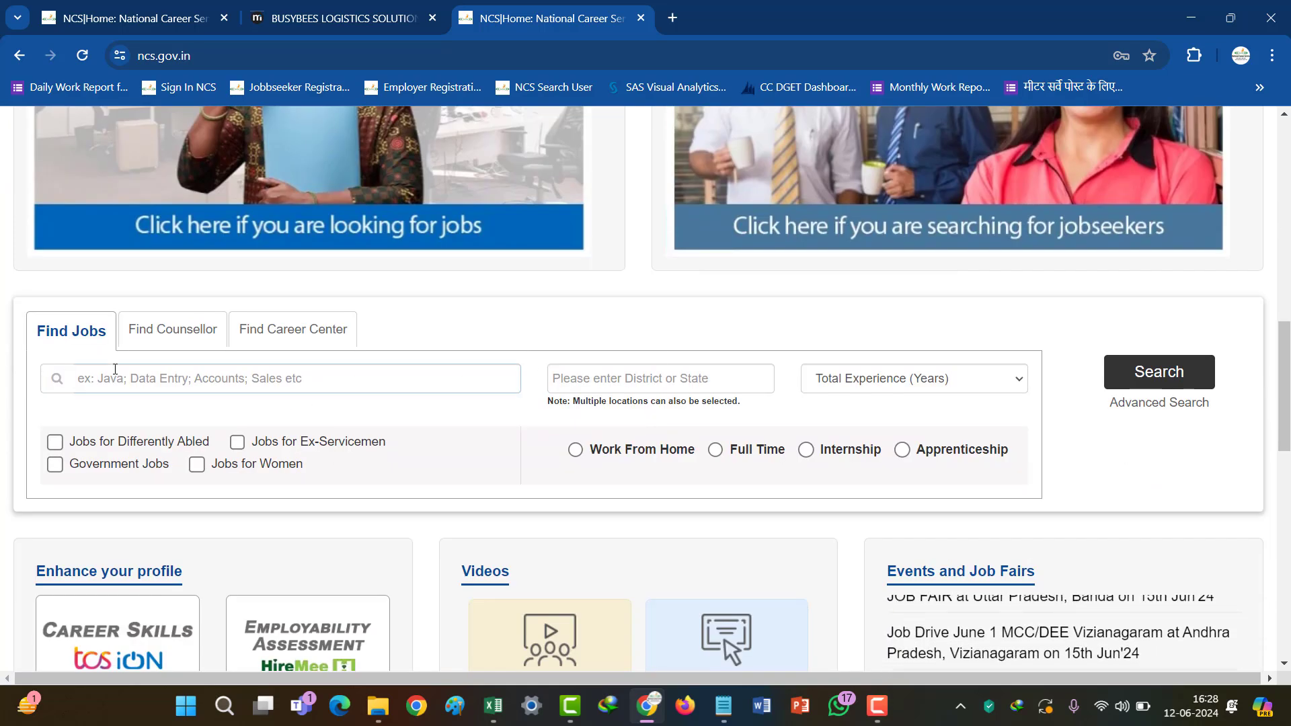
click(176, 380)
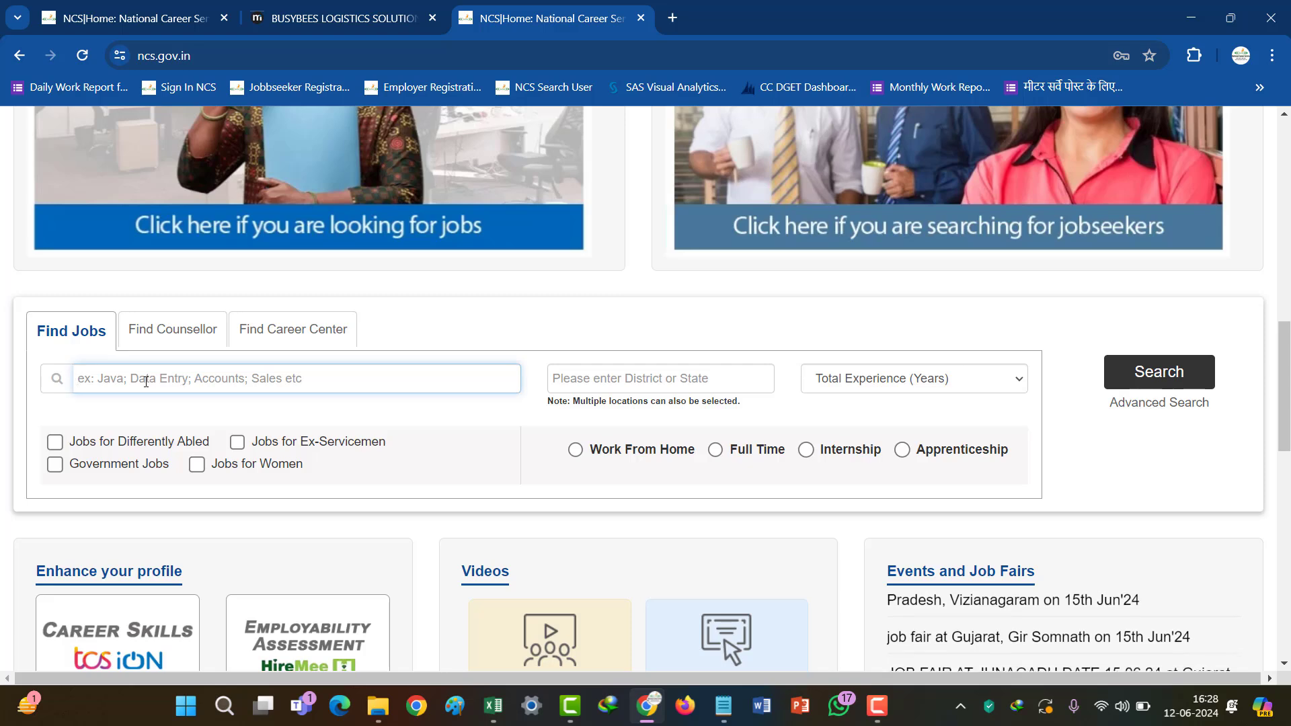
scroll(964, 368, down, 3)
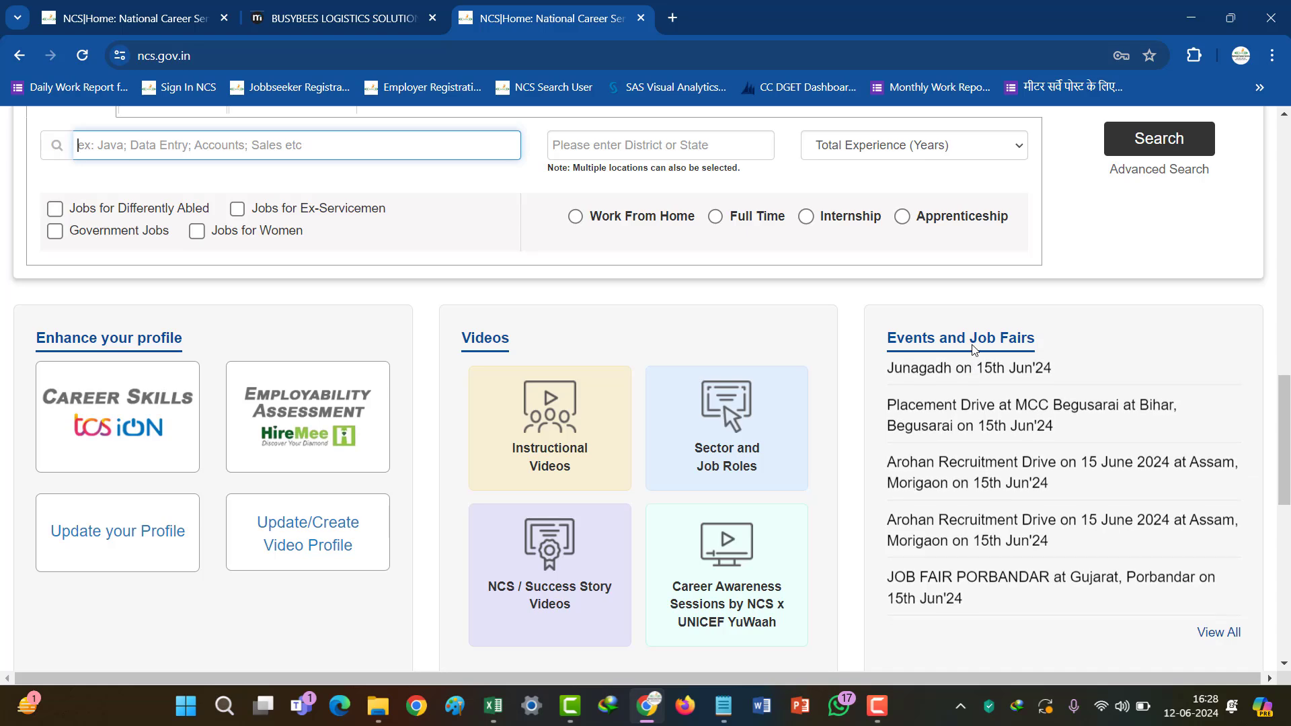
scroll(973, 349, down, 1)
scroll(1234, 538, down, 2)
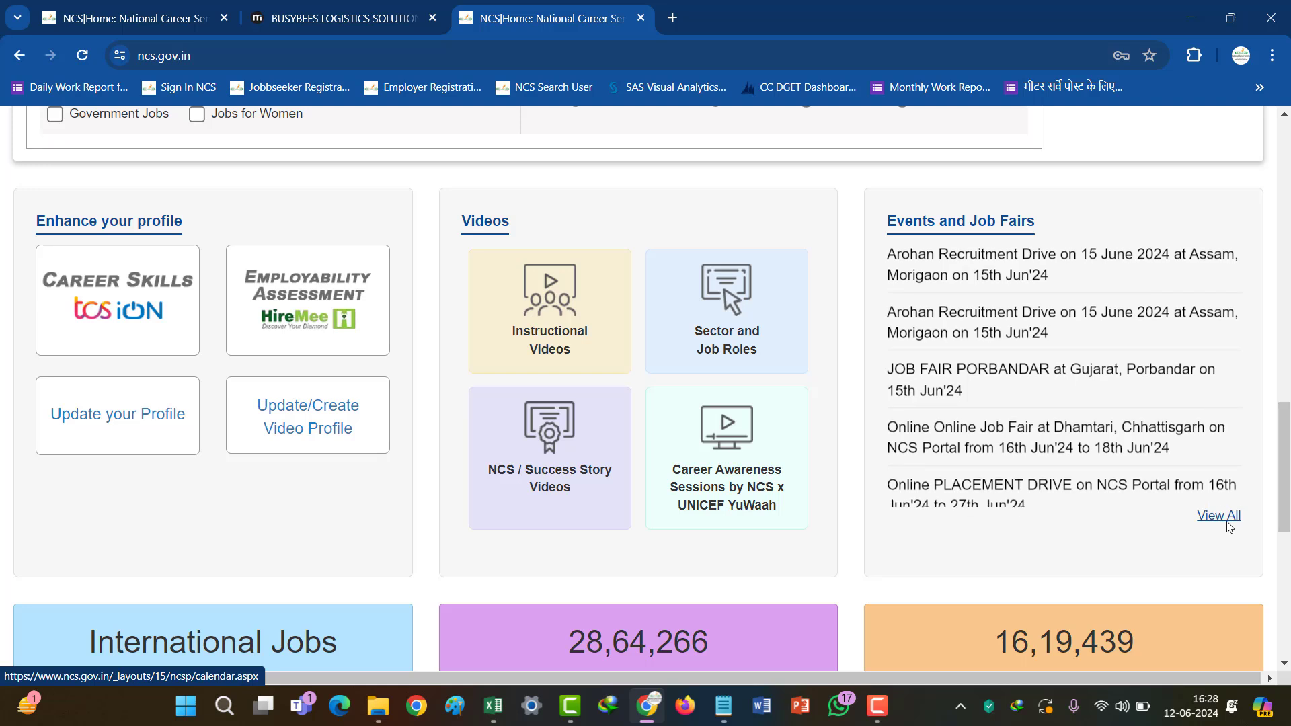
scroll(1229, 528, up, 2)
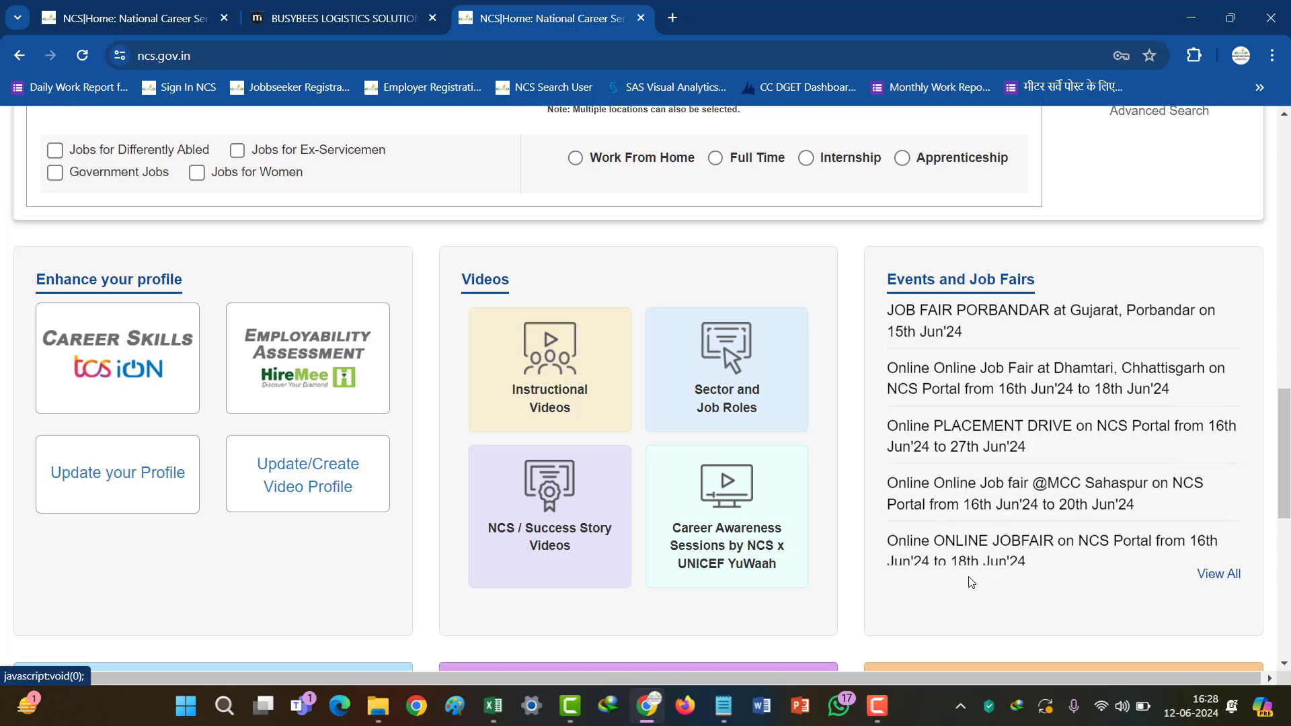
scroll(826, 425, up, 1)
scroll(827, 425, up, 1)
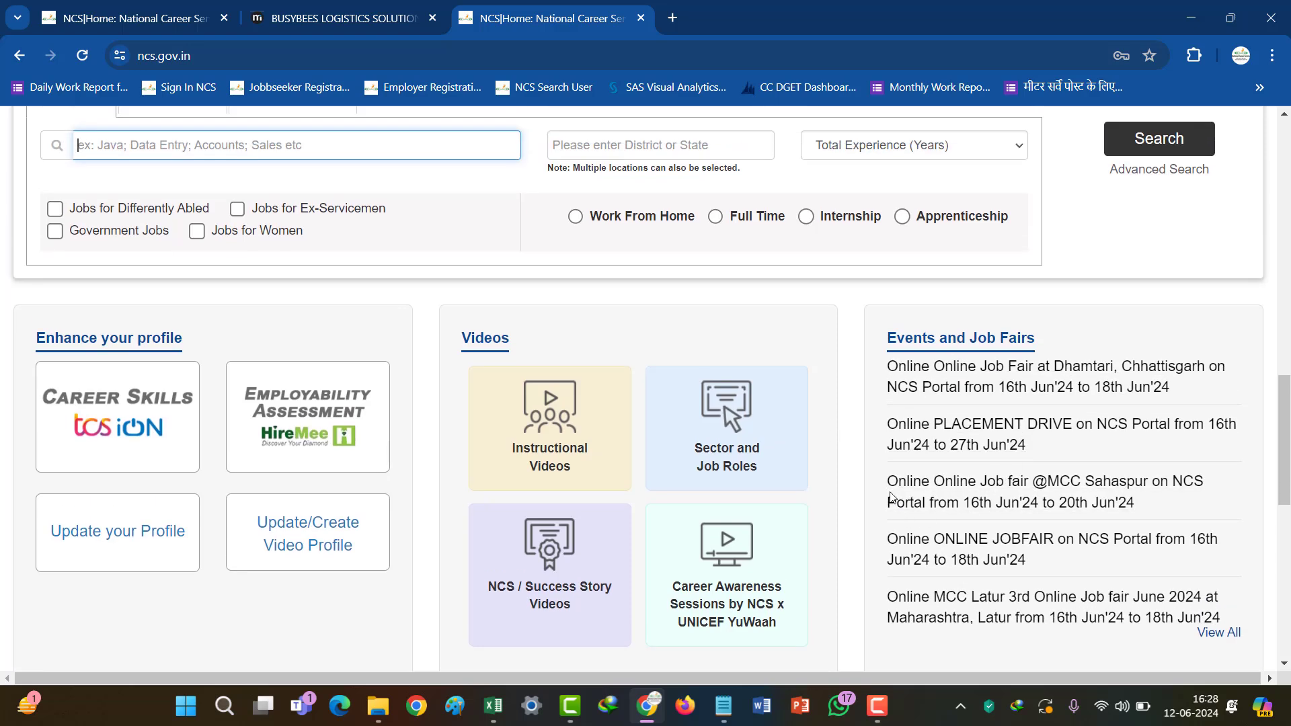
scroll(840, 451, up, 2)
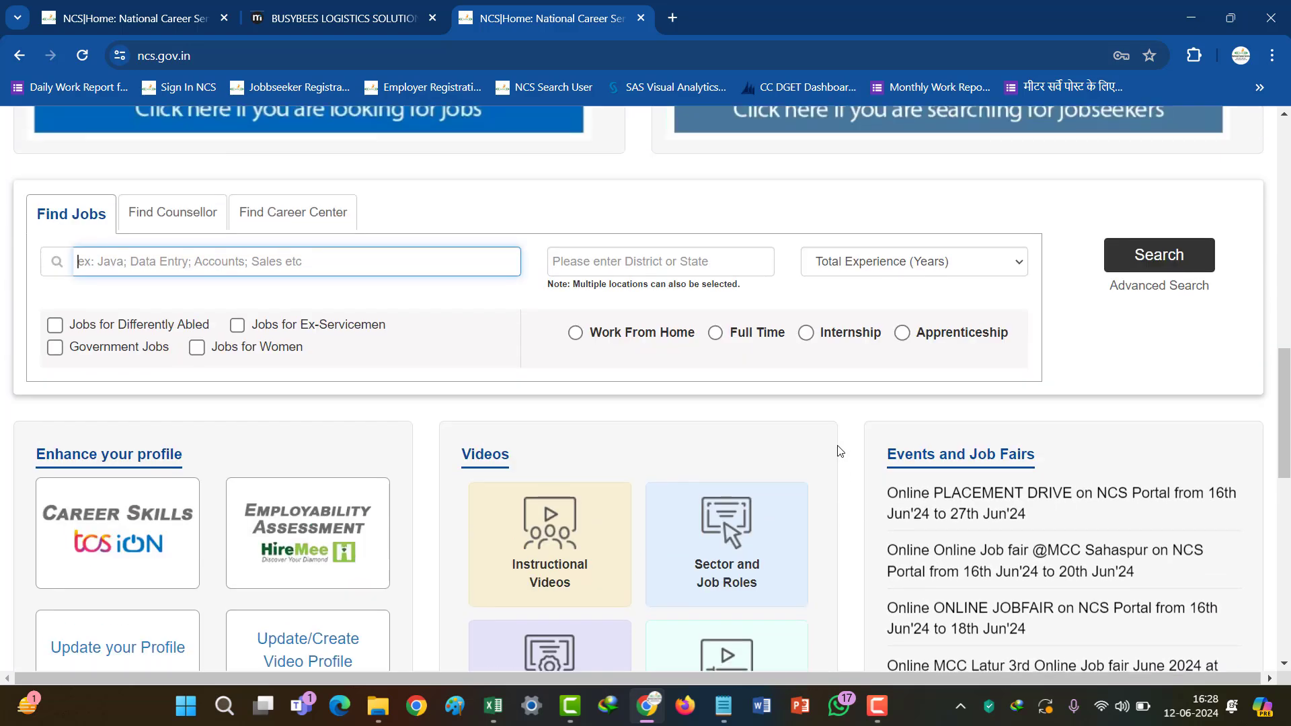
scroll(840, 452, up, 1)
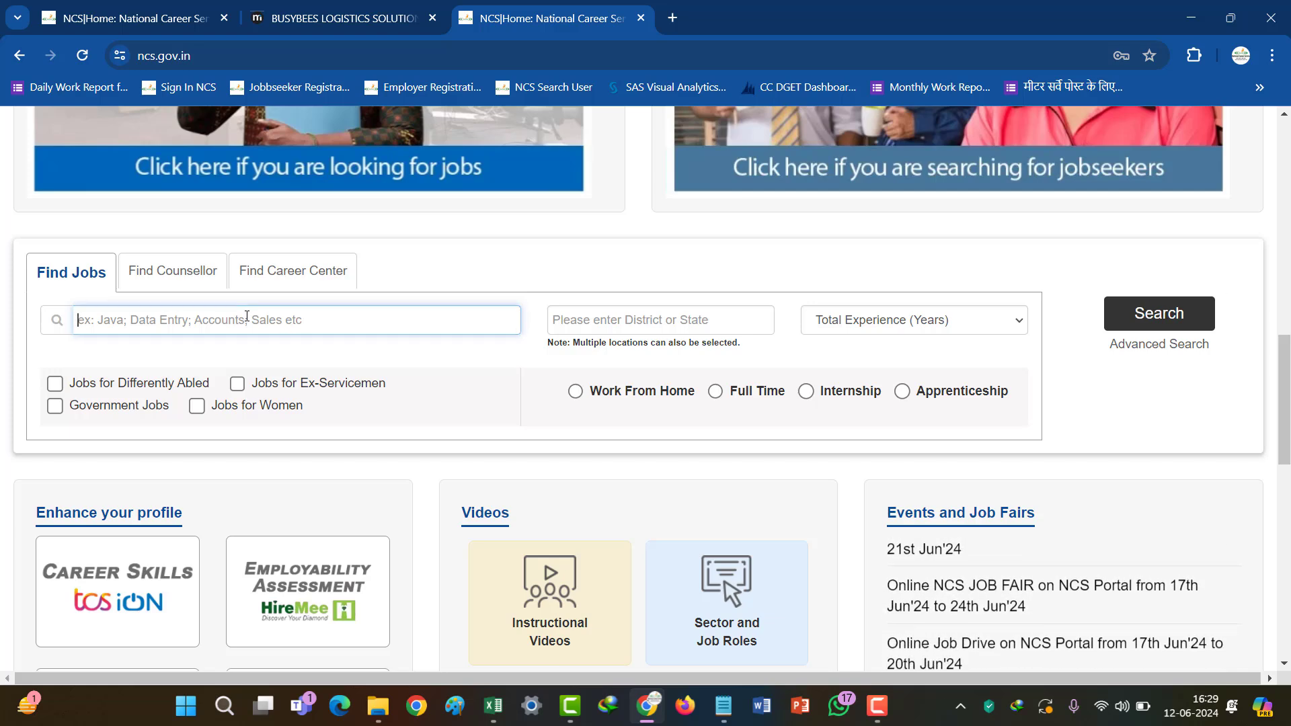
- Search for jobs with the keyword "Delivery boy" and the location "chhattisgarh"
text(Deli)
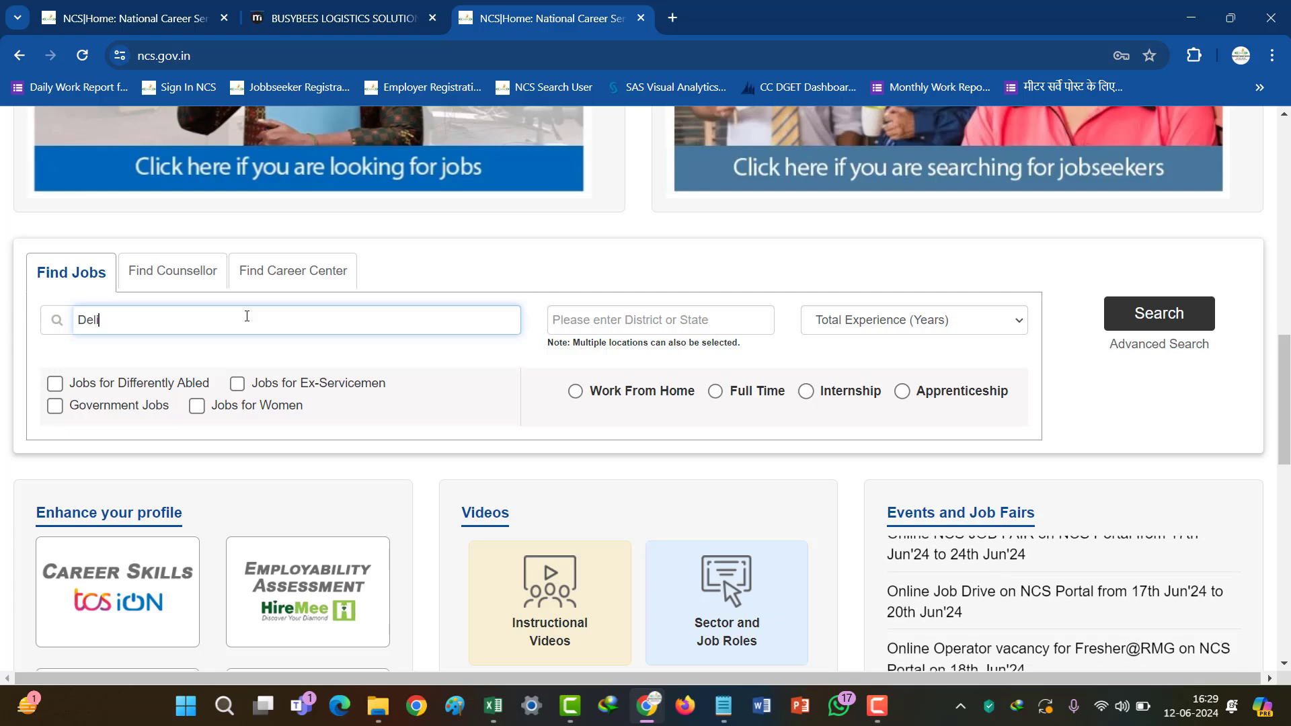
text(very boy)
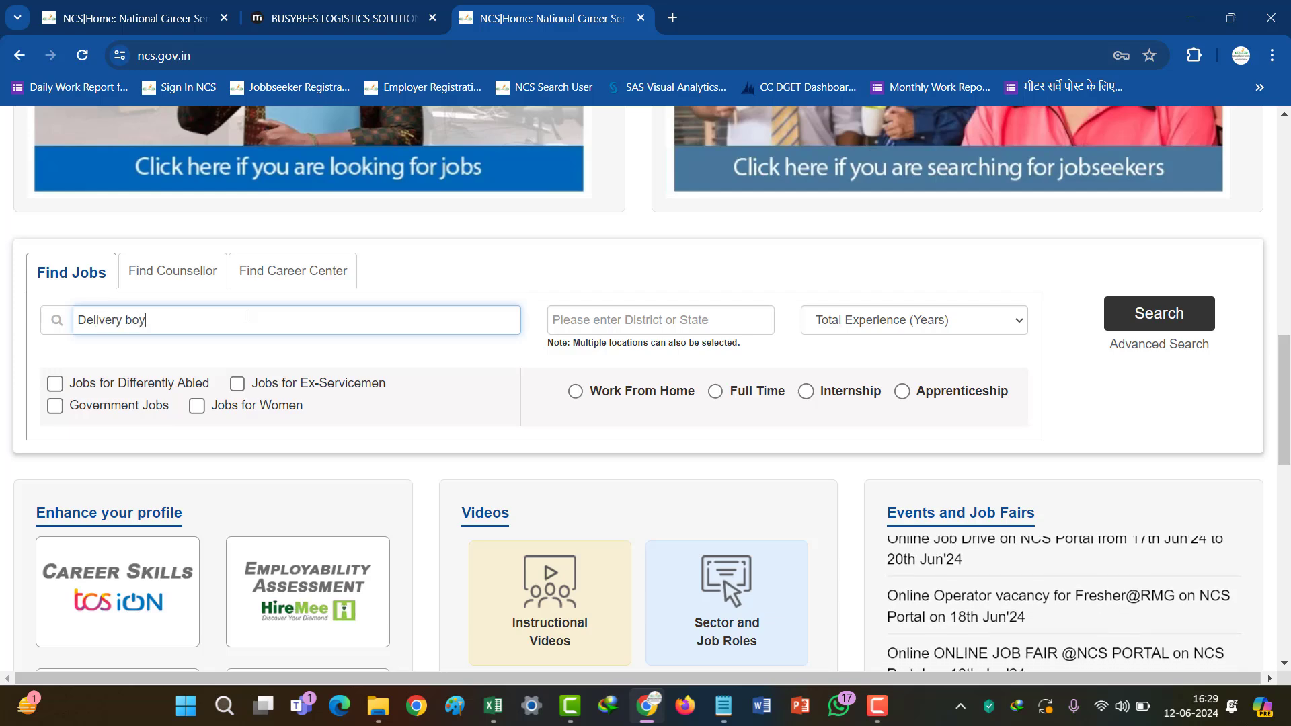
click(735, 321)
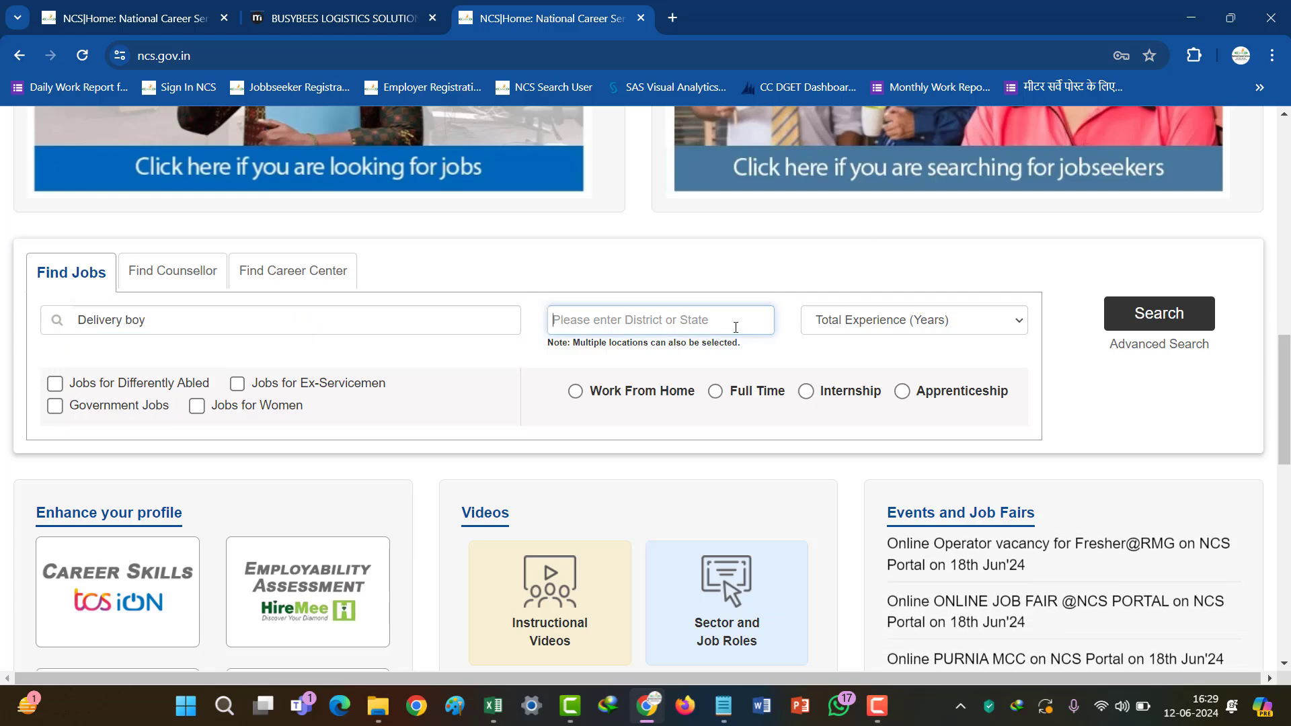
text(chh)
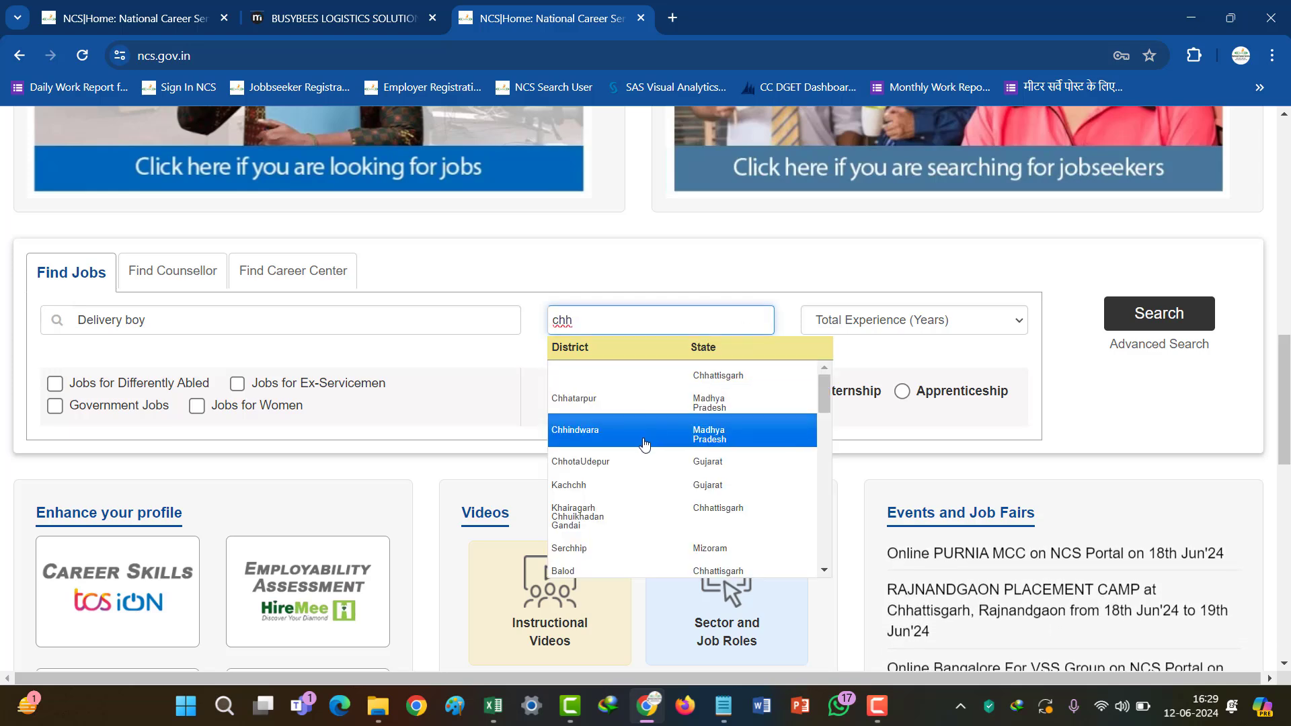
text(attisgarh)
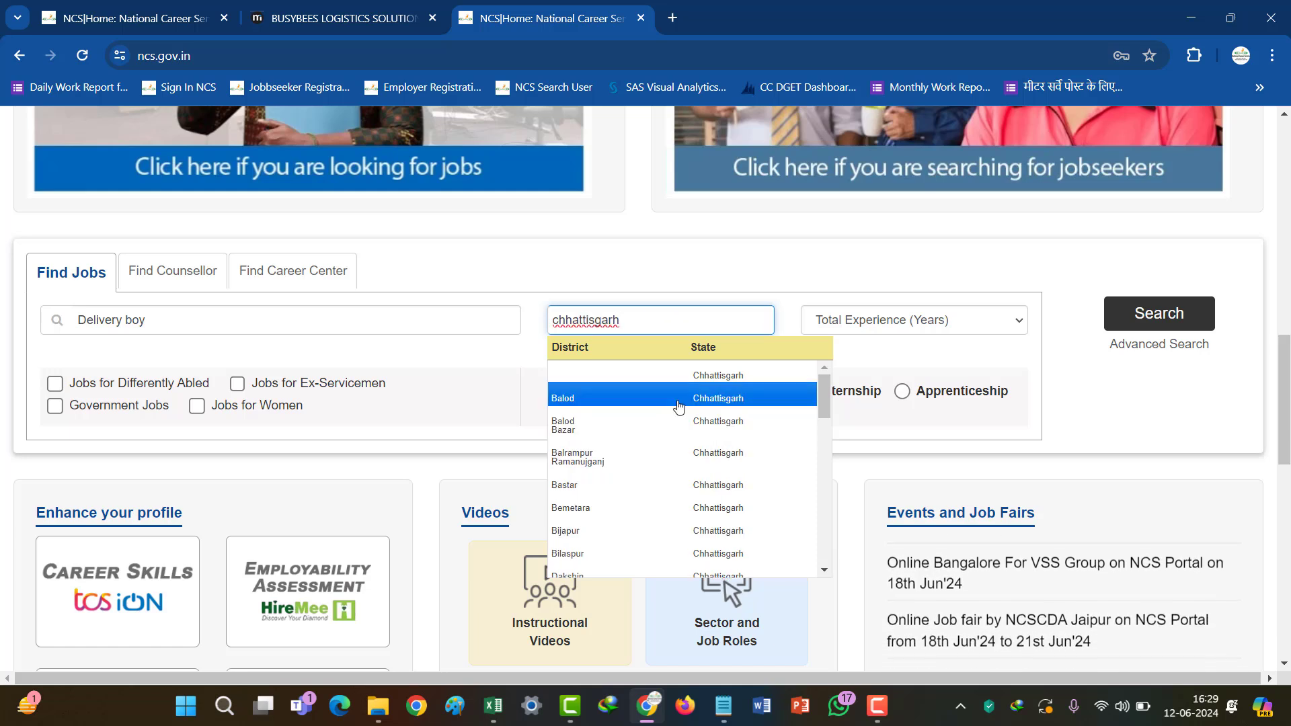
key(Escape)
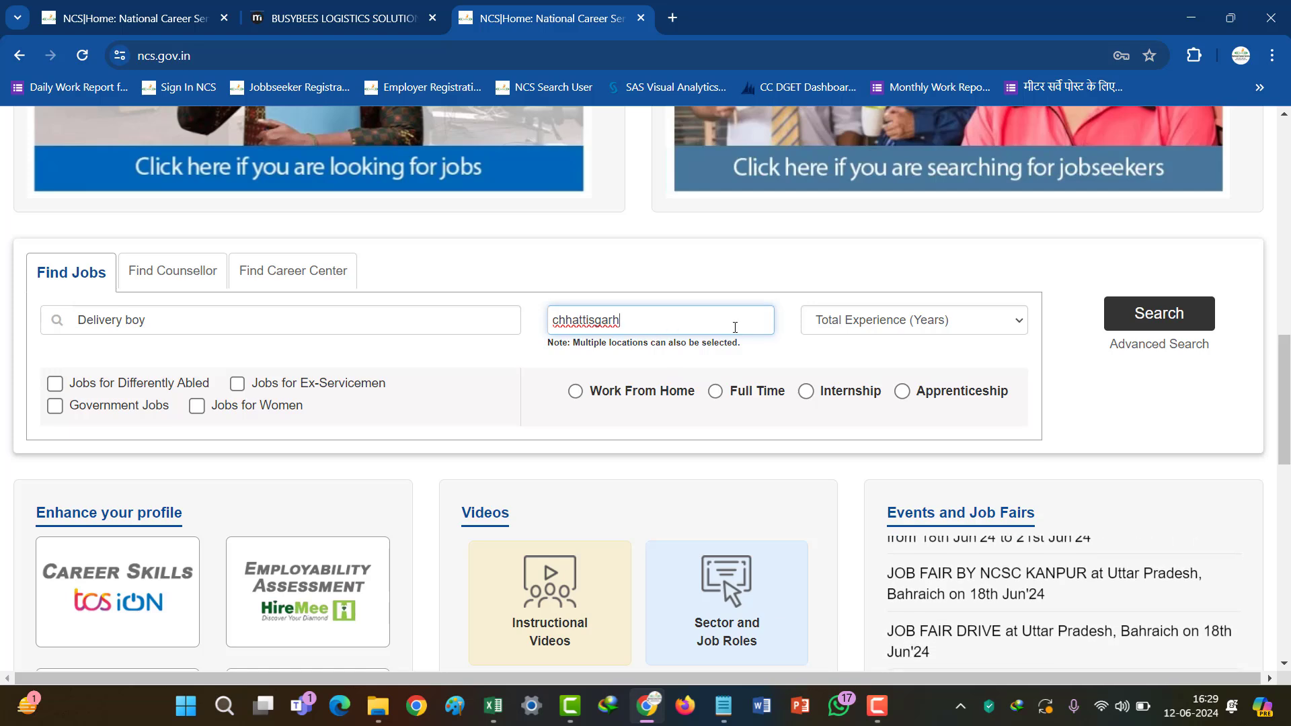
key(Tab)
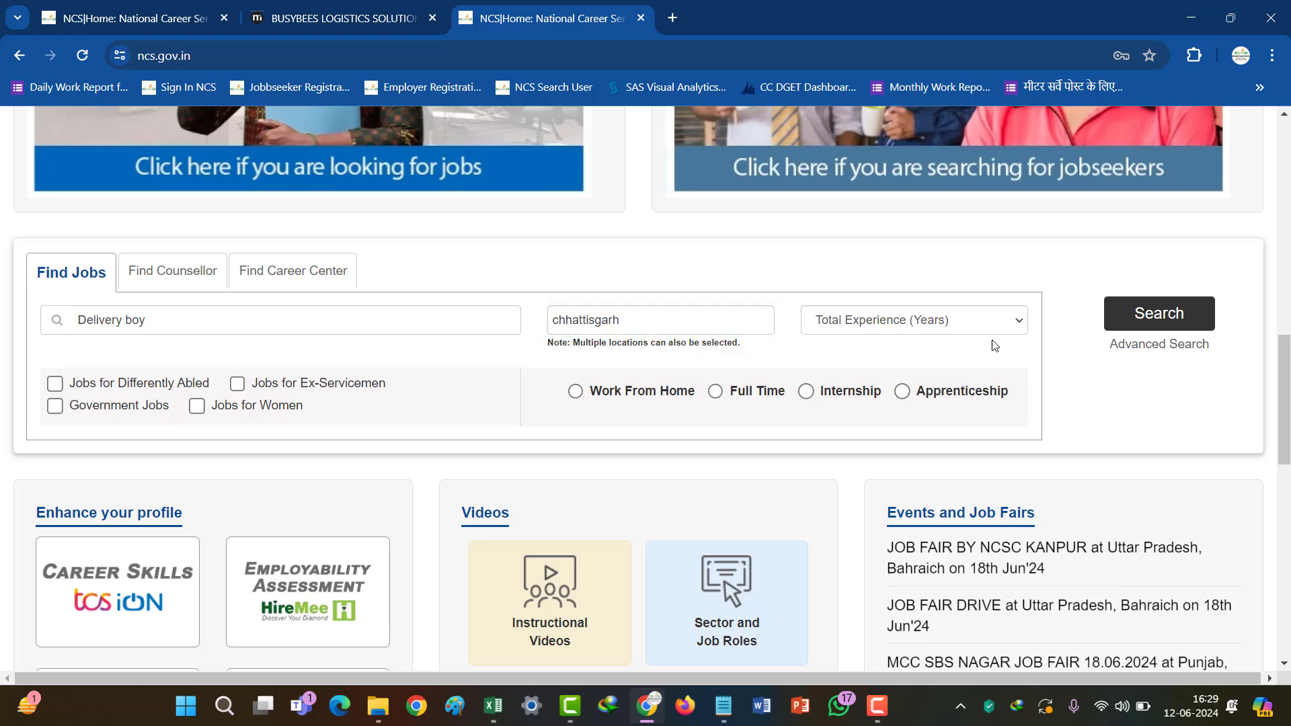
click(1165, 327)
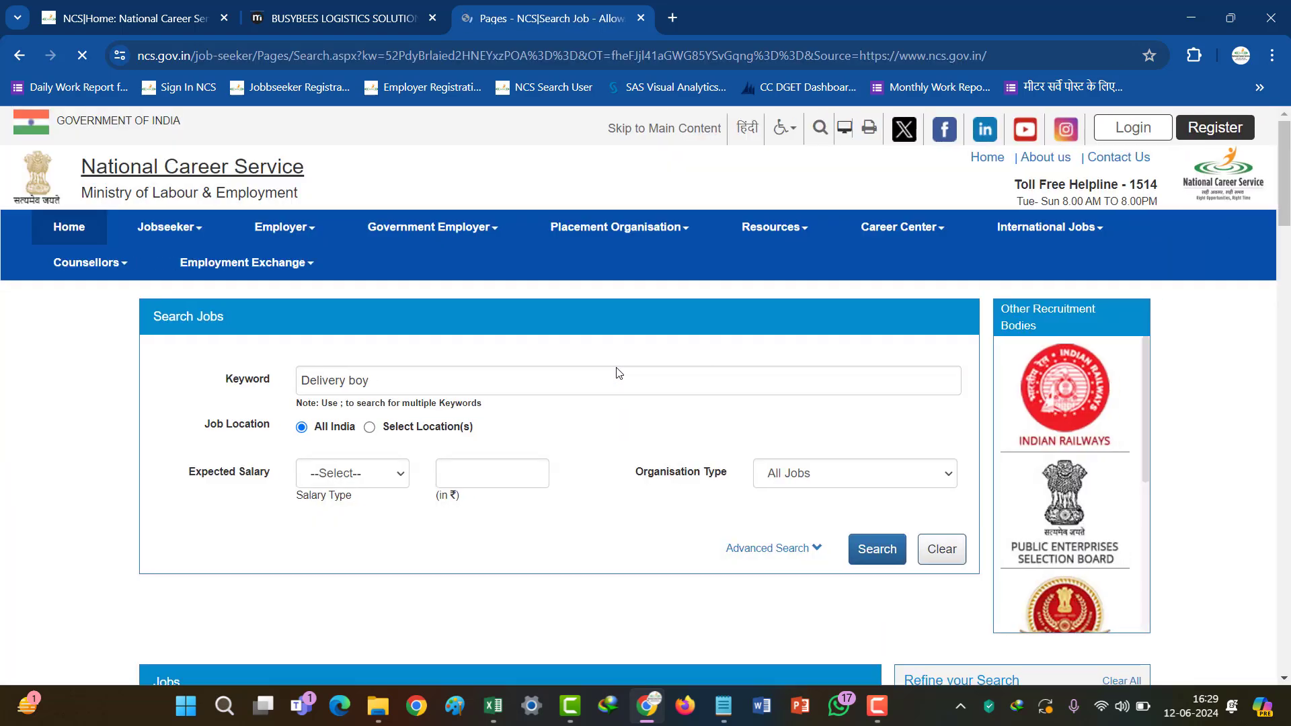
- Open the Delivery Boy posting from BUSYBEES LOGISTICS SOLUTIONS PRIVATE LIMITED in the job results
scroll(612, 407, up, 3)
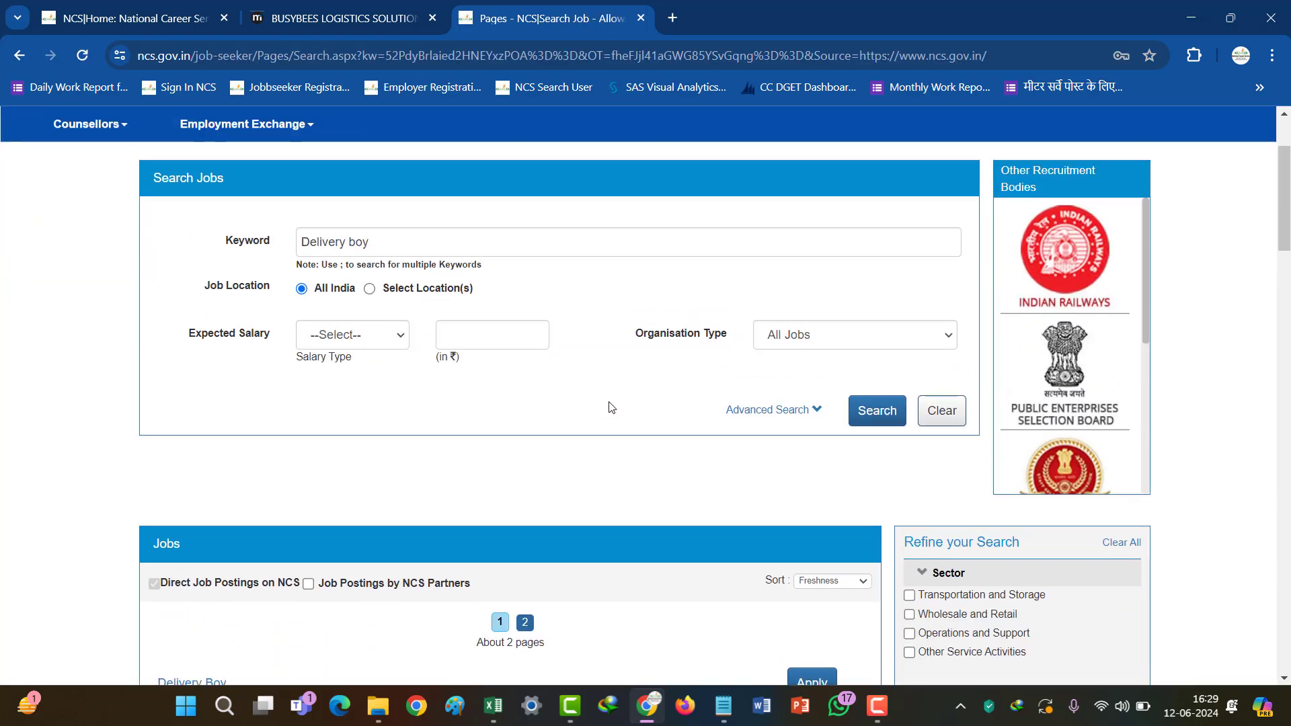
scroll(426, 377, down, 8)
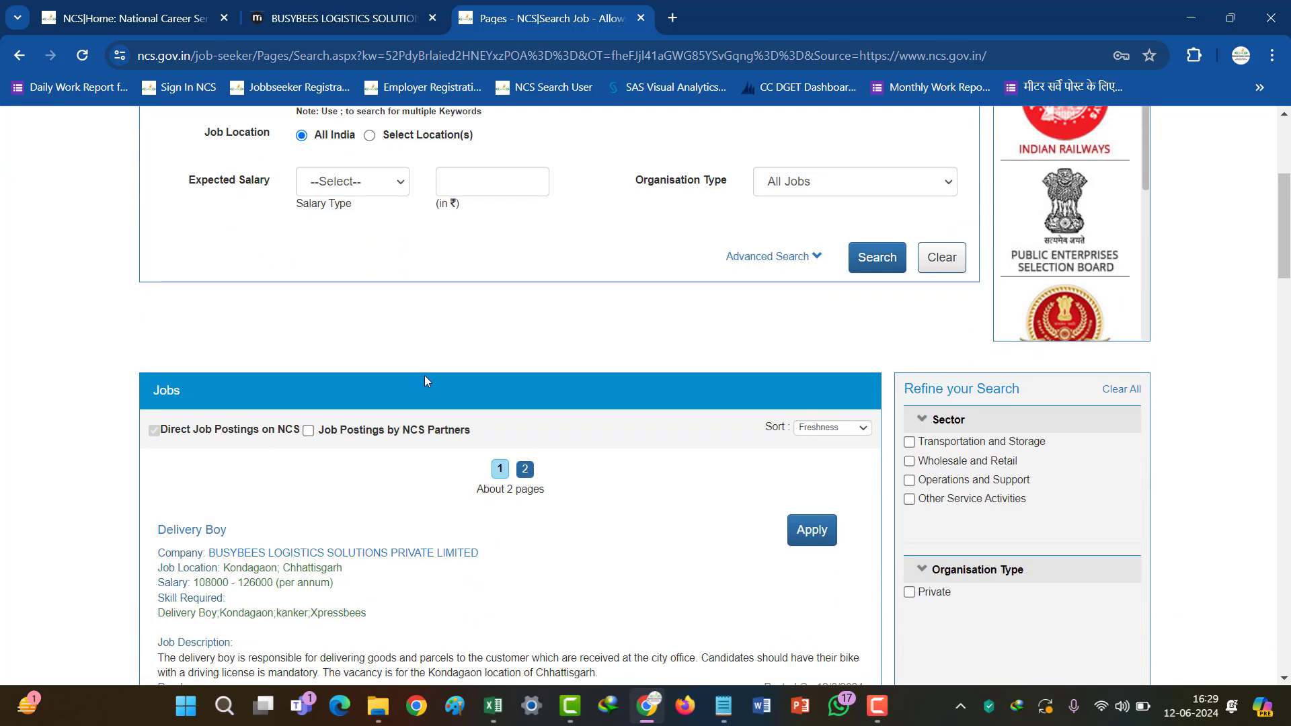
scroll(402, 399, up, 3)
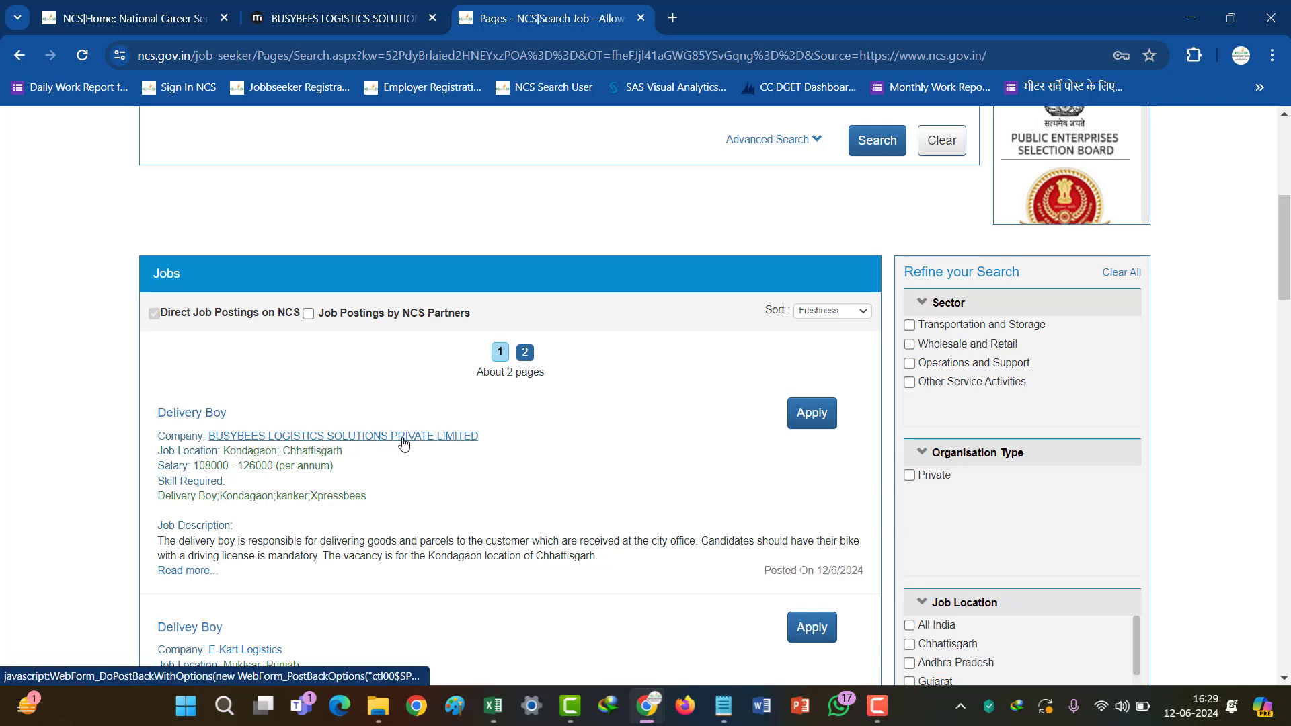
click(213, 417)
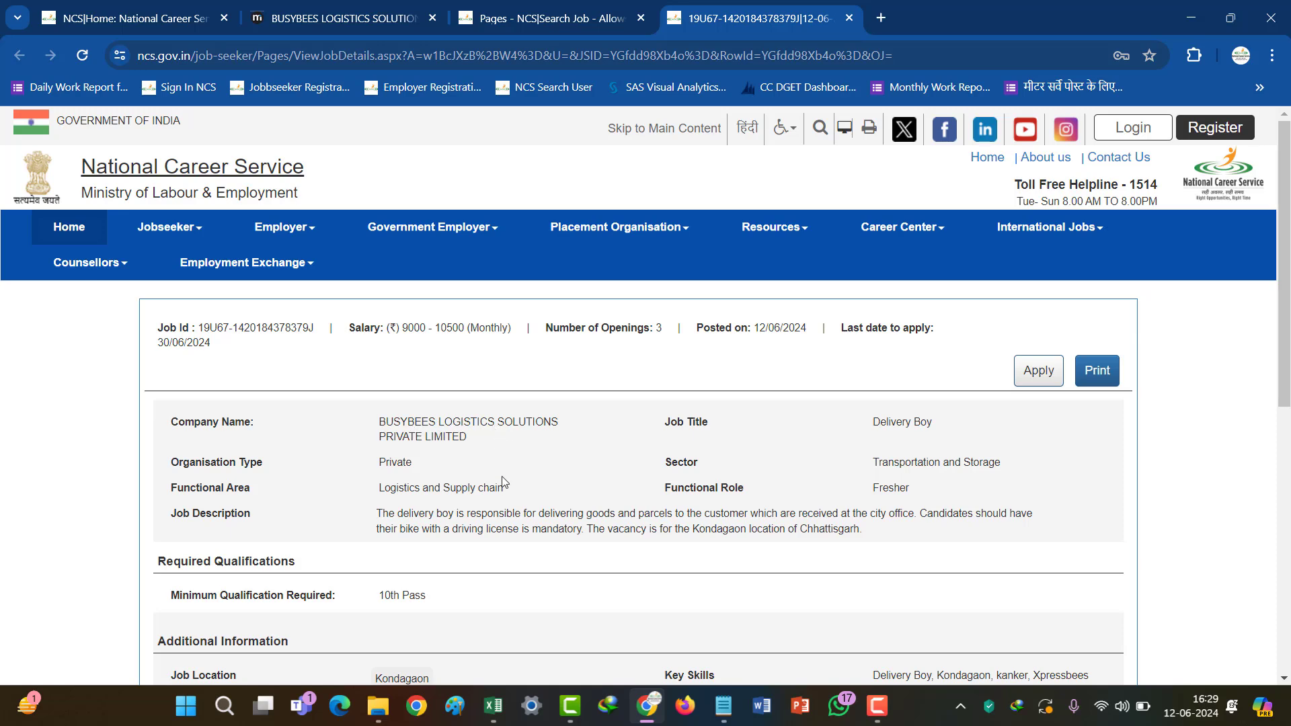
- Examine the posting's qualifications, location, salary, age preference and contact details, and close the job details page
scroll(505, 481, down, 1)
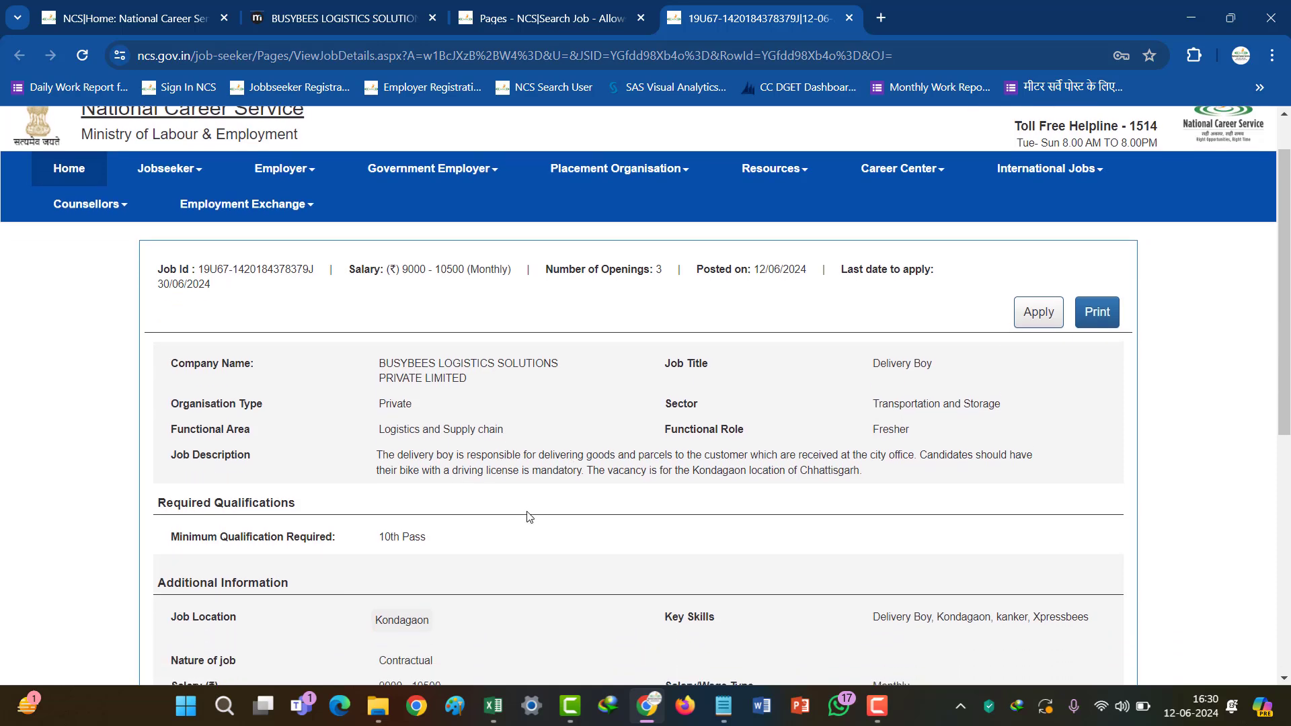
scroll(417, 486, down, 3)
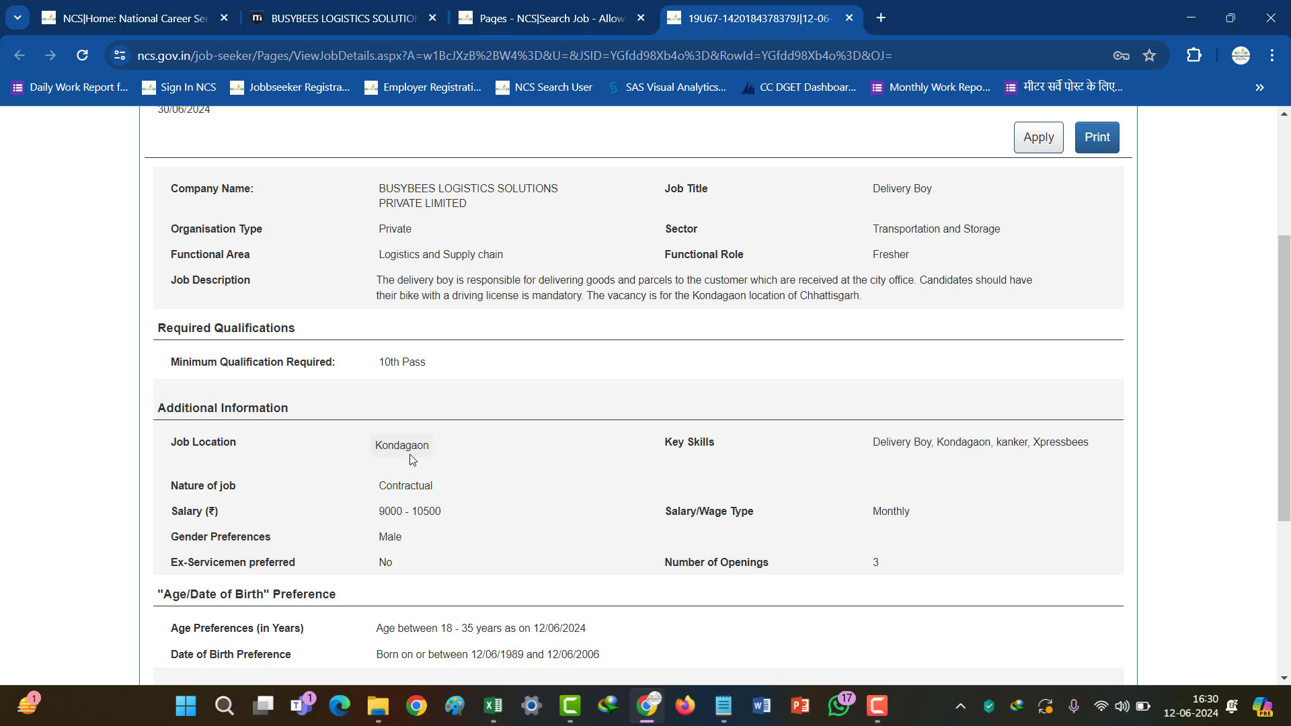
mouse_move(413, 448)
scroll(806, 526, down, 2)
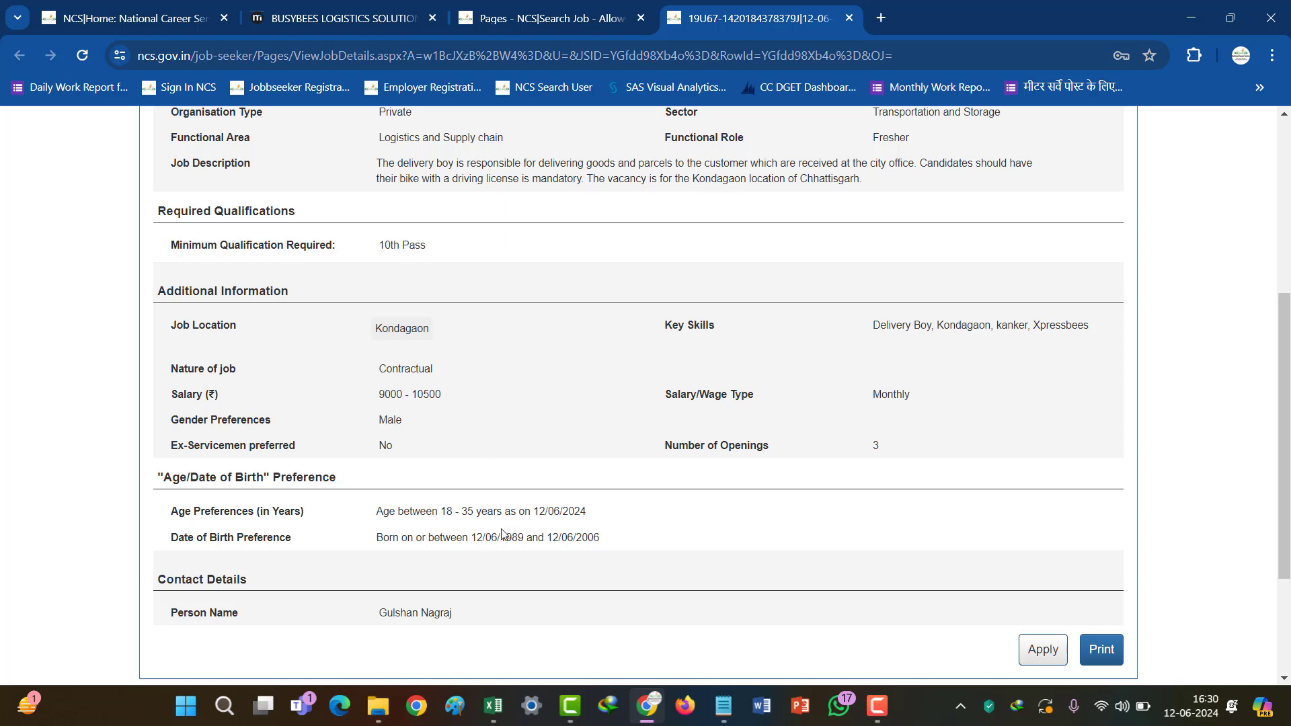
scroll(731, 560, down, 2)
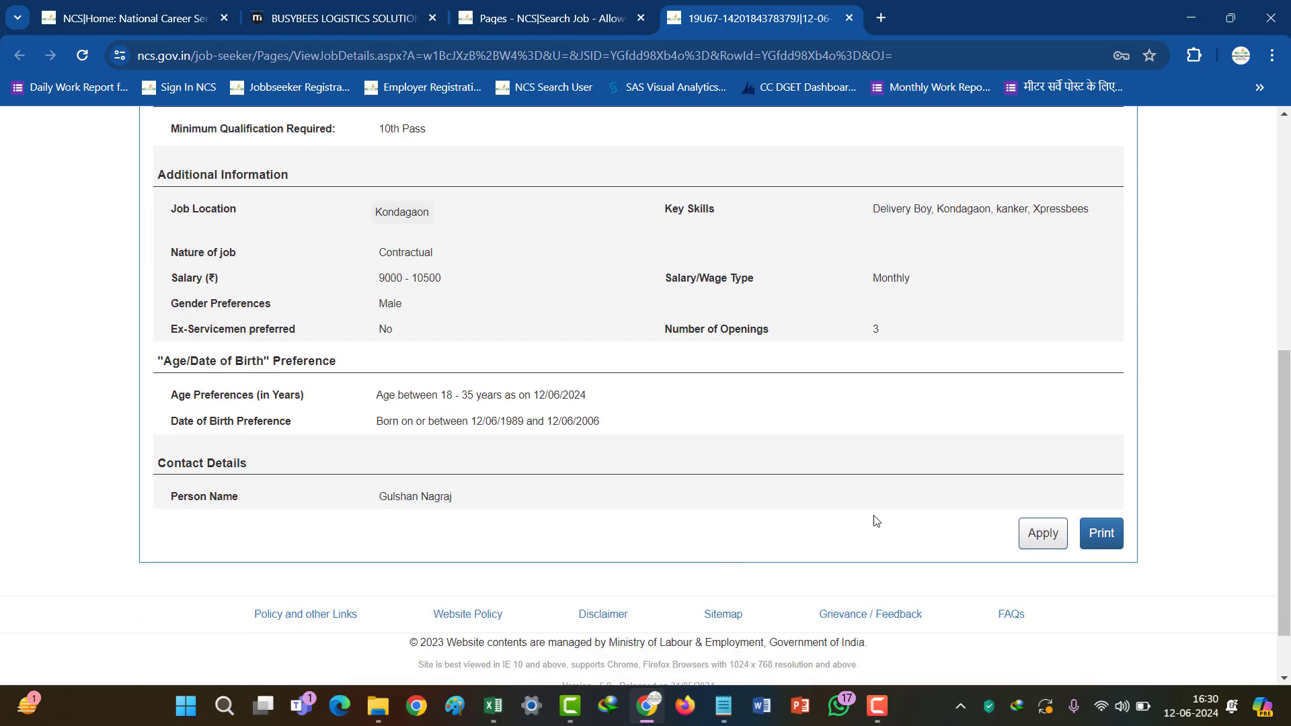
scroll(894, 524, up, 2)
scroll(917, 527, down, 3)
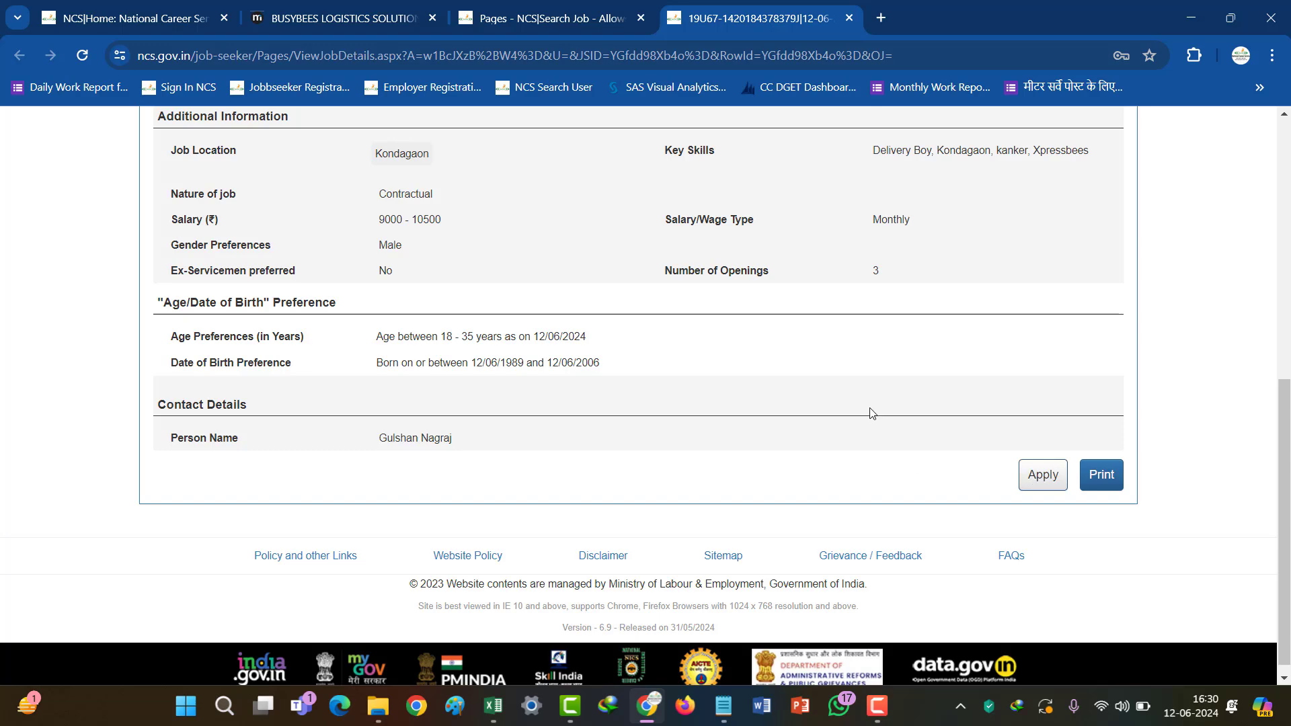
scroll(870, 409, up, 8)
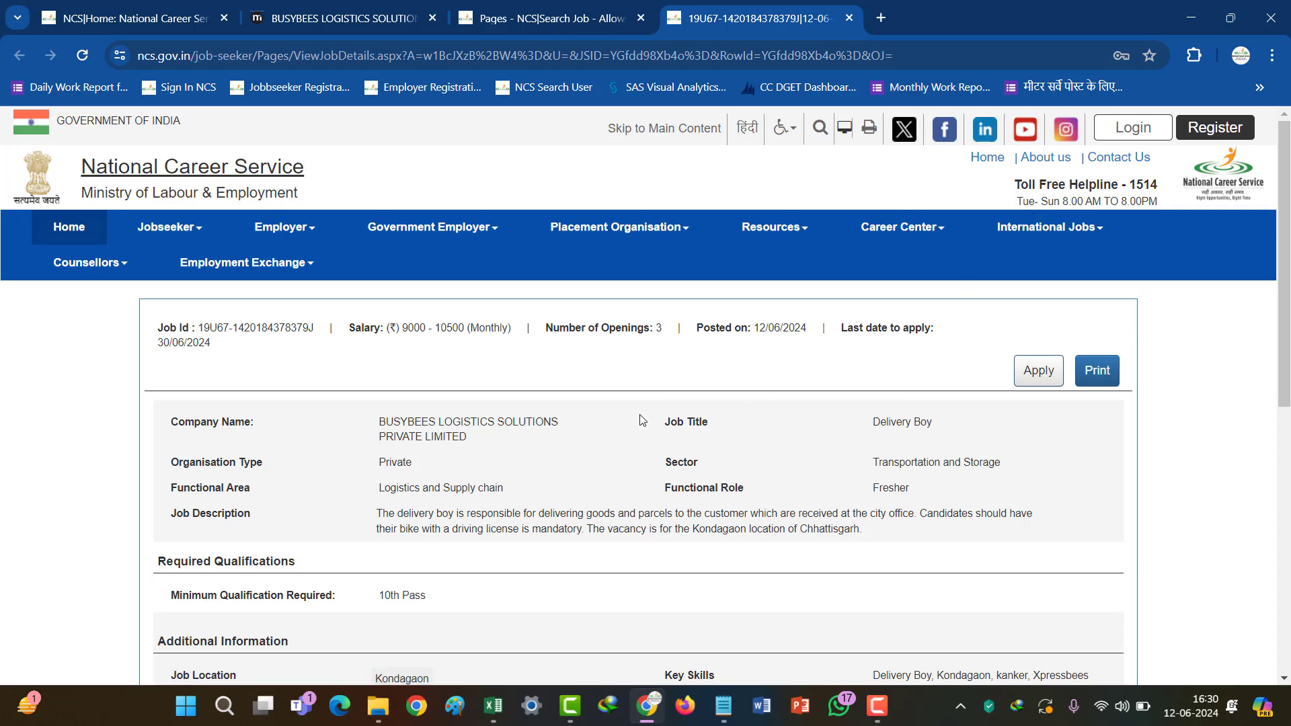
click(849, 18)
- Search for jobs again with the keyword "Kondagaon" and look through the listed postings
scroll(387, 424, up, 5)
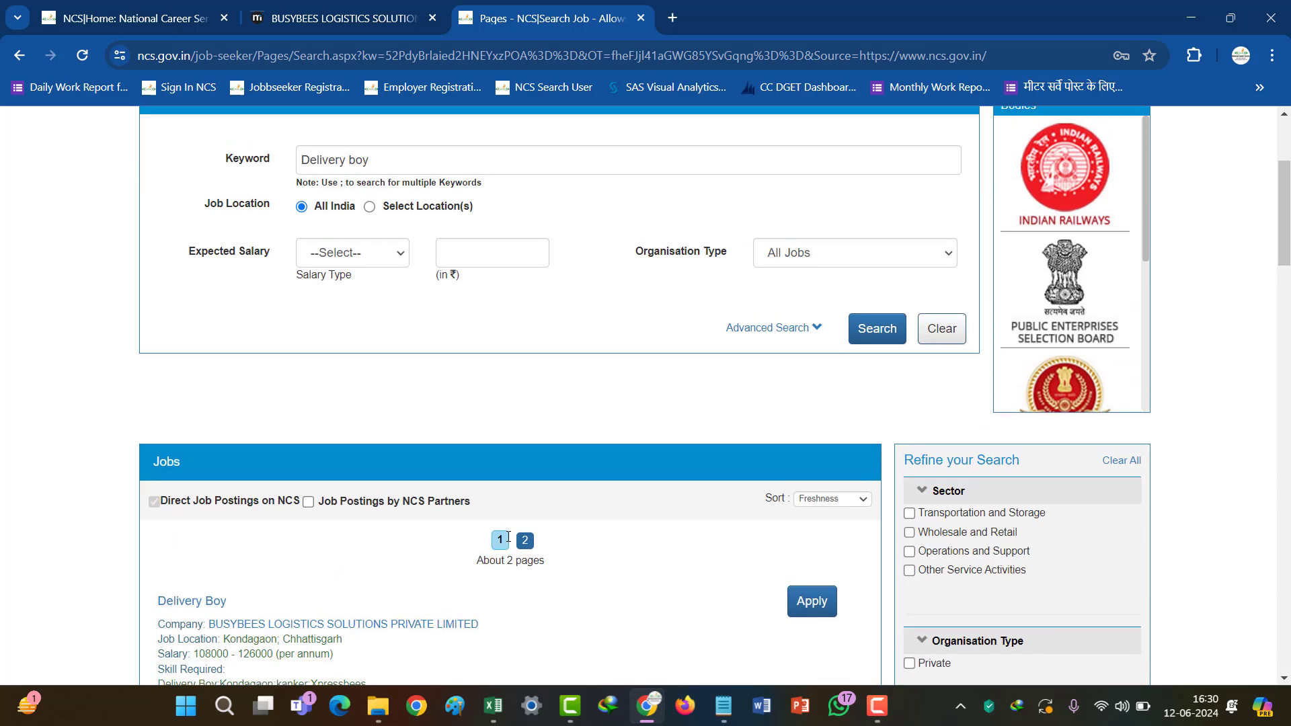
click(201, 381)
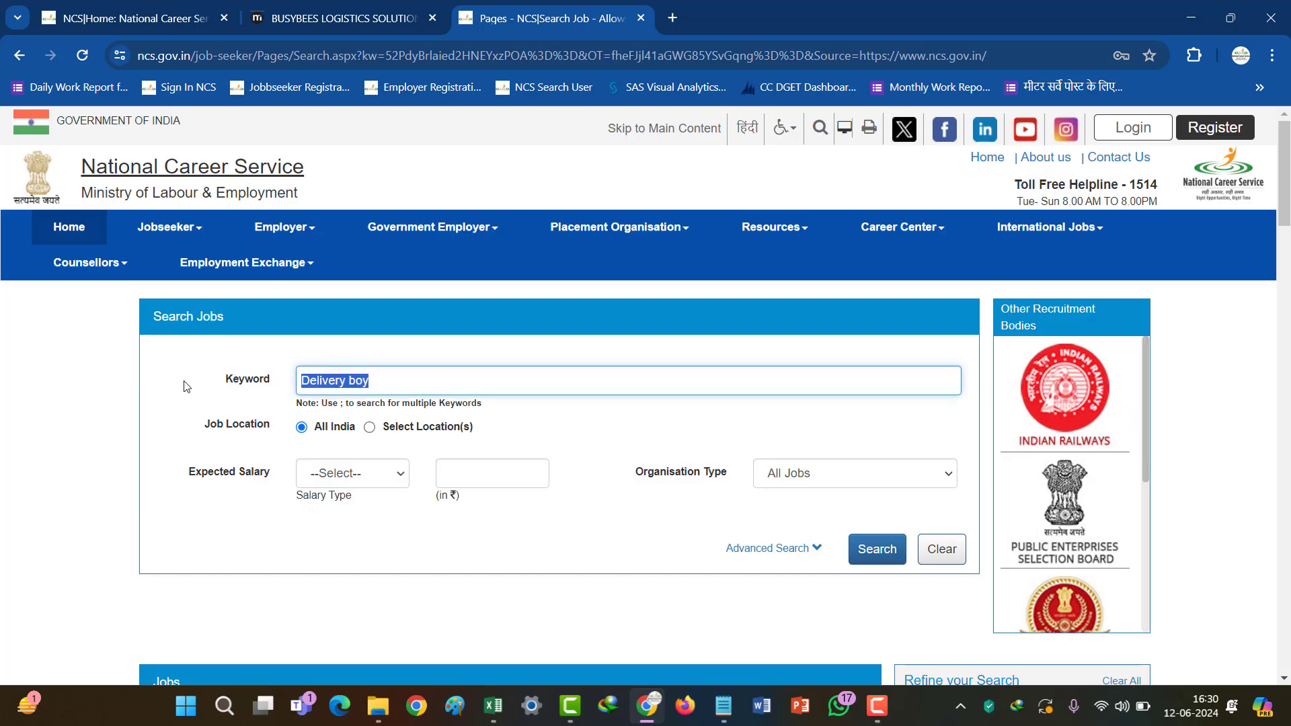
text(Ko)
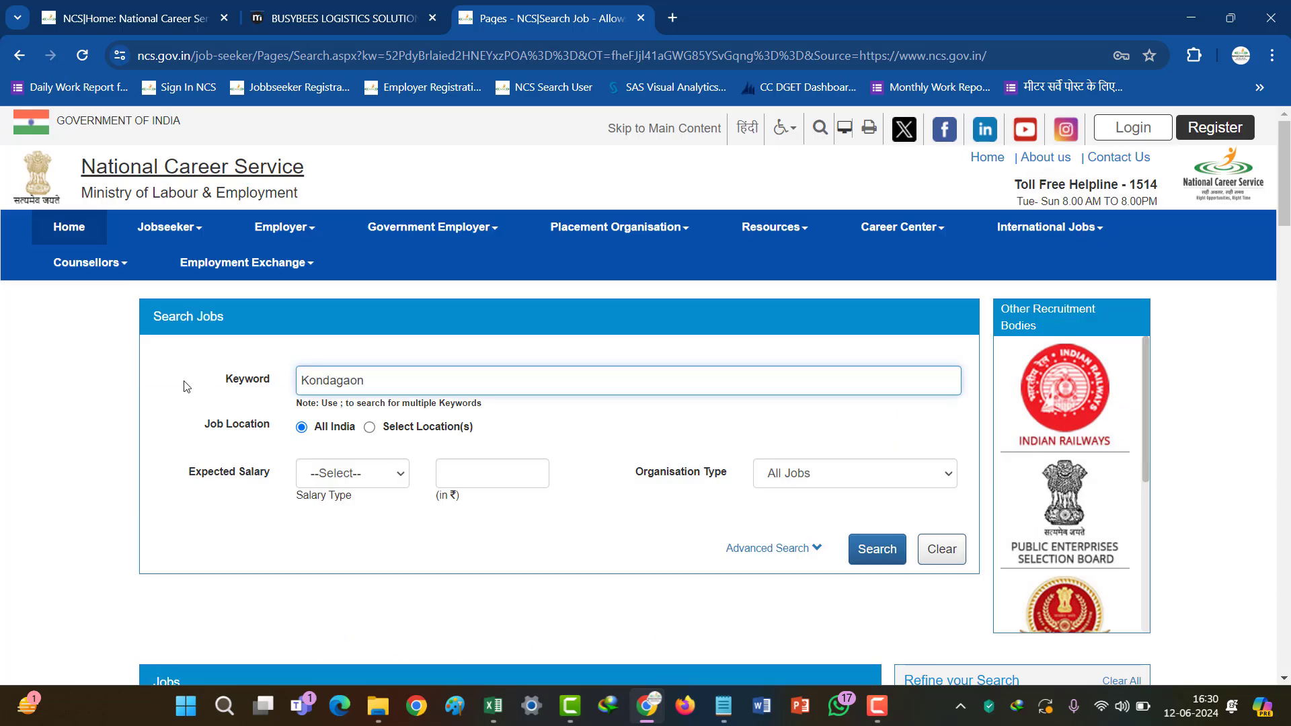
text(ndagaon)
click(878, 552)
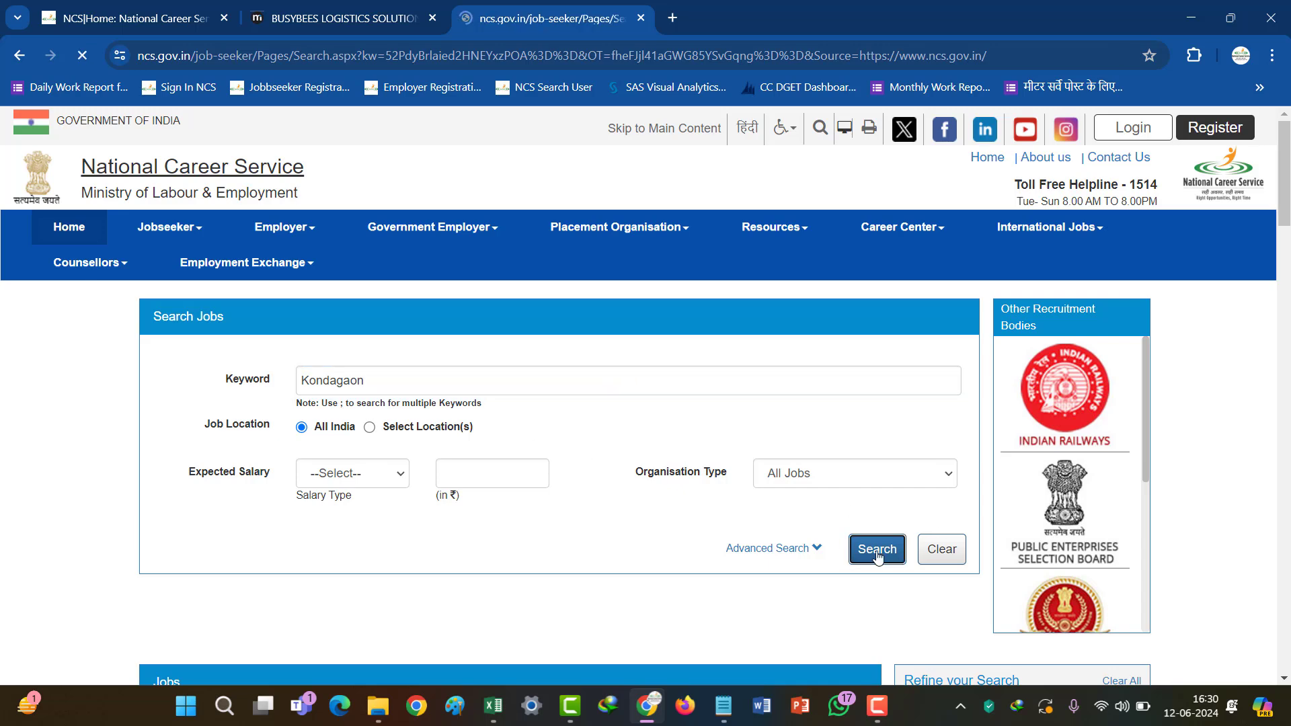
scroll(601, 559, down, 3)
scroll(604, 560, down, 2)
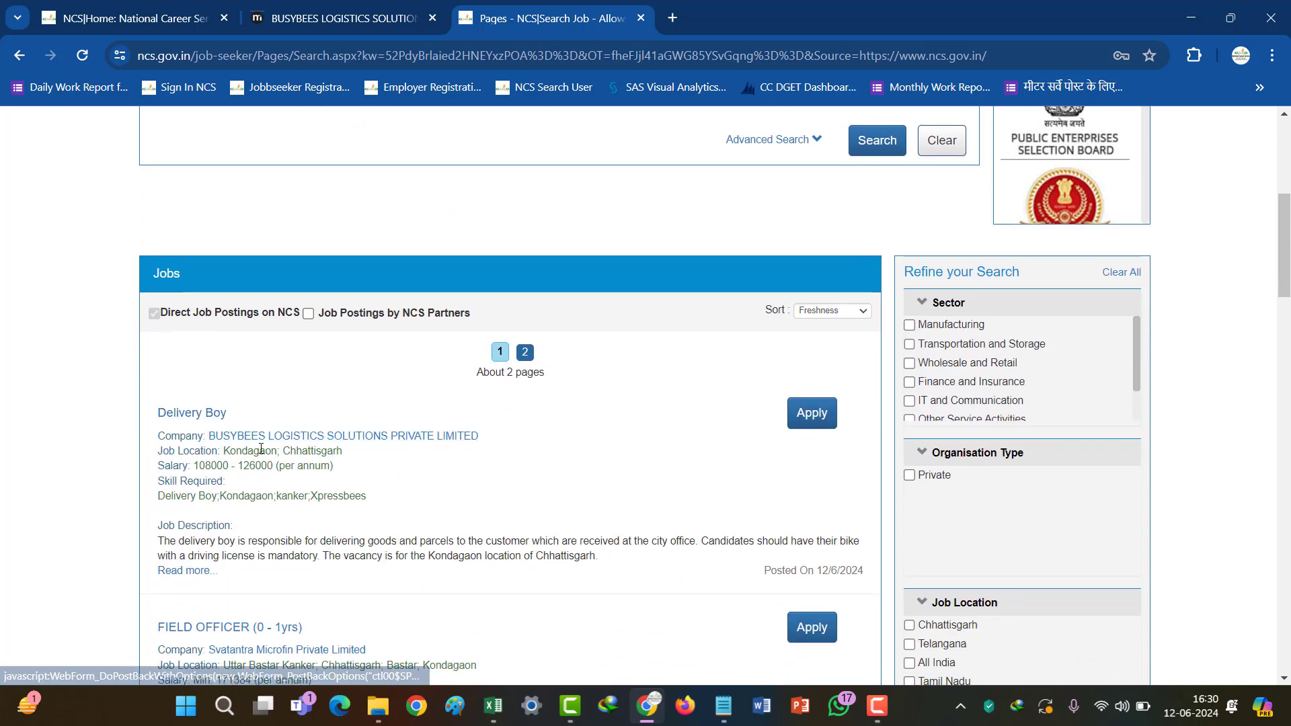
scroll(246, 437, down, 2)
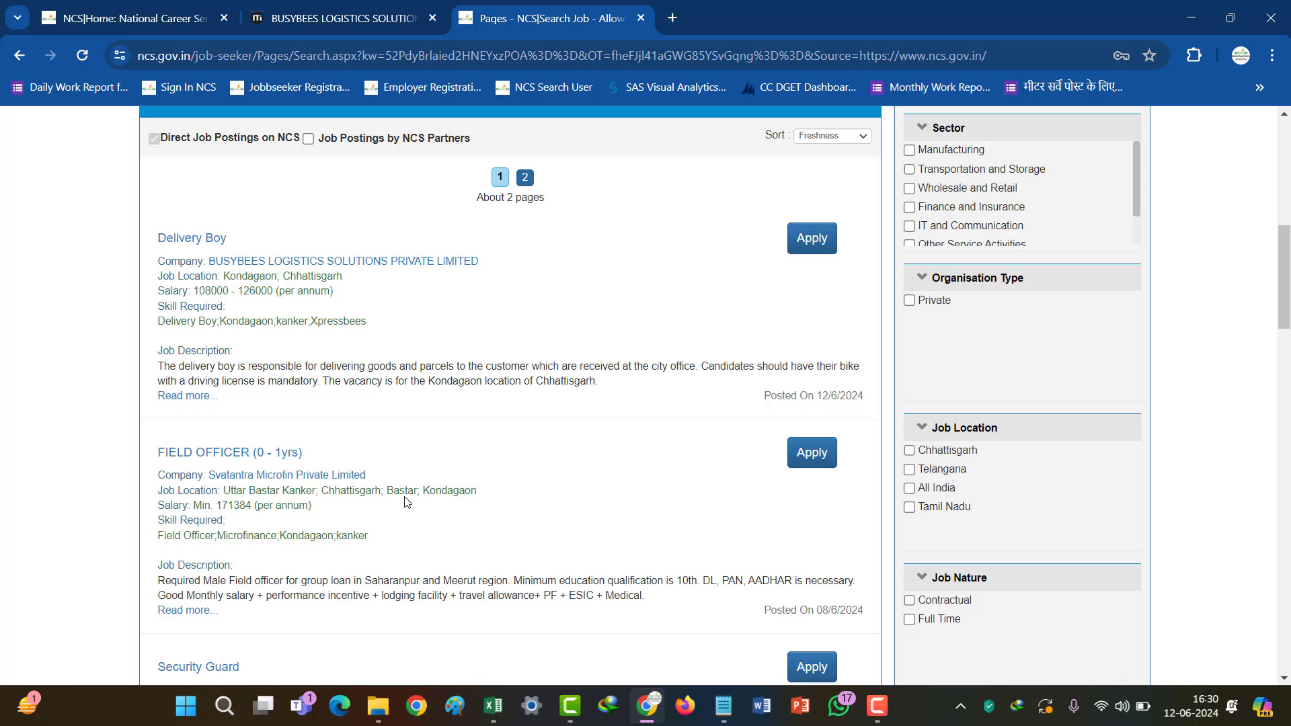
- Examine the Kondagaon job results from Delivery Boy down to Packer, reading each posting's company, location, salary and required skills
scroll(296, 474, down, 1)
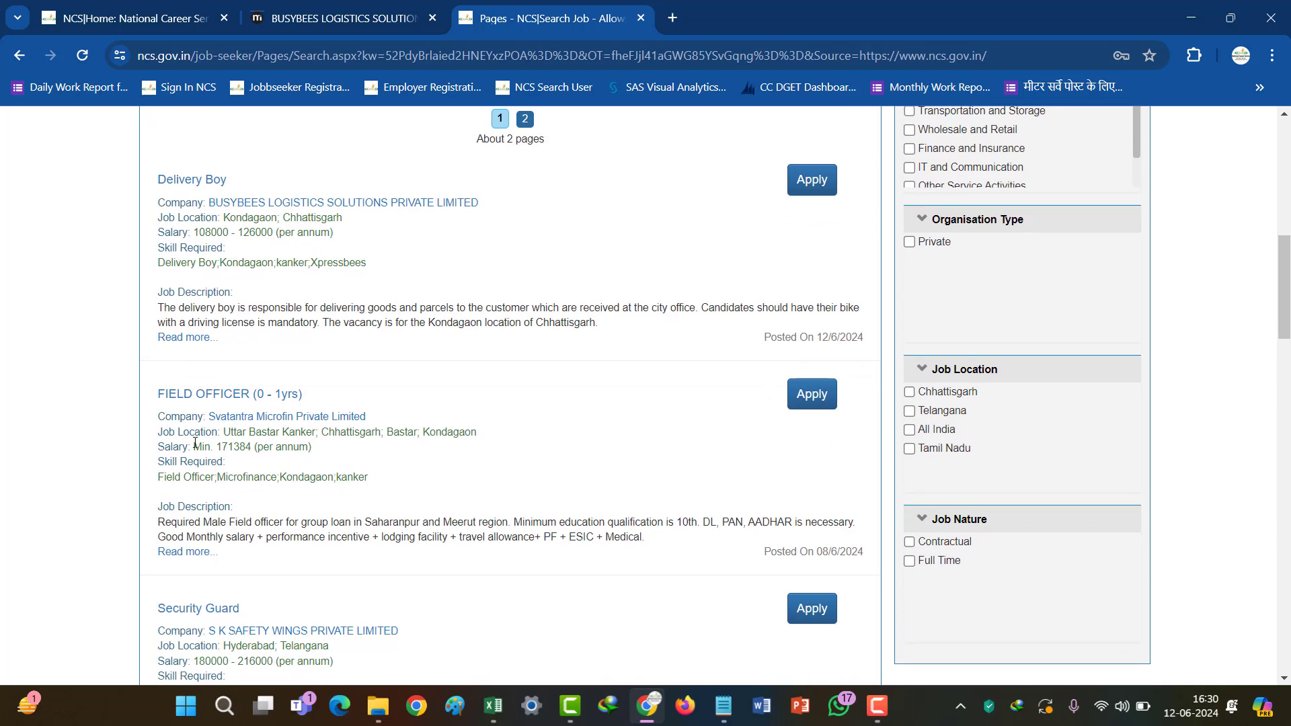
scroll(317, 434, down, 1)
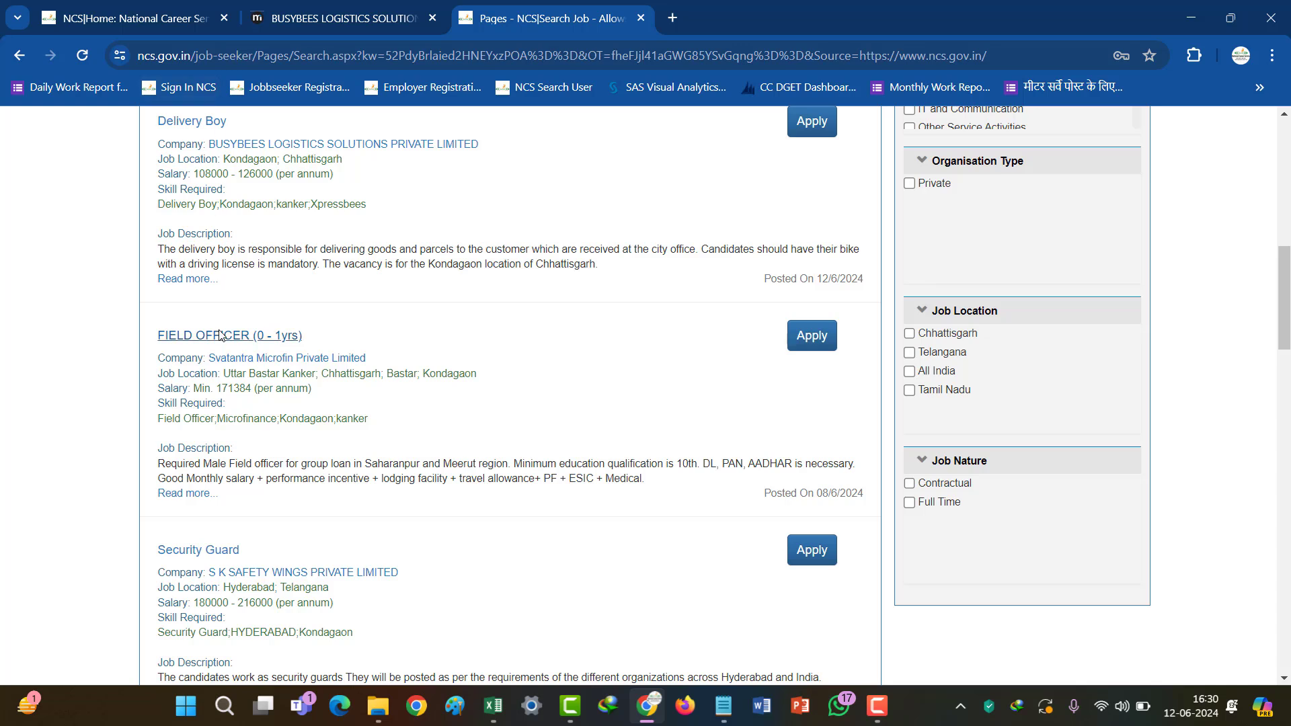
scroll(231, 437, down, 2)
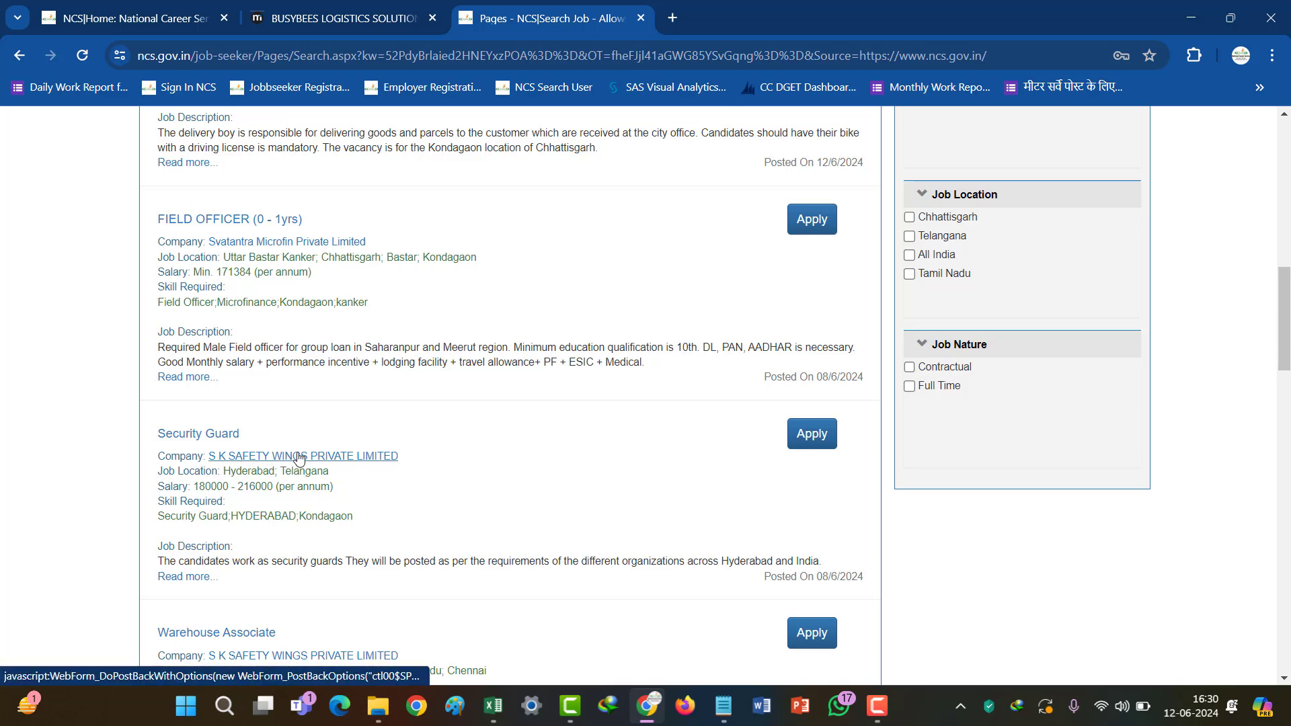
scroll(308, 471, down, 2)
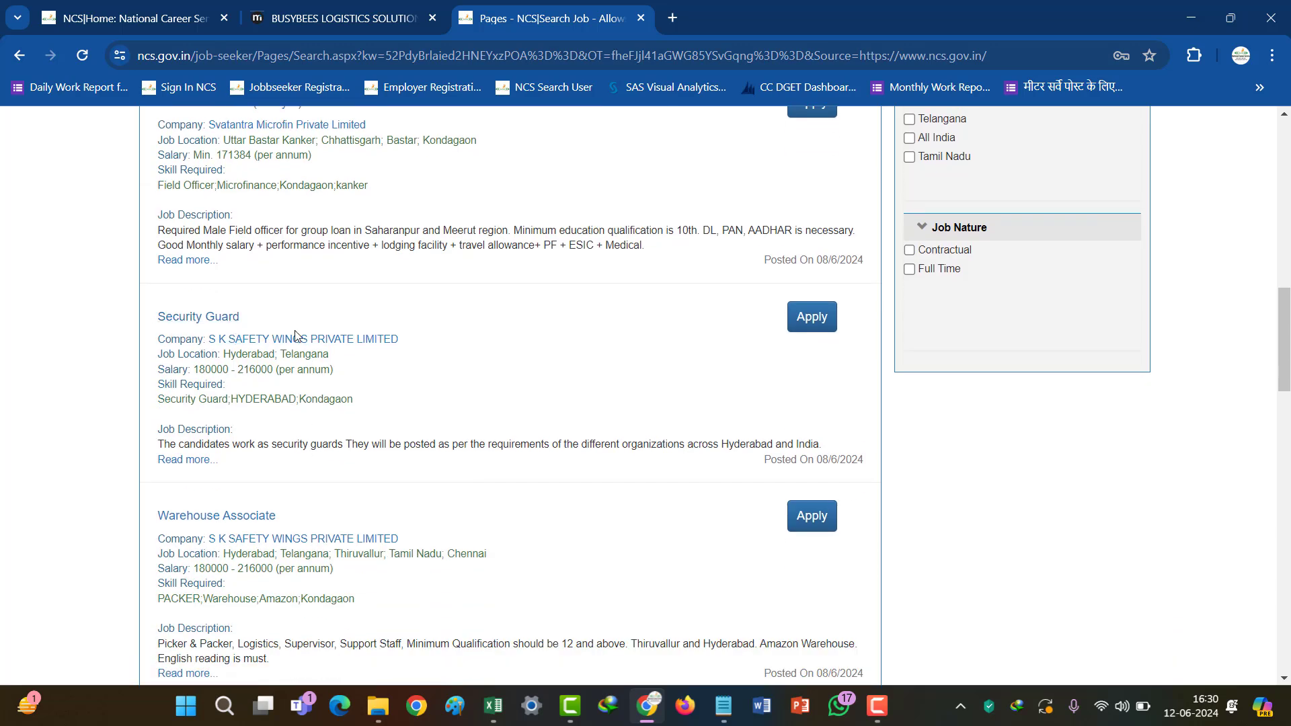
scroll(294, 366, down, 3)
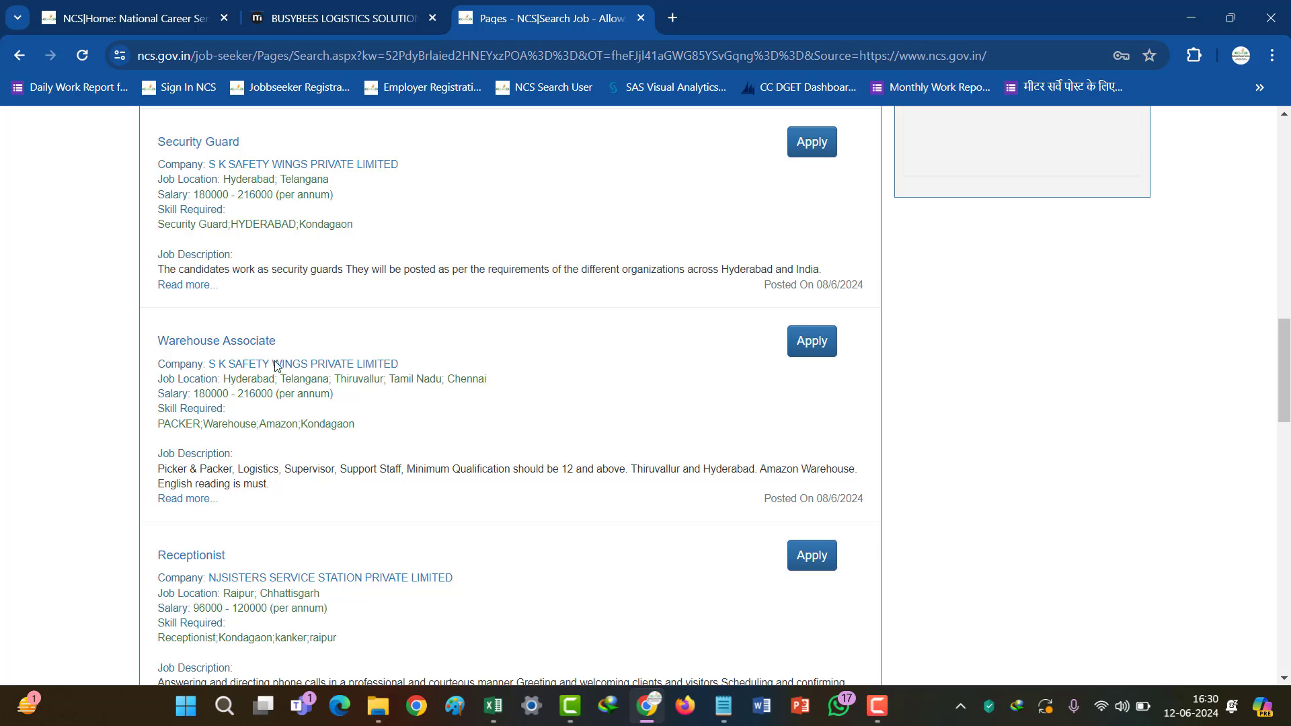
scroll(260, 404, down, 2)
scroll(249, 390, down, 2)
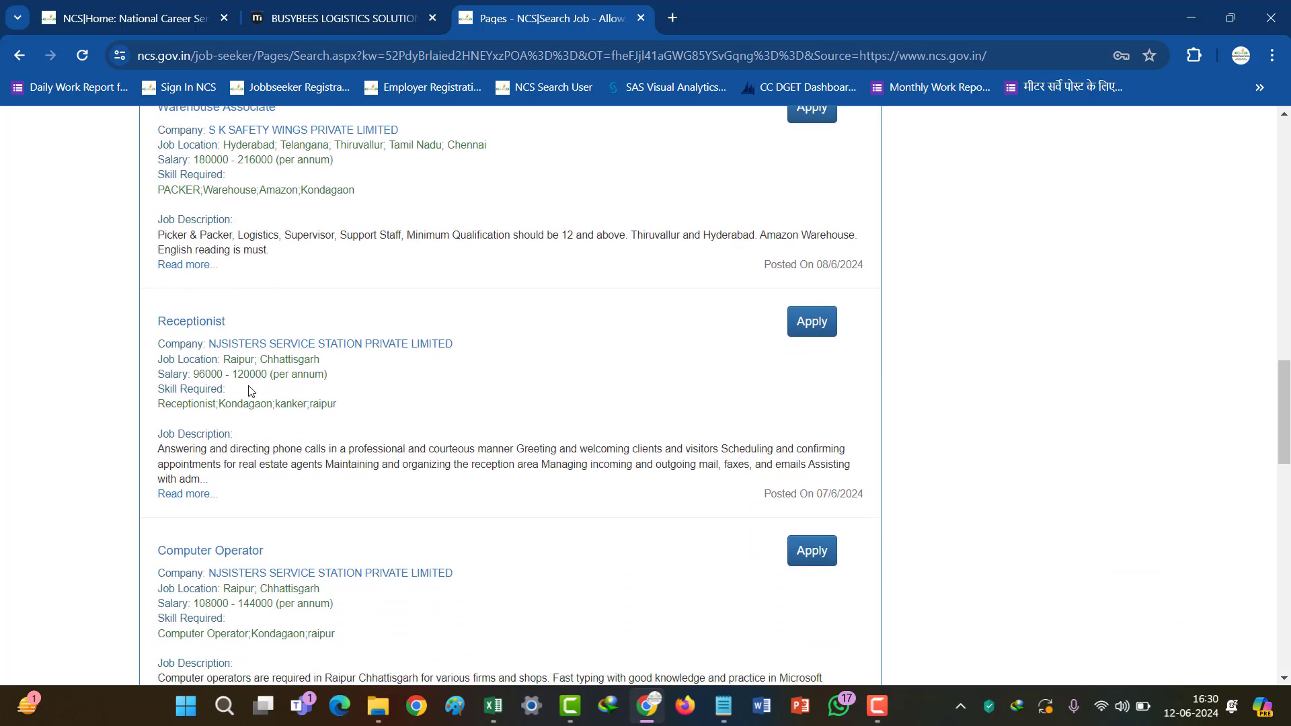
scroll(246, 359, down, 2)
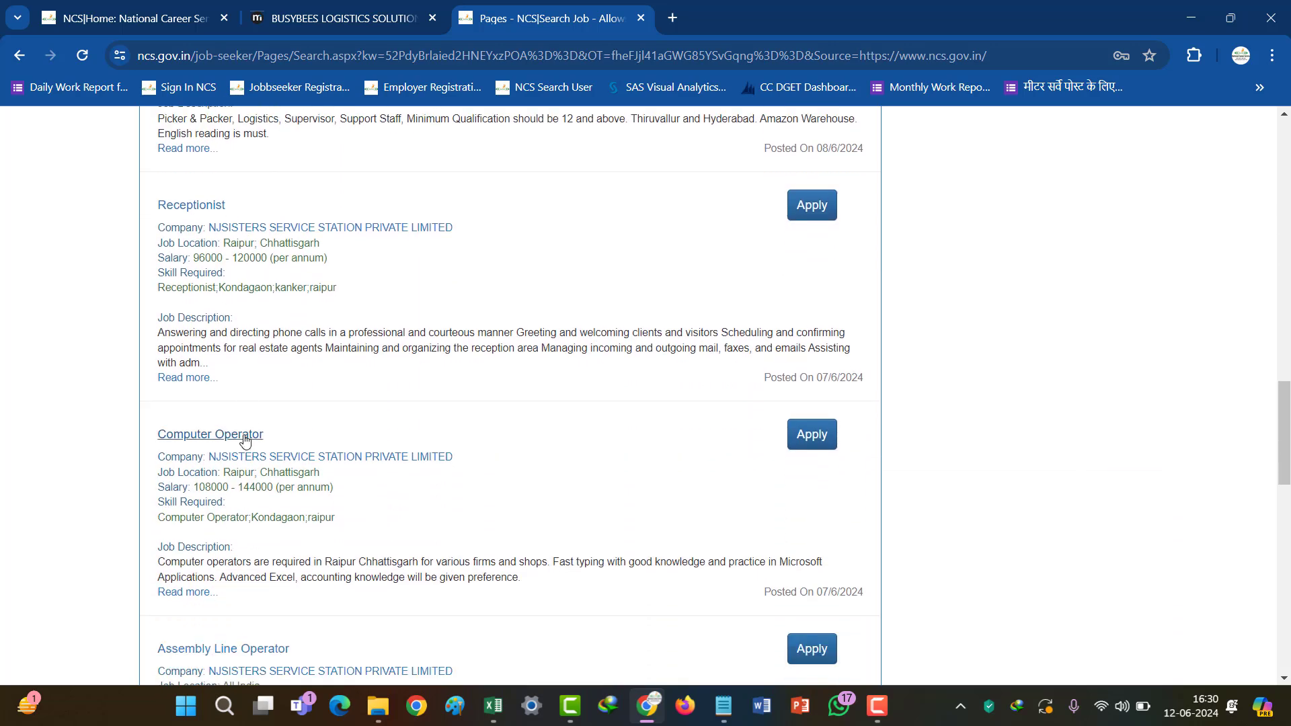
scroll(246, 481, down, 4)
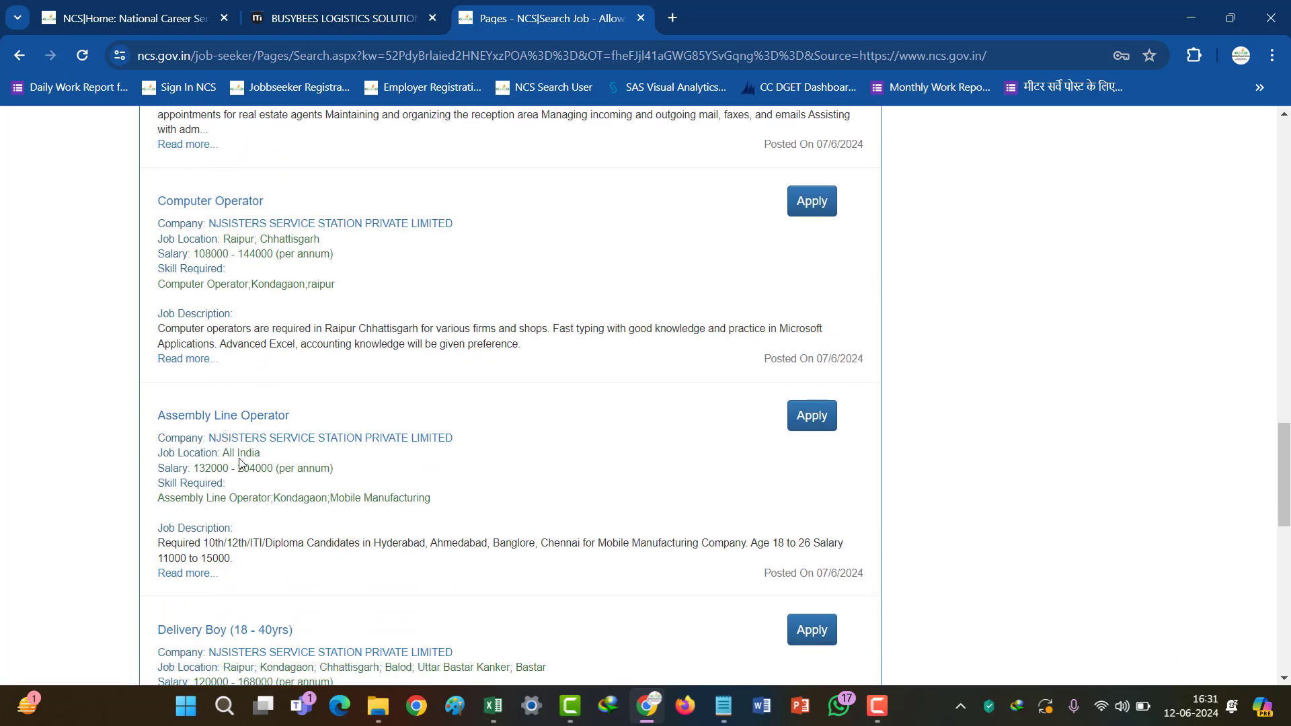
scroll(252, 464, down, 3)
scroll(241, 377, down, 2)
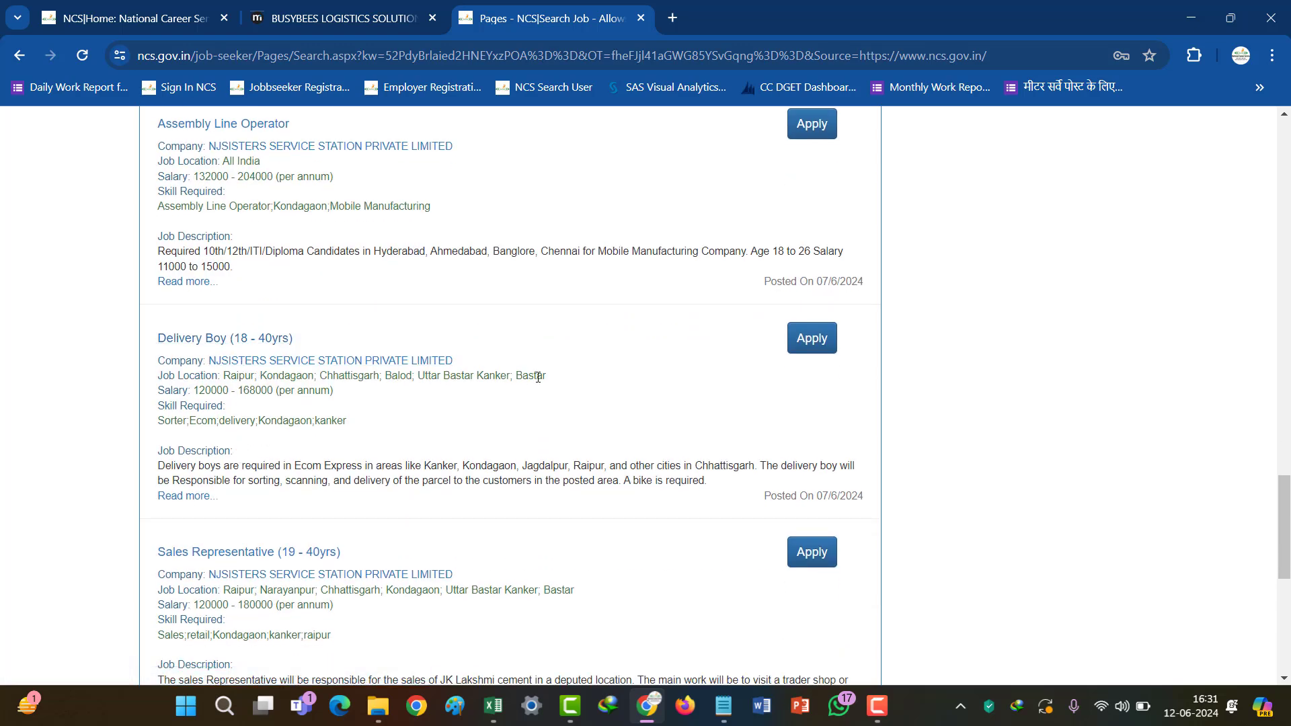
scroll(363, 456, down, 1)
scroll(364, 456, down, 3)
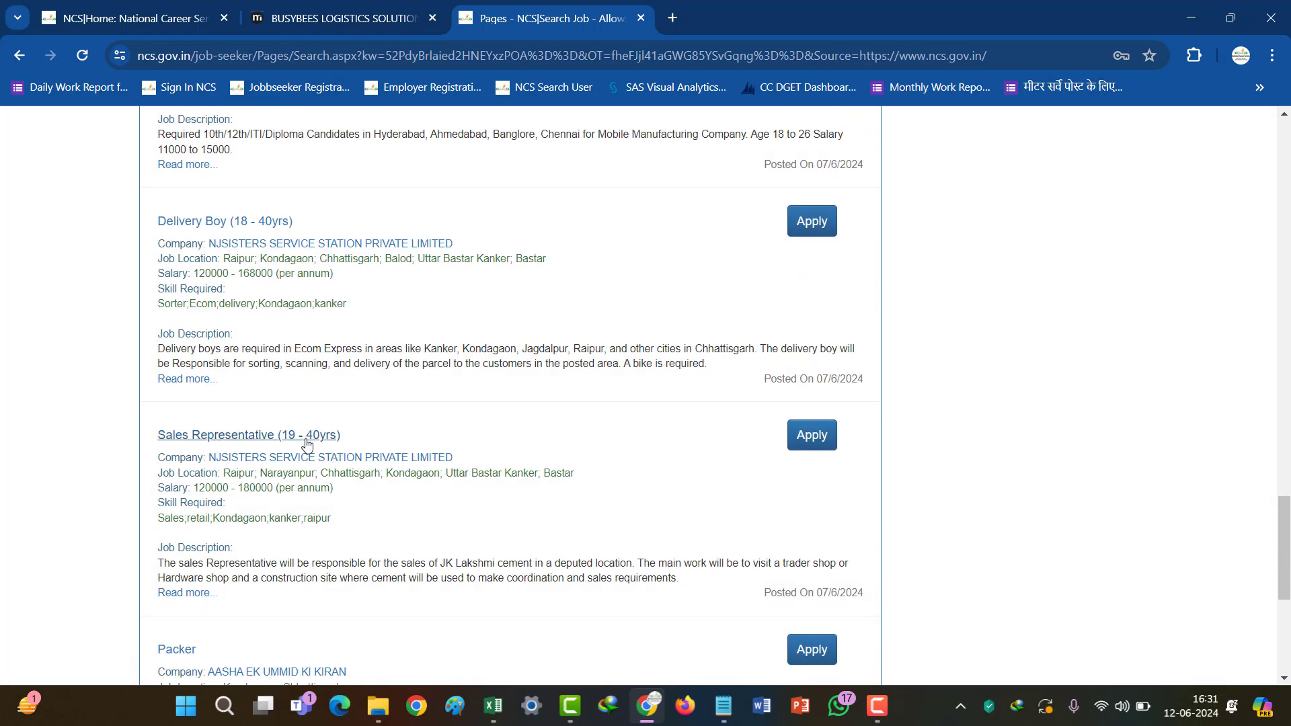
scroll(309, 444, down, 2)
scroll(185, 484, down, 3)
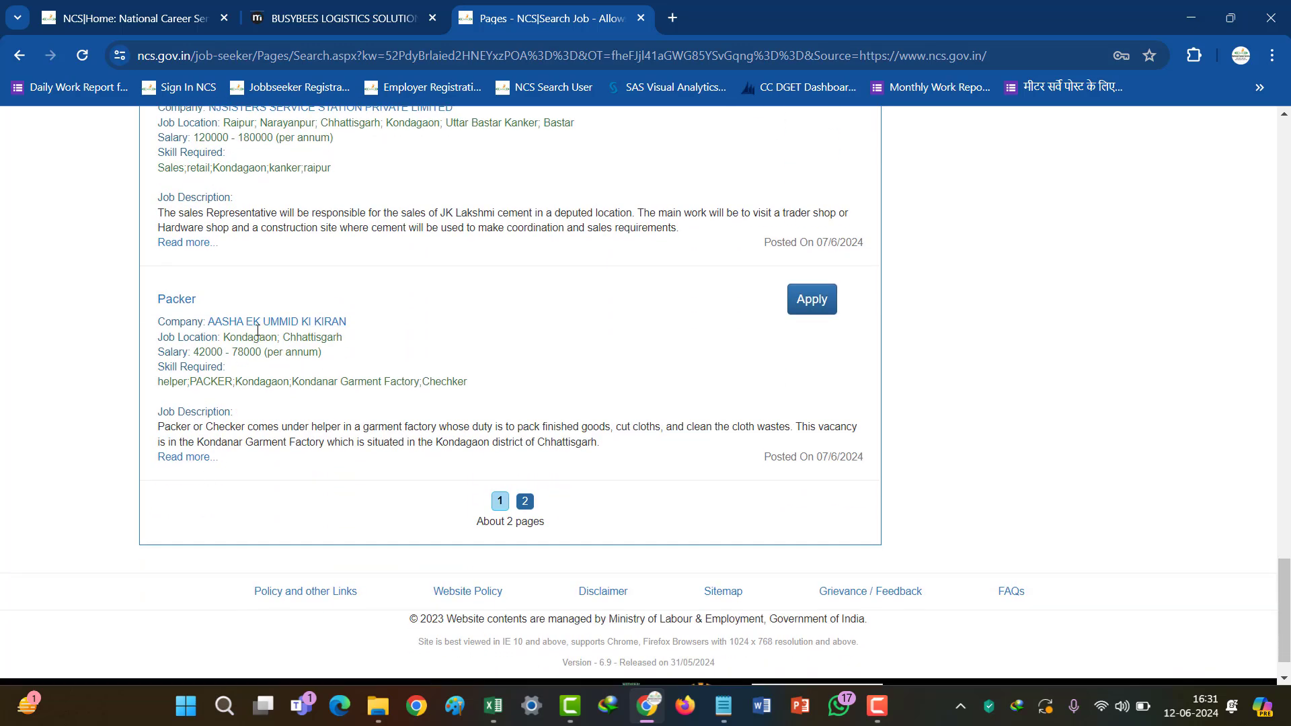
scroll(608, 377, up, 15)
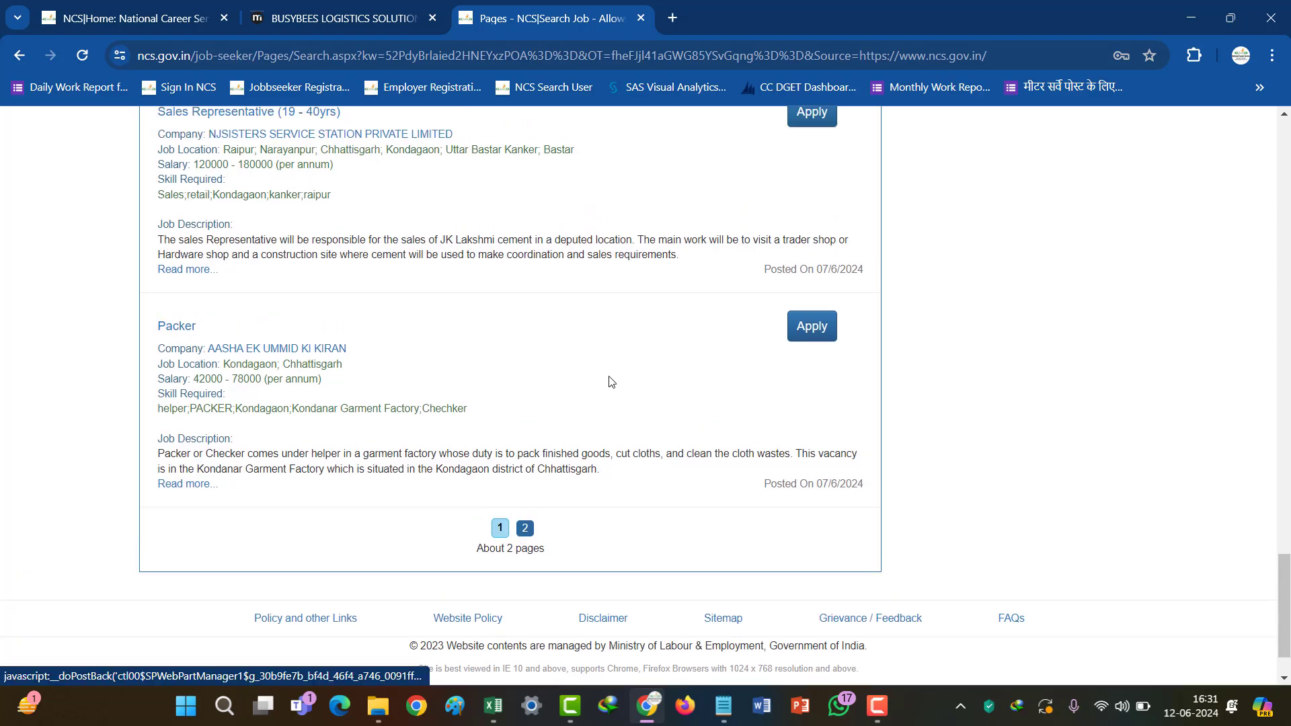
scroll(616, 406, up, 16)
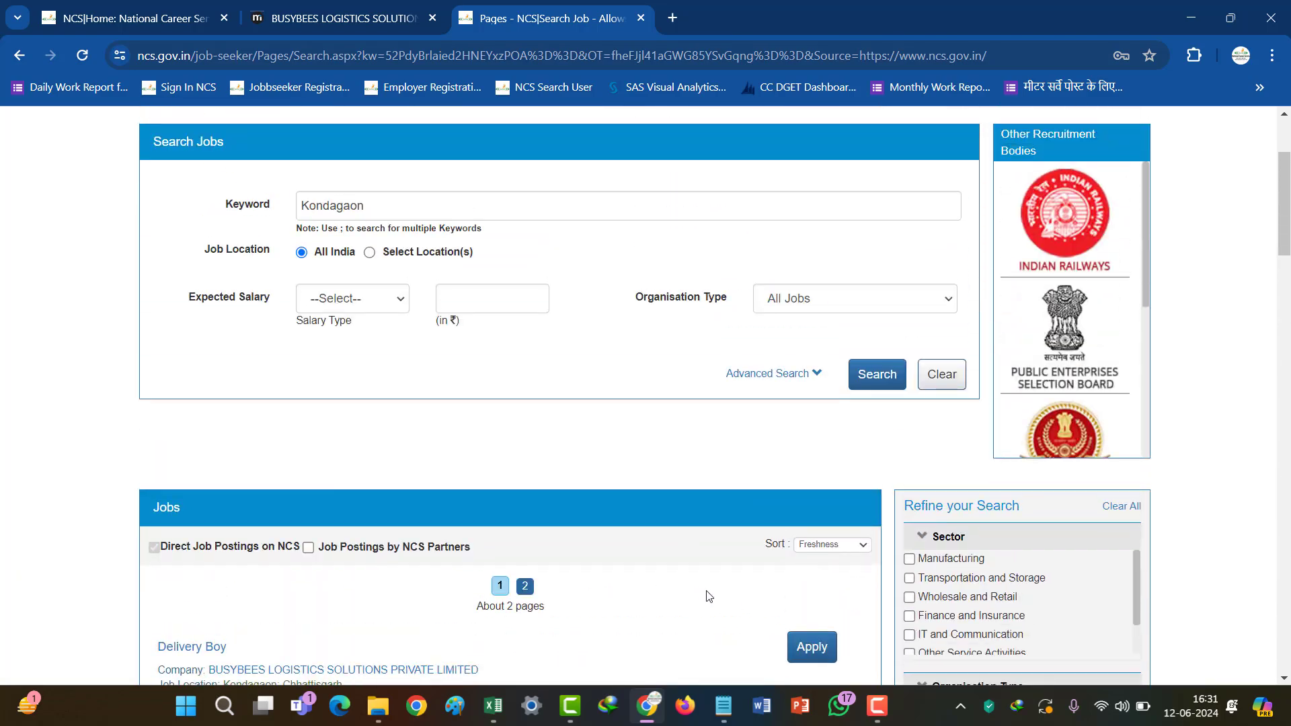
scroll(705, 596, up, 3)
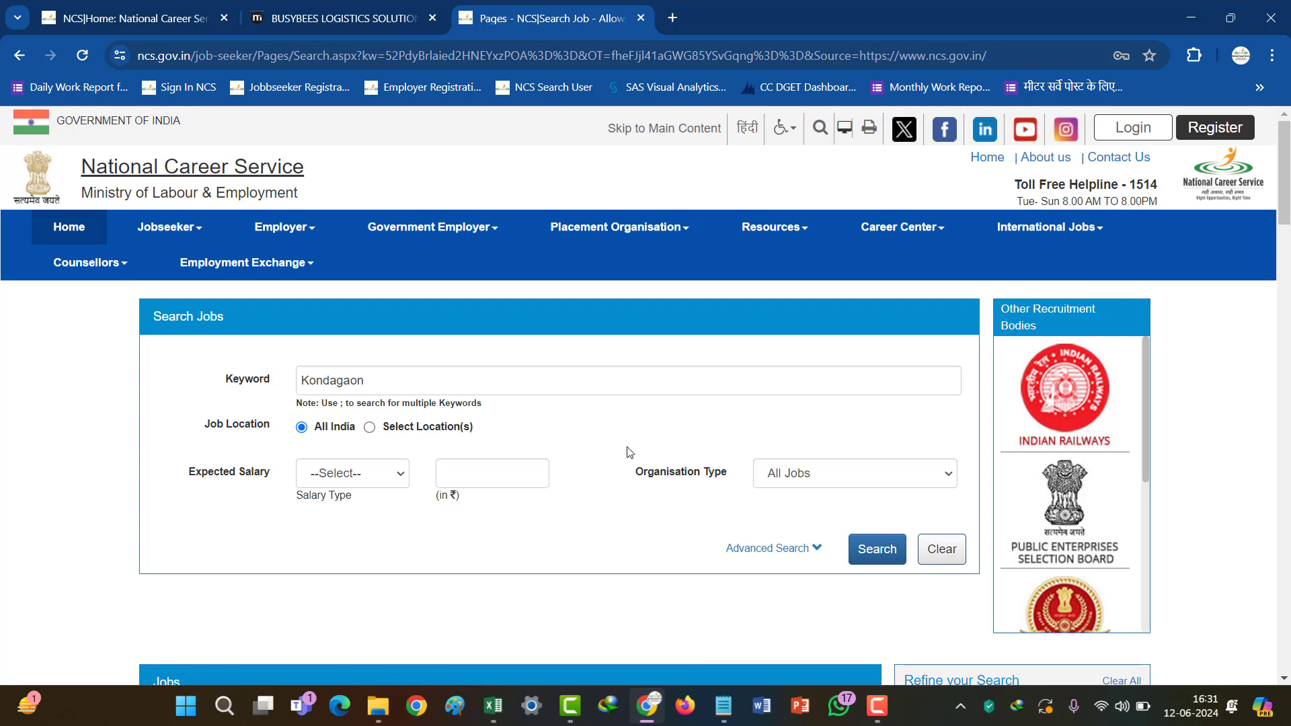
scroll(608, 486, down, 4)
scroll(785, 460, up, 4)
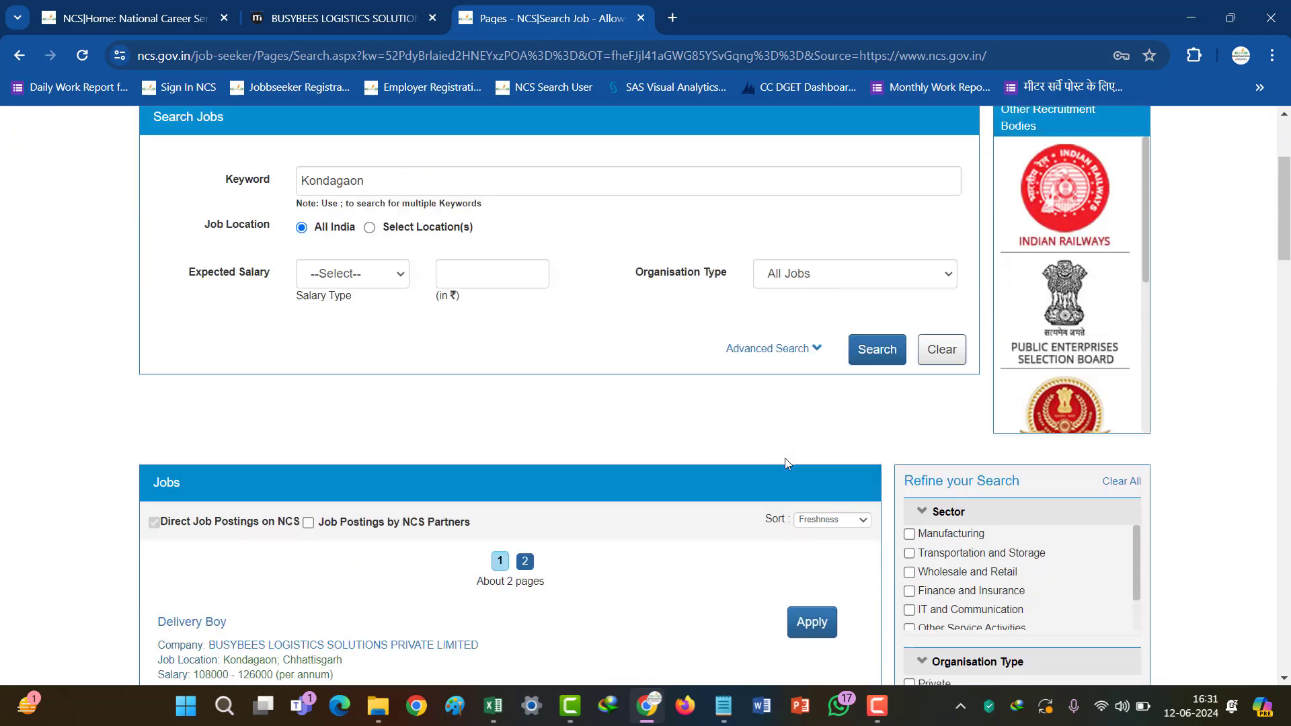
scroll(578, 464, down, 3)
scroll(567, 461, down, 2)
scroll(567, 462, up, 5)
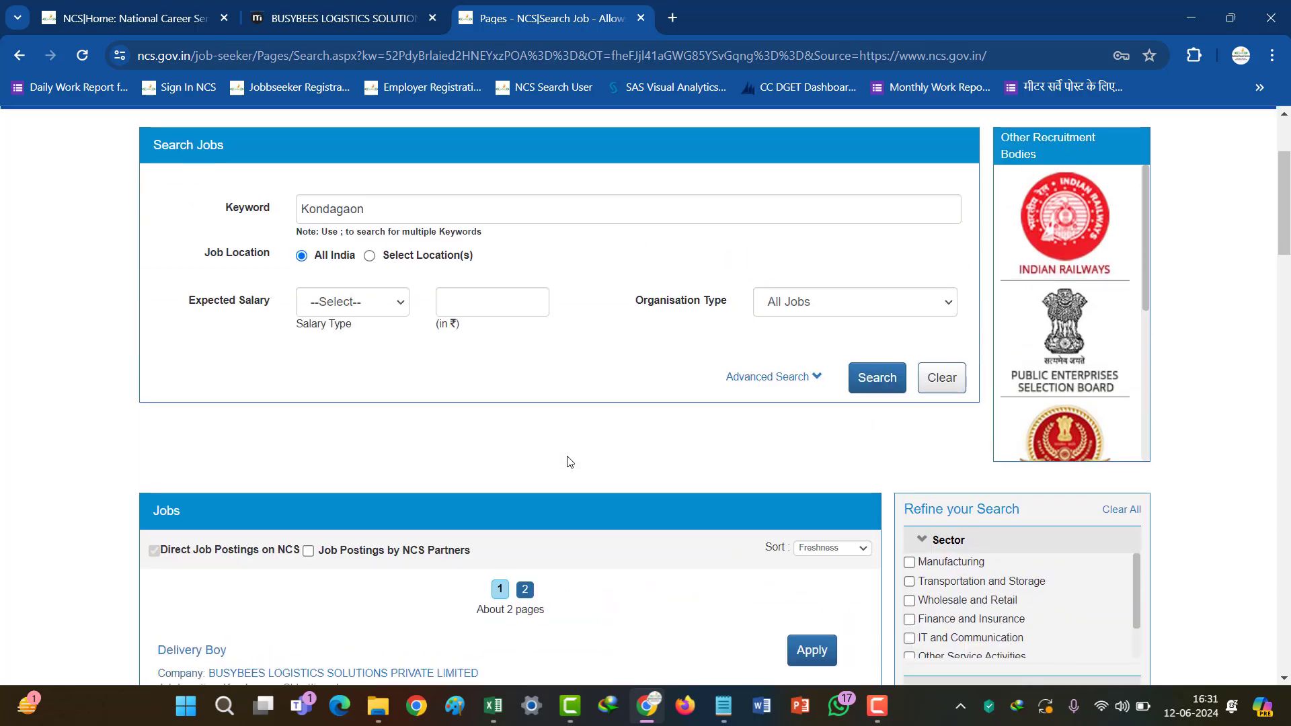
scroll(569, 520, down, 4)
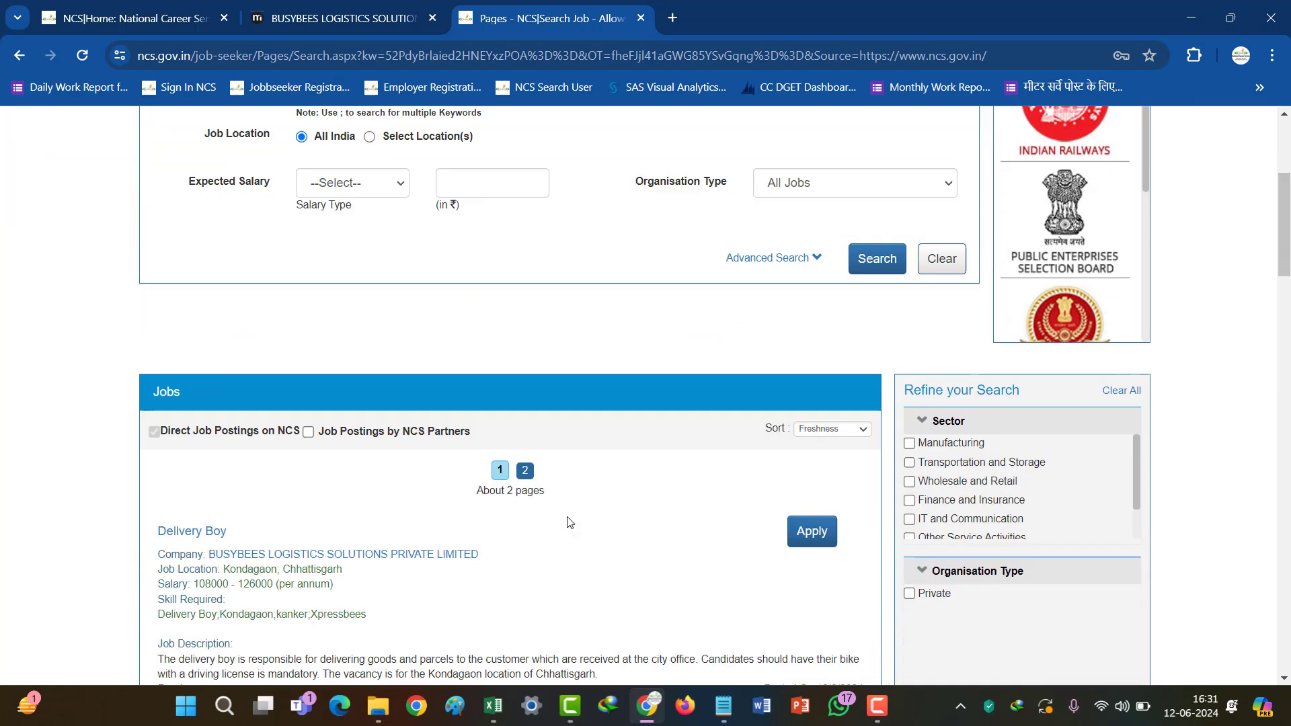
scroll(568, 522, up, 4)
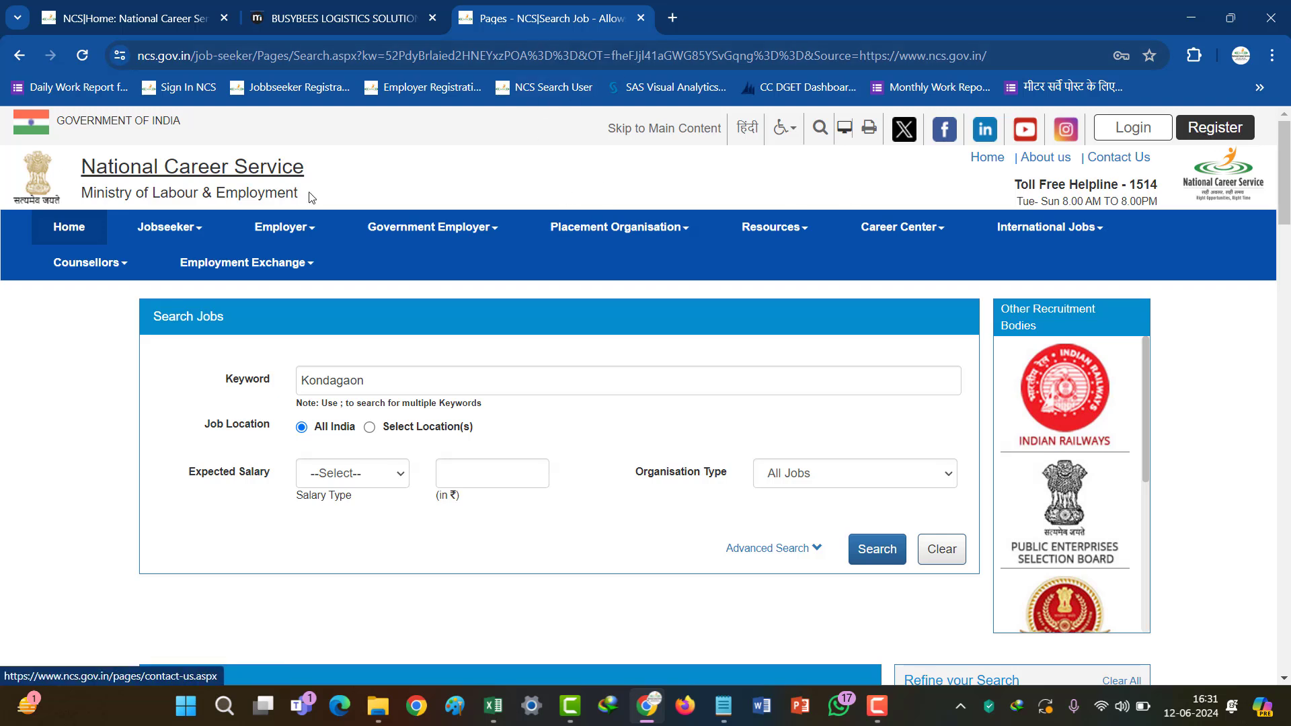
- Go to the ncs.gov.in home page and open its registration page
click(201, 50)
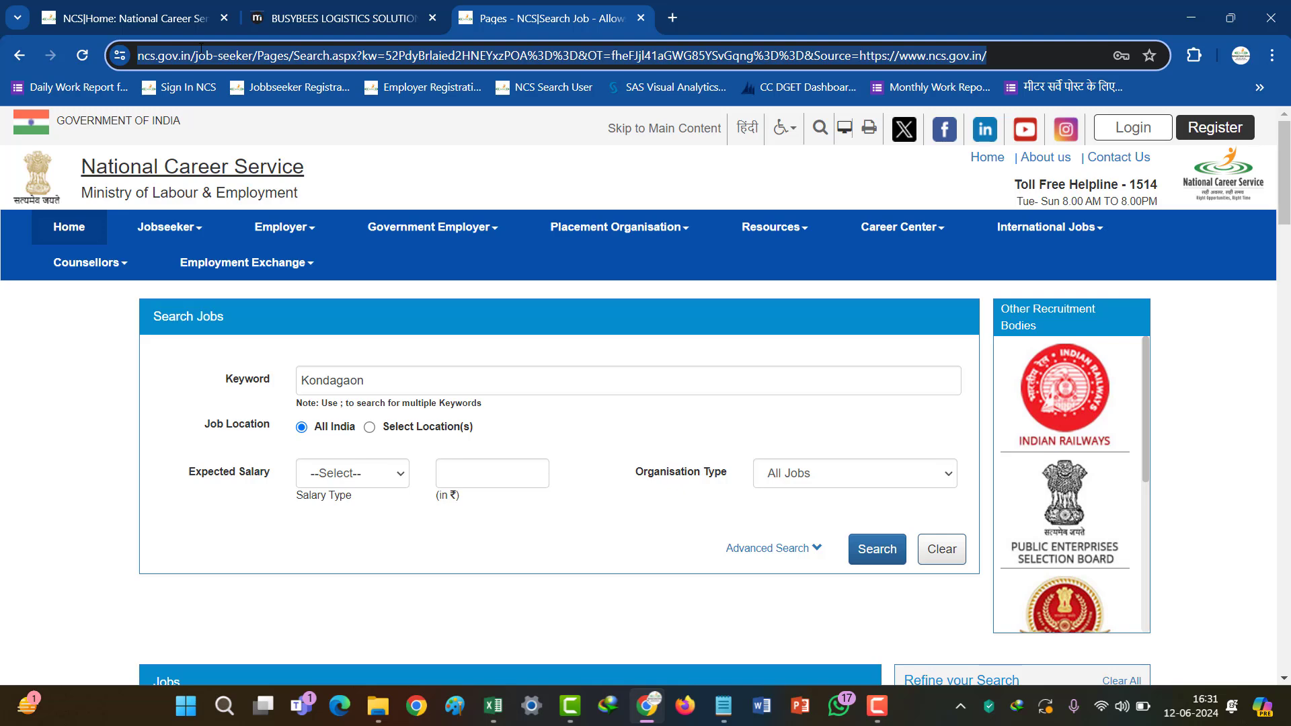
text(ncs.gov.in)
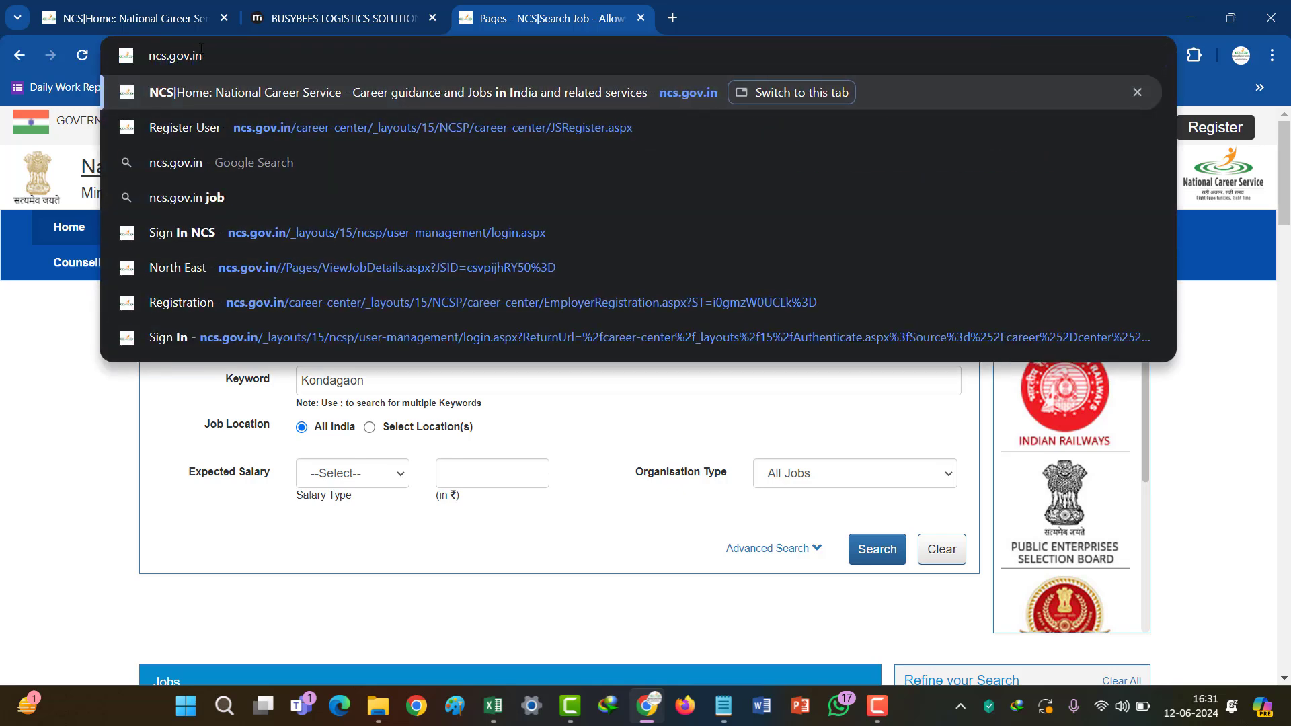
key(Return)
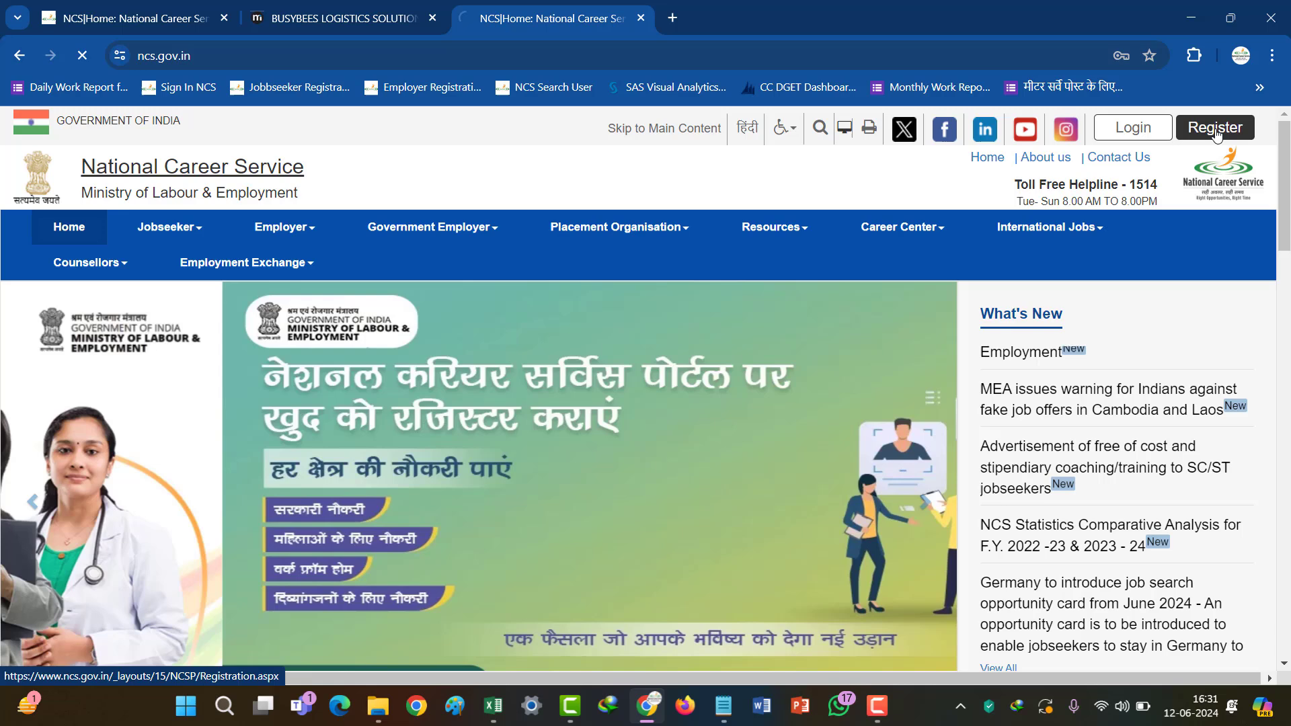
click(1216, 129)
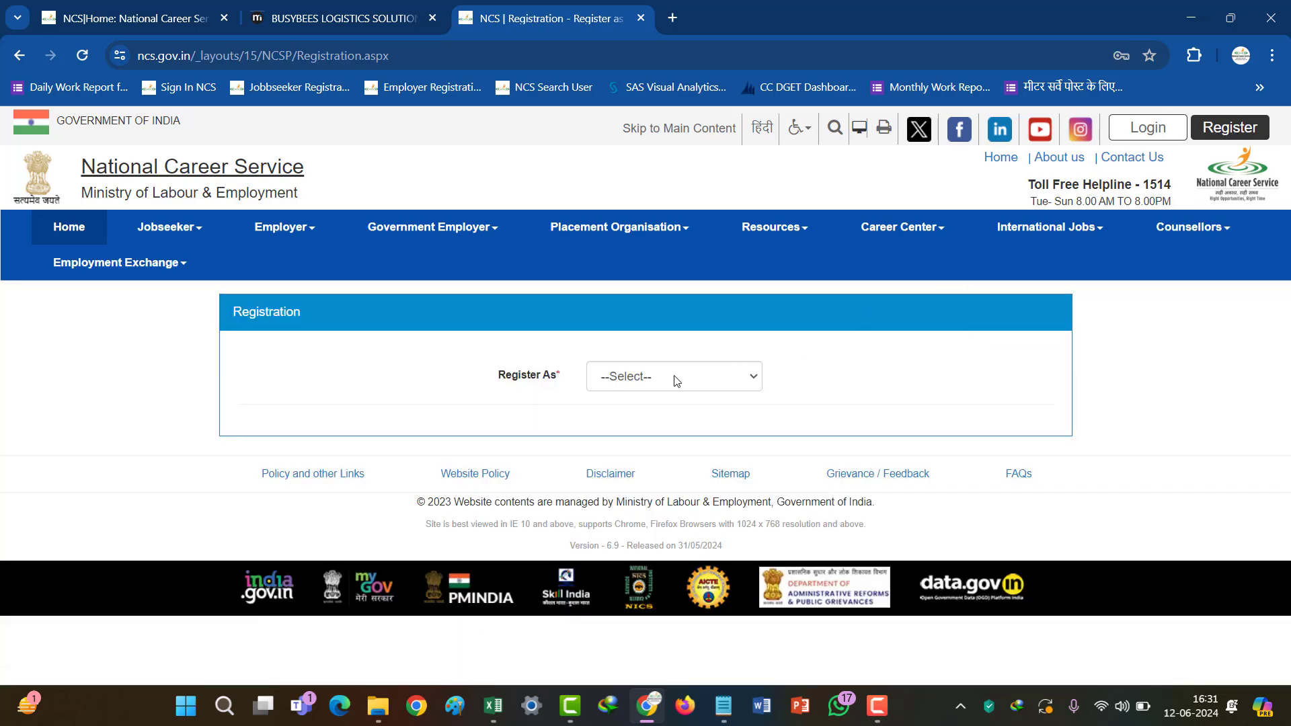
- Register as a Jobseeker with Mobile Number as the unique identification type, and enter the mobile number
click(677, 382)
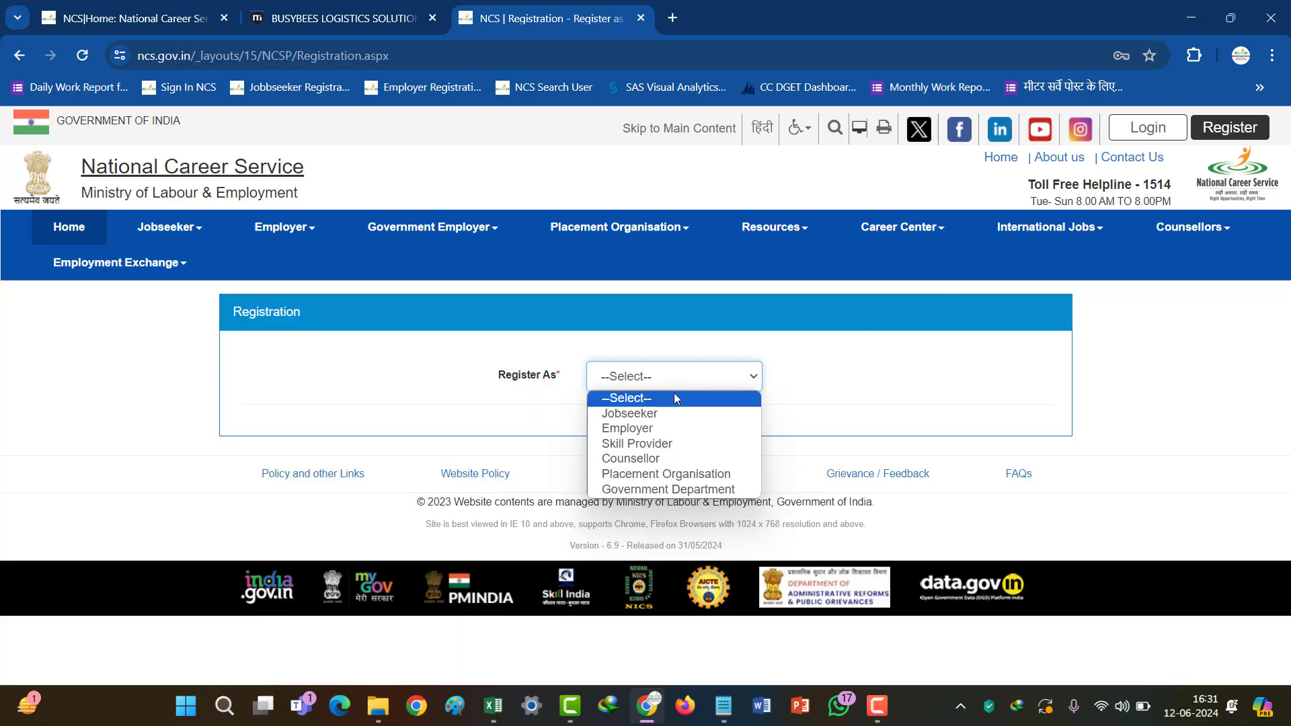
click(641, 415)
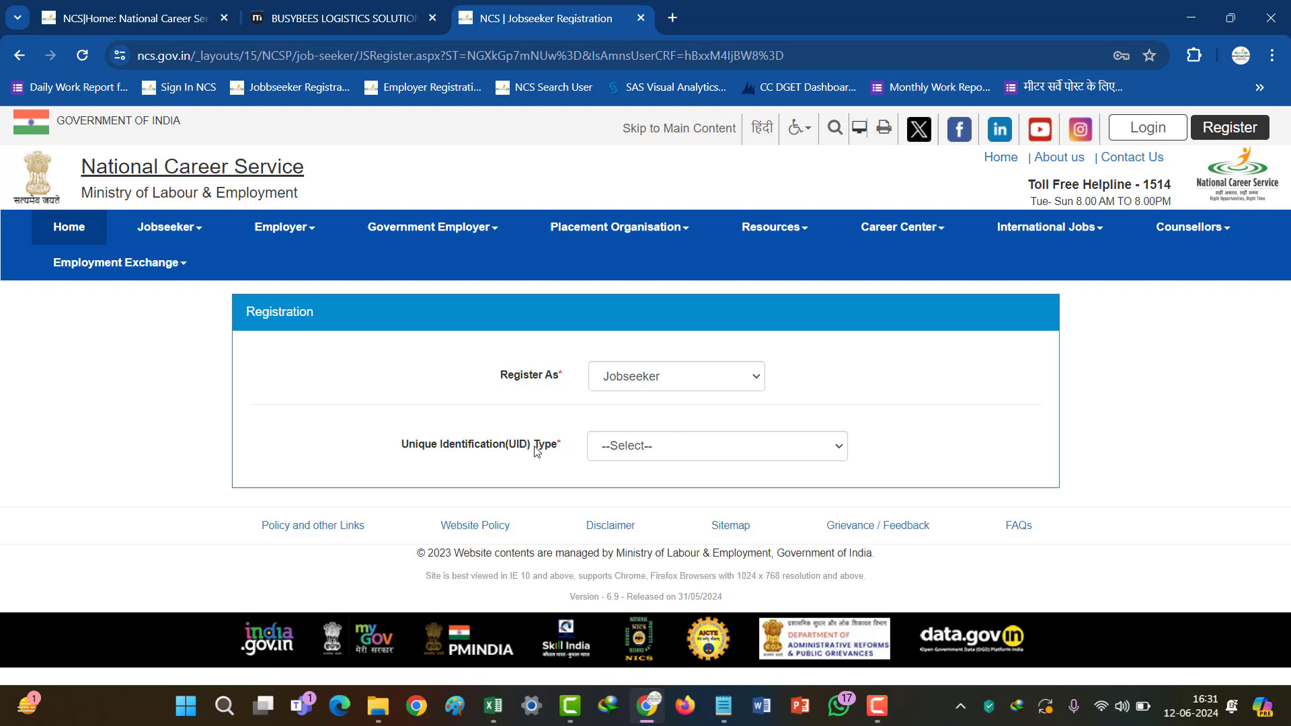
click(651, 447)
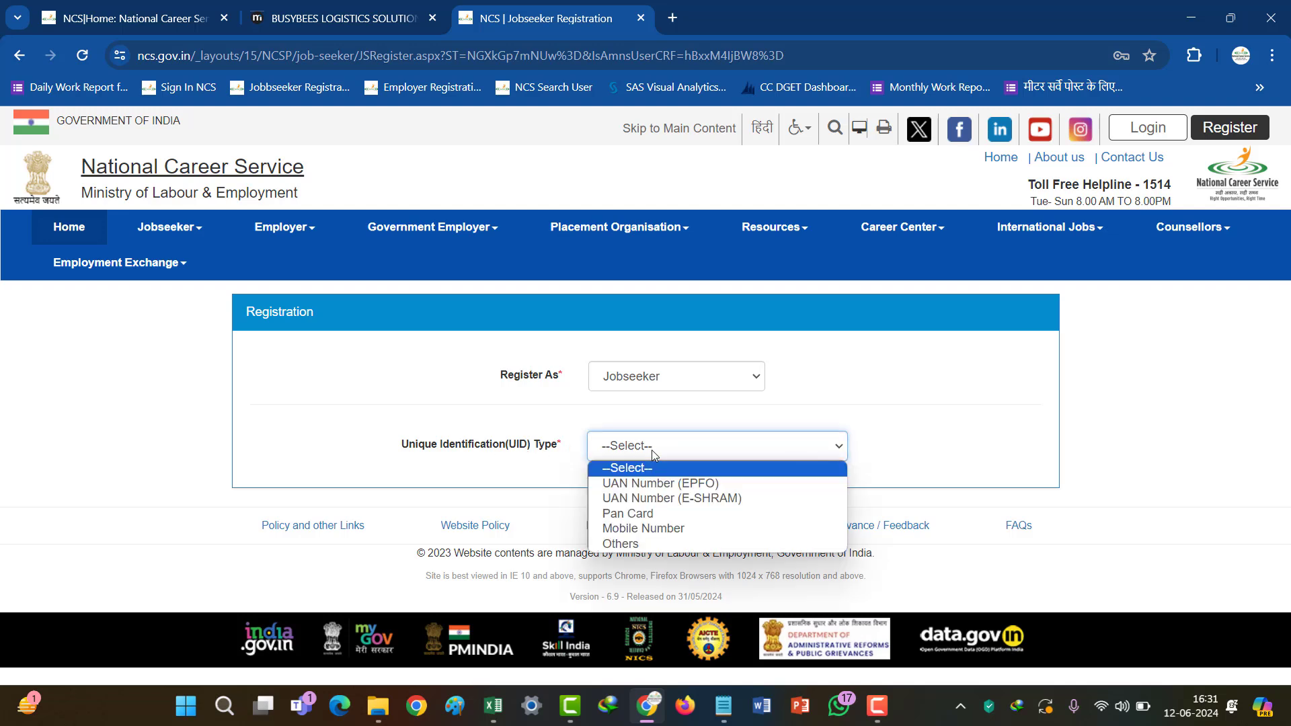
click(658, 529)
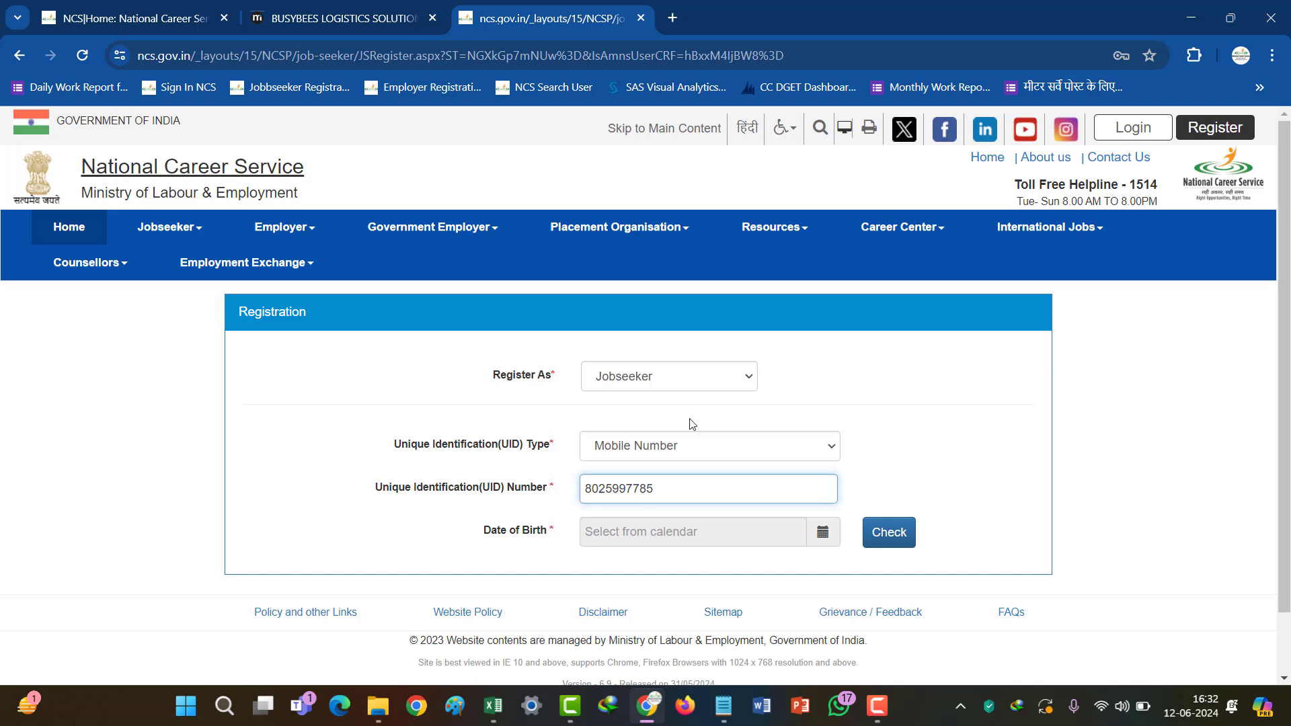
- Pick the jobseeker's date of birth from the calendar and check the availability of the identification number
click(668, 536)
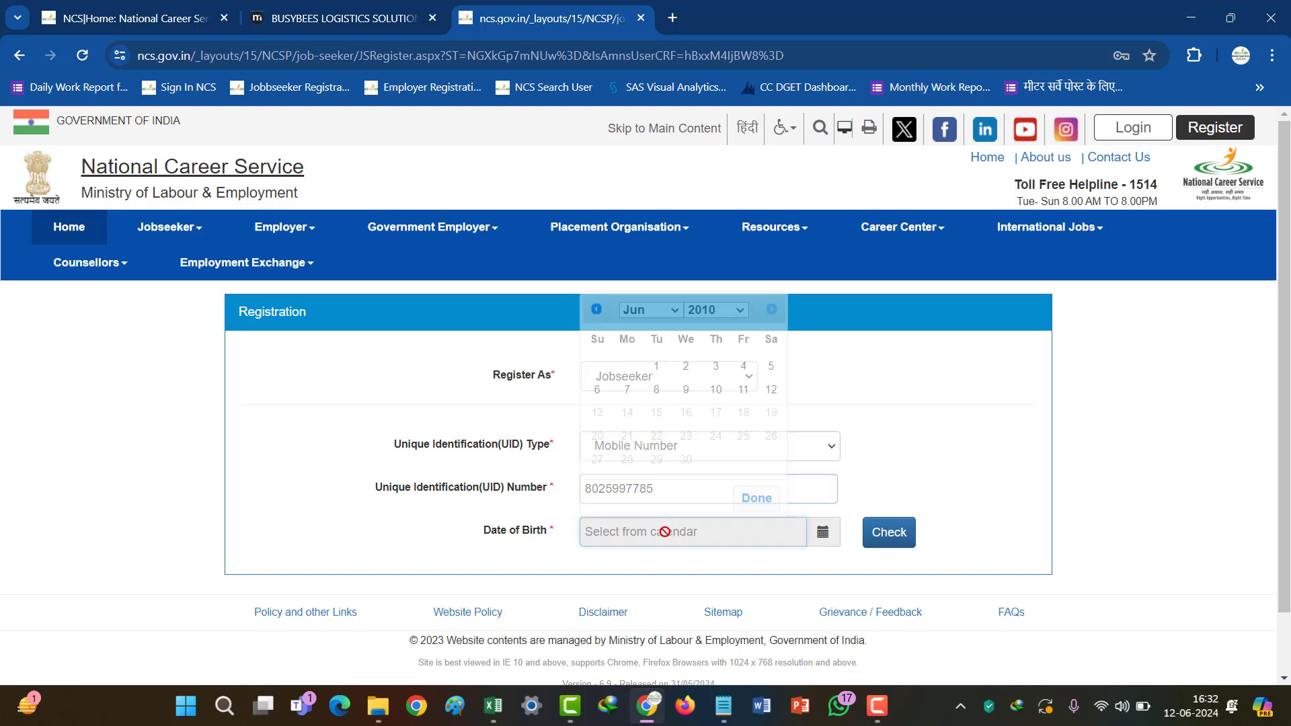
click(664, 313)
click(652, 341)
click(714, 310)
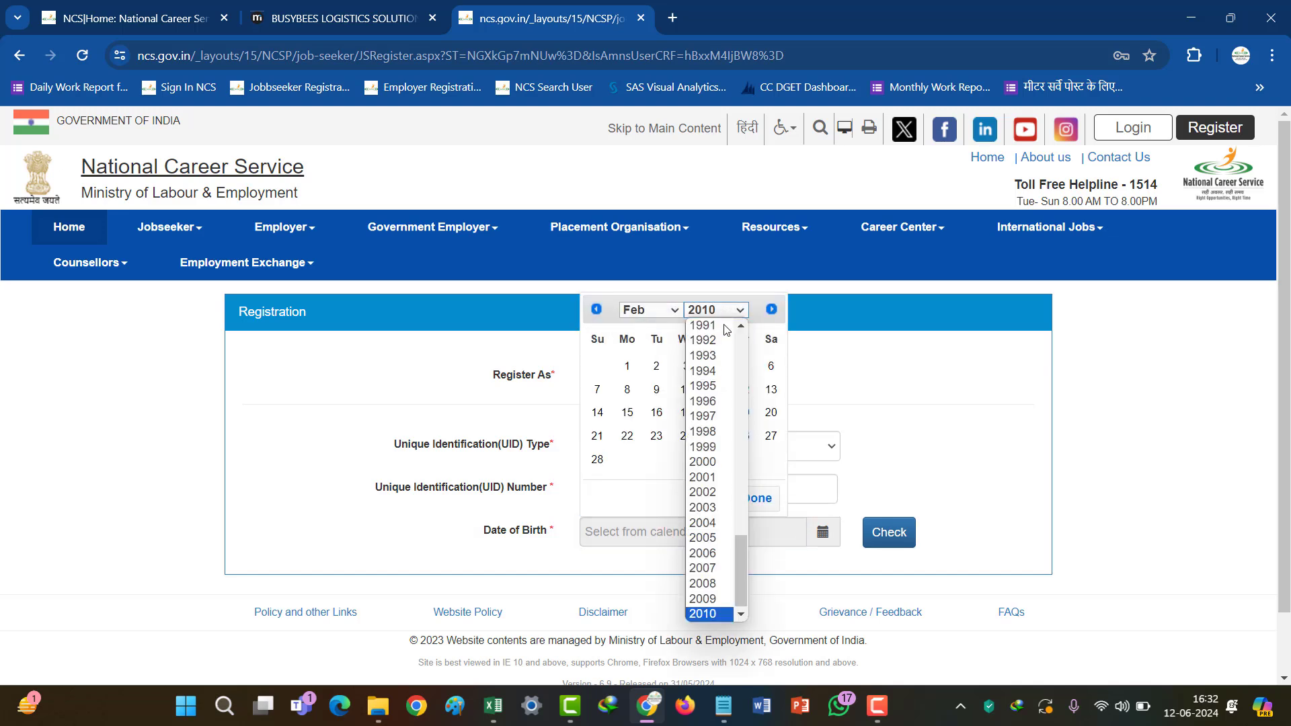
click(707, 417)
click(716, 391)
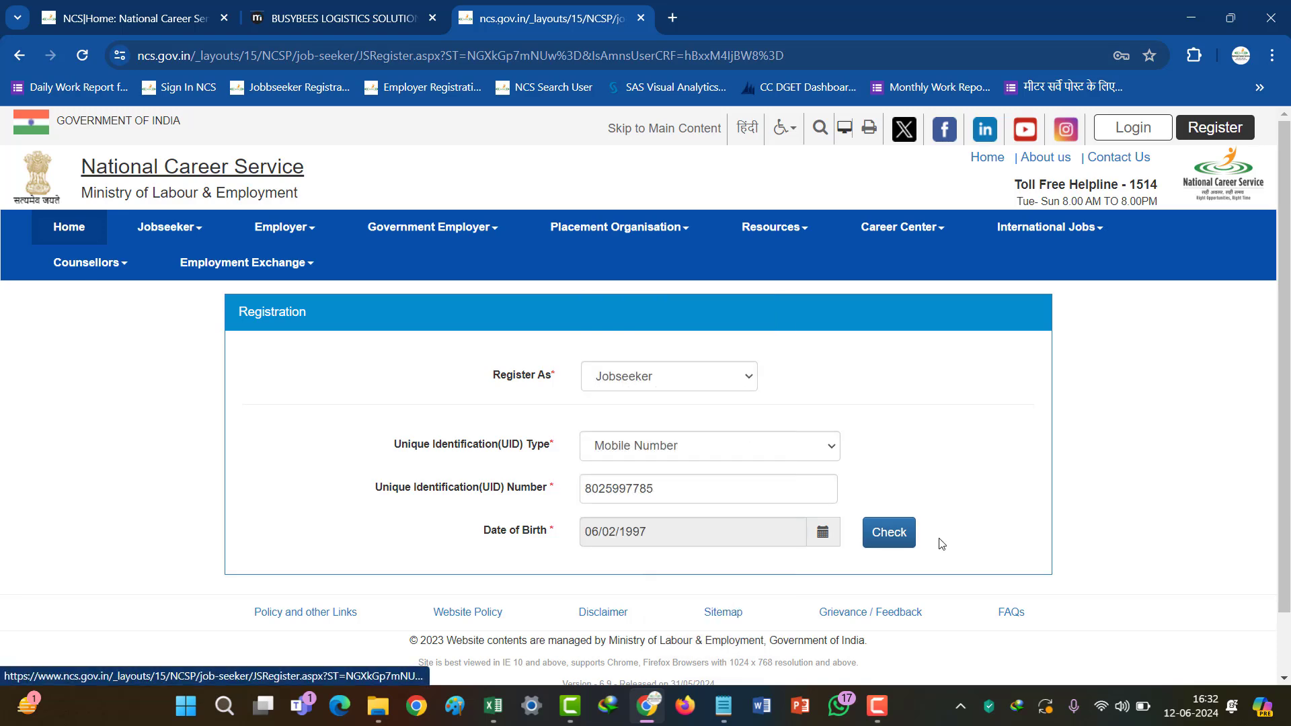
click(894, 545)
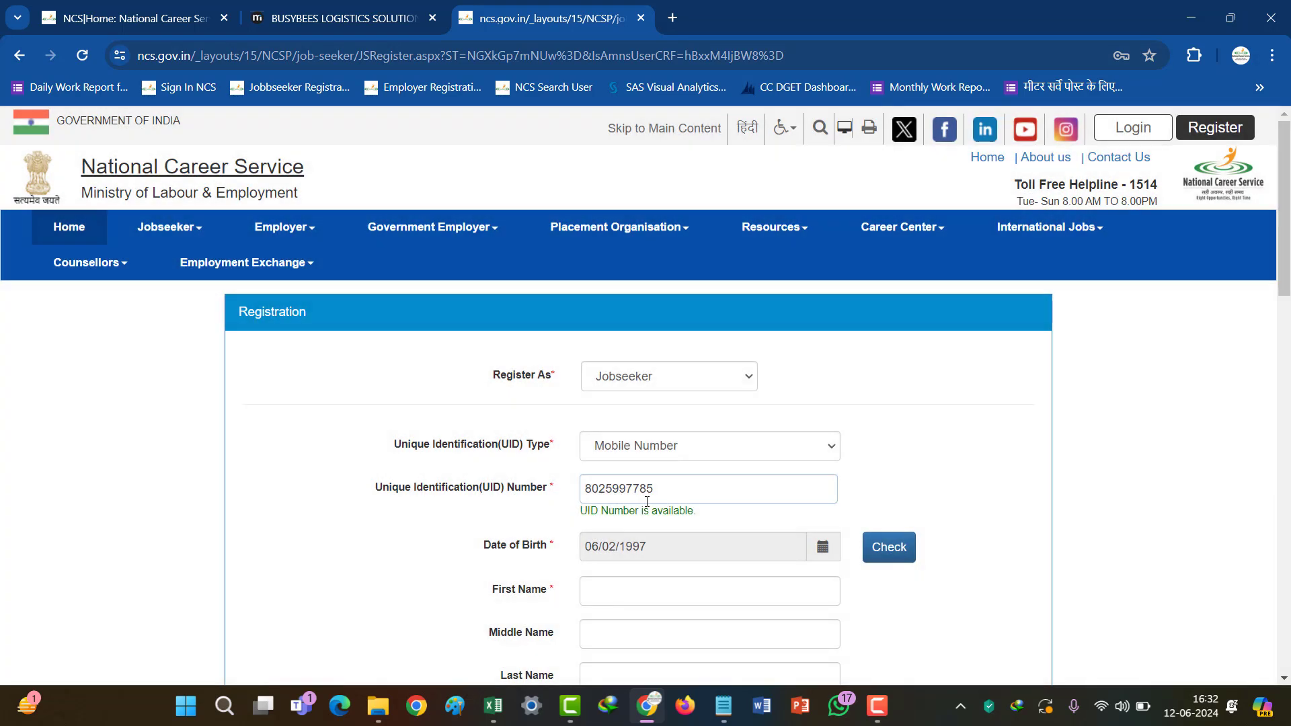
- Look through the jobseeker form's personal fields, from first name, gender and state to education level, email ID and mobile number
scroll(664, 490, down, 2)
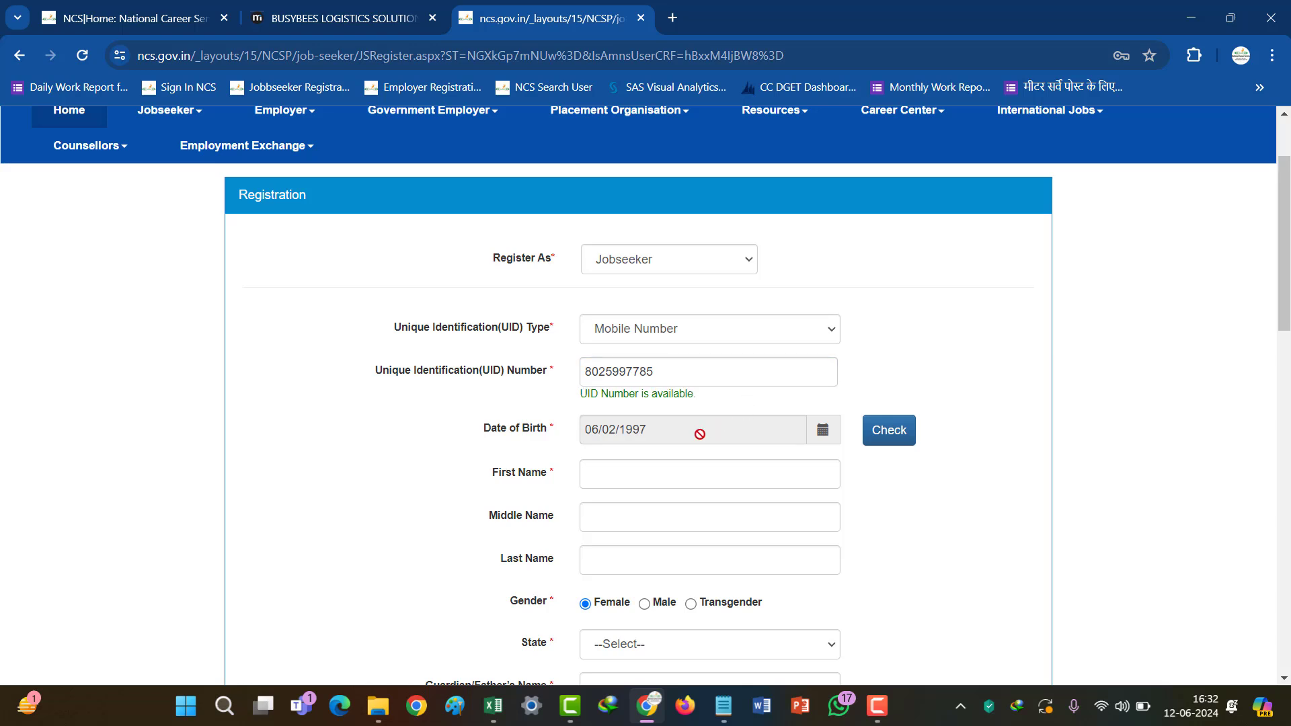
scroll(672, 436, down, 2)
click(623, 355)
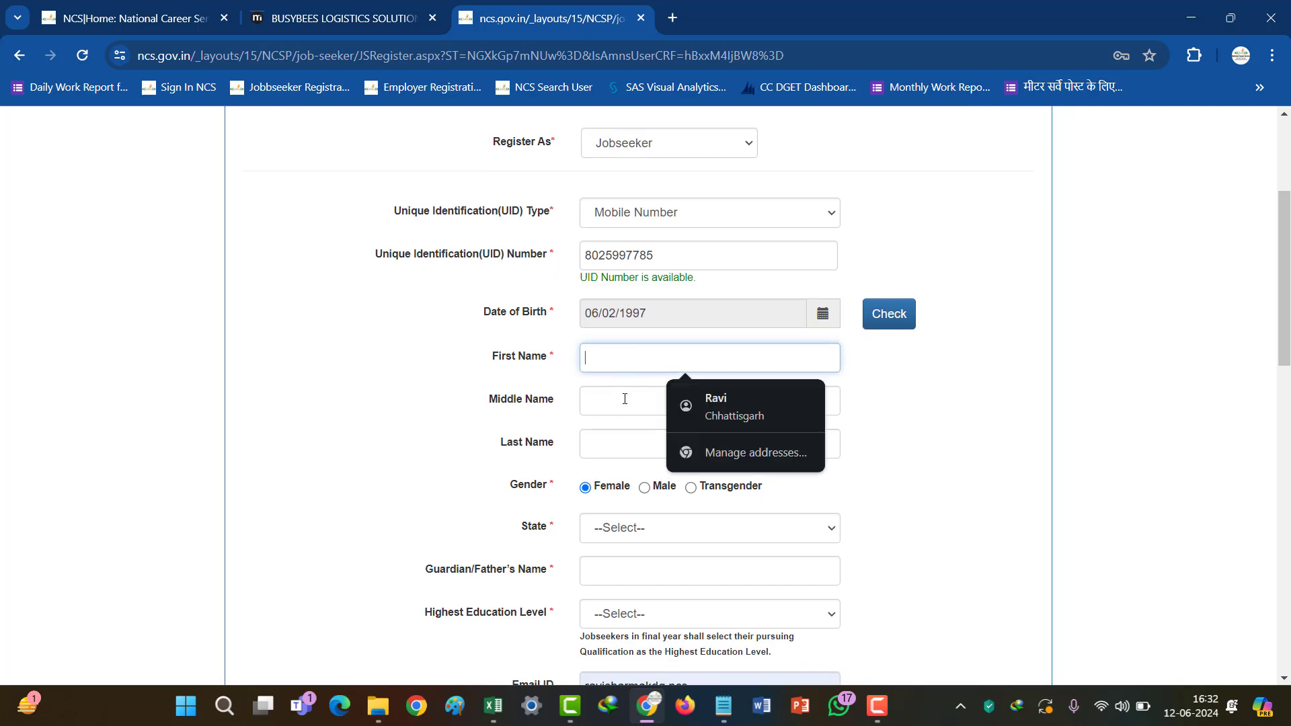
click(612, 402)
click(627, 446)
scroll(627, 446, down, 4)
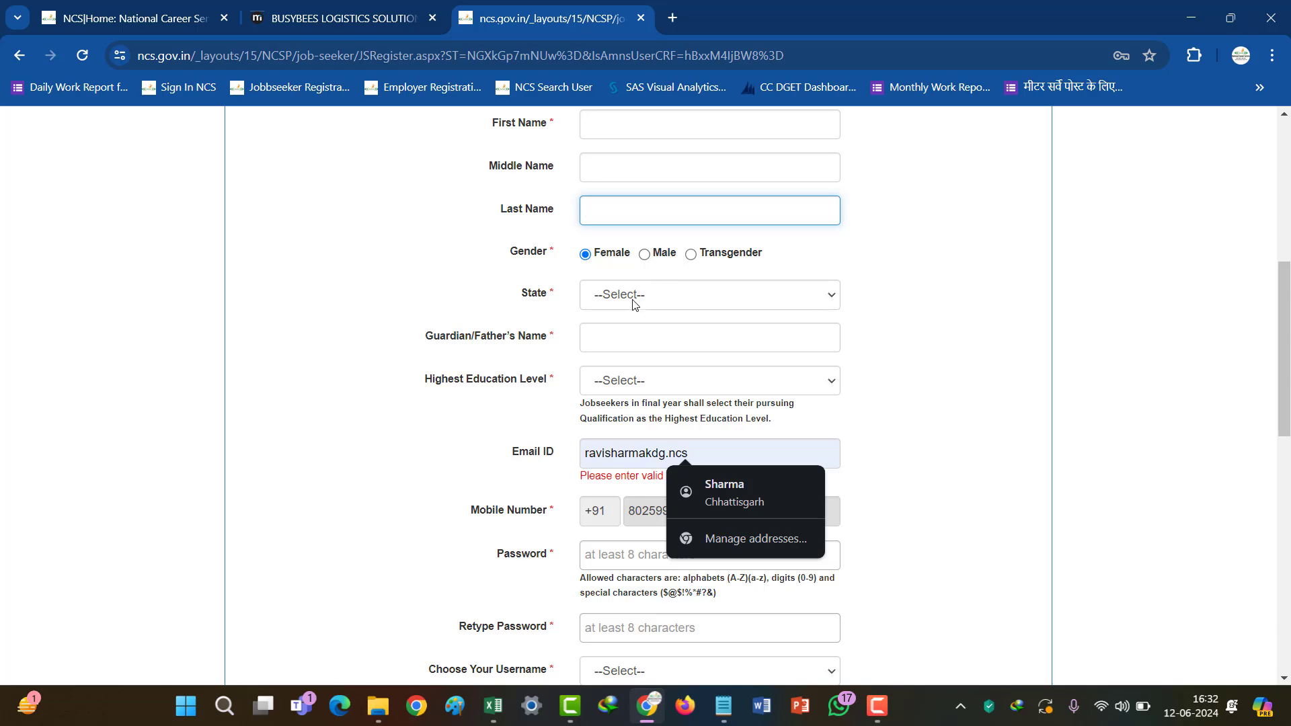
scroll(630, 390, down, 2)
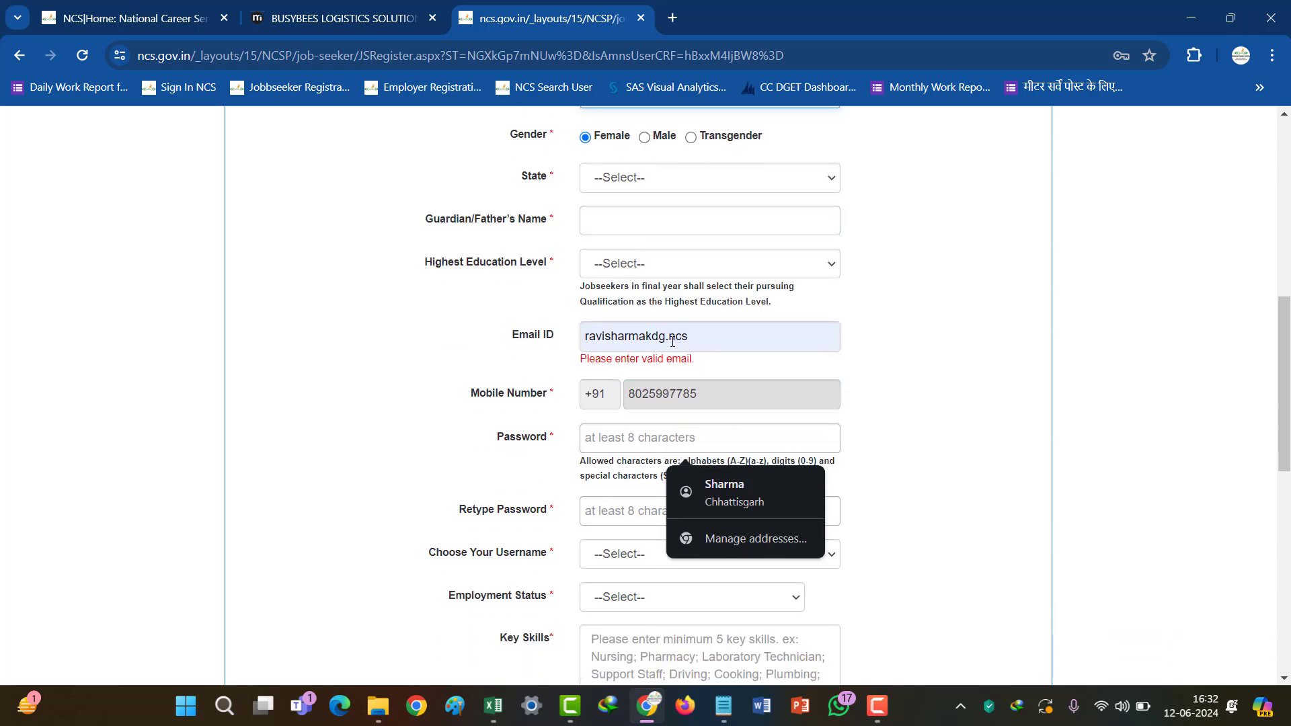
scroll(709, 340, down, 3)
- Clear the invalid prefilled entry from the Email ID field
double_click(693, 161)
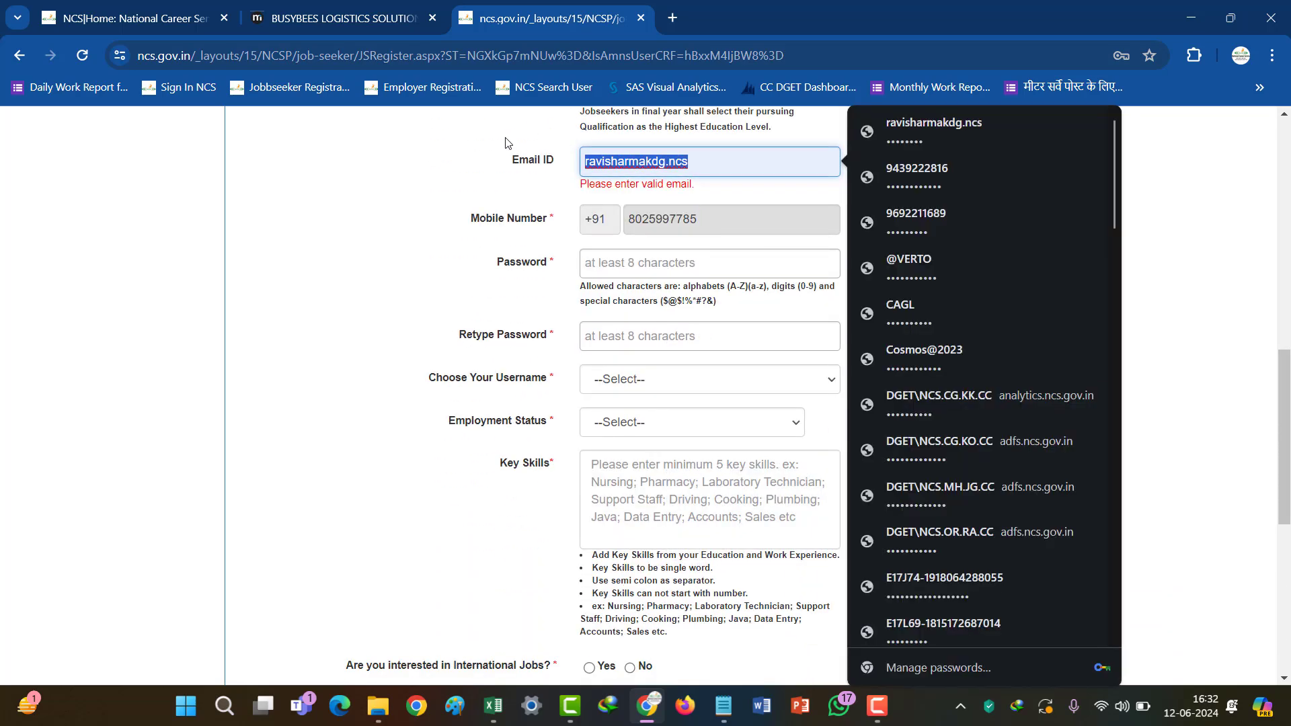
key(BackSpace)
scroll(686, 213, down, 2)
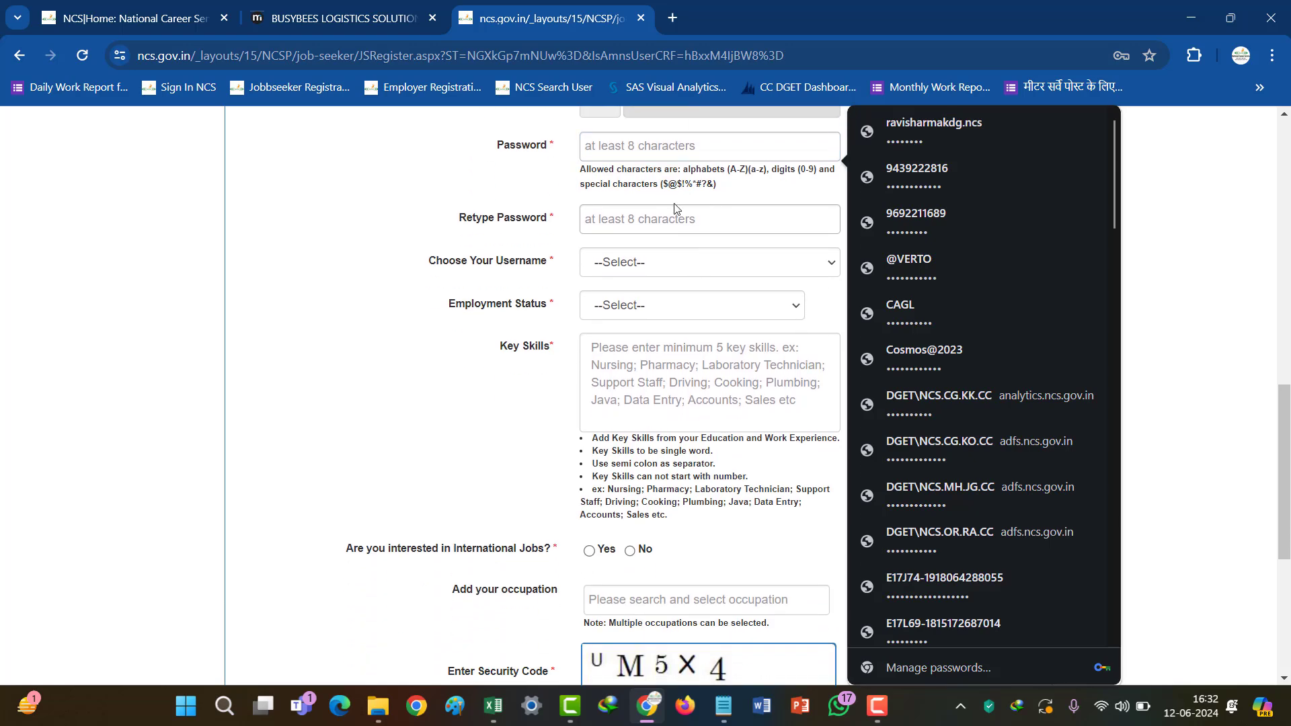
scroll(679, 205, up, 2)
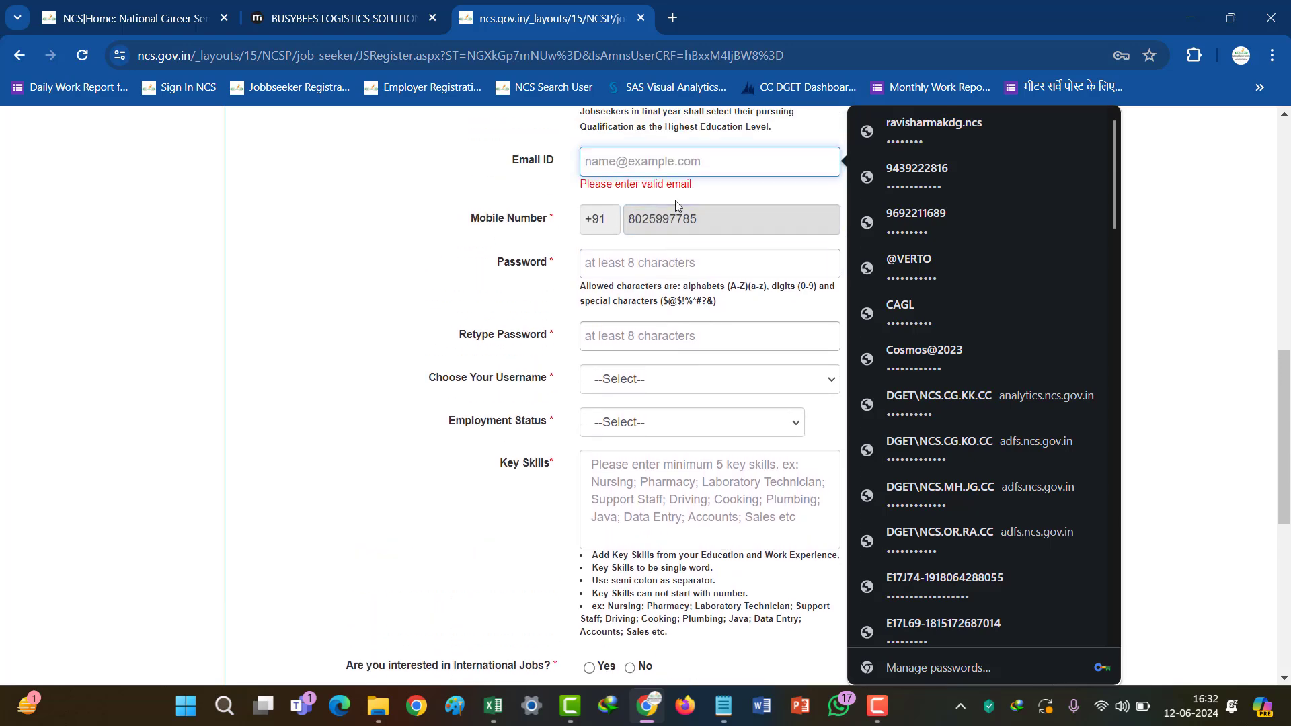
- Examine the Password and Retype Password fields and the rules for allowed characters and minimum length
click(675, 267)
click(793, 299)
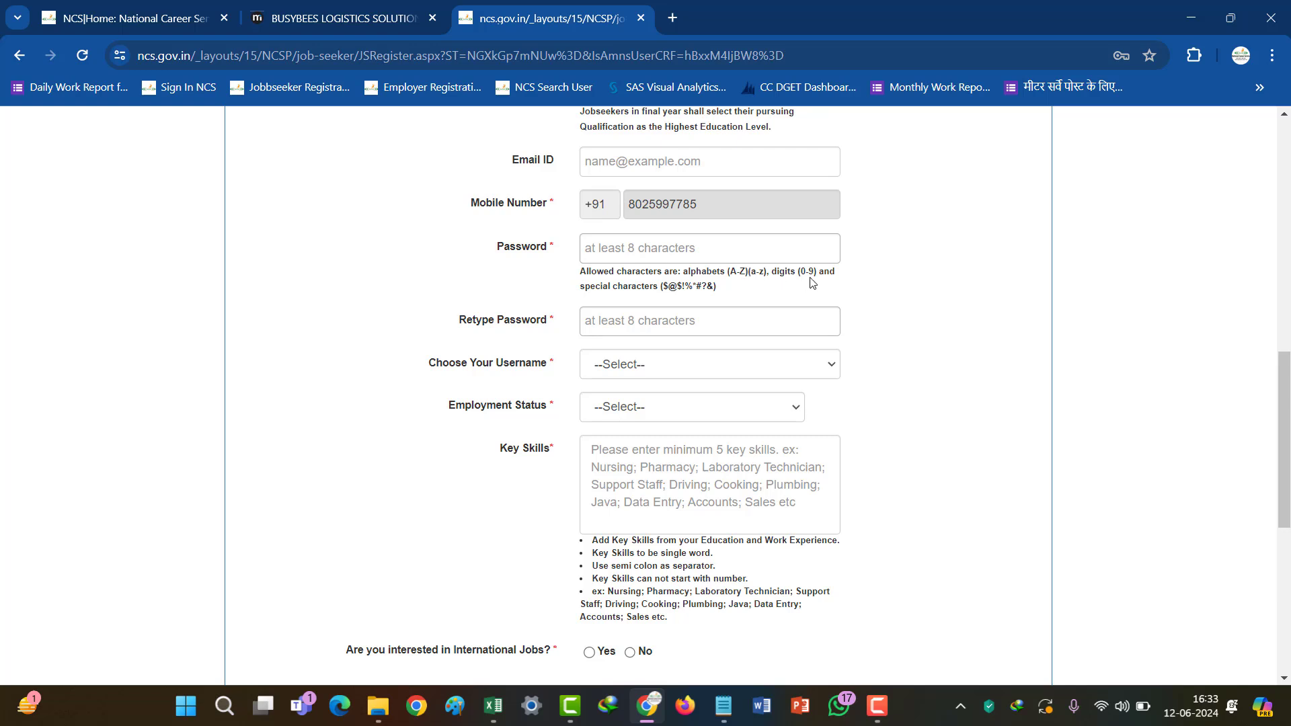
click(662, 251)
click(736, 292)
click(709, 251)
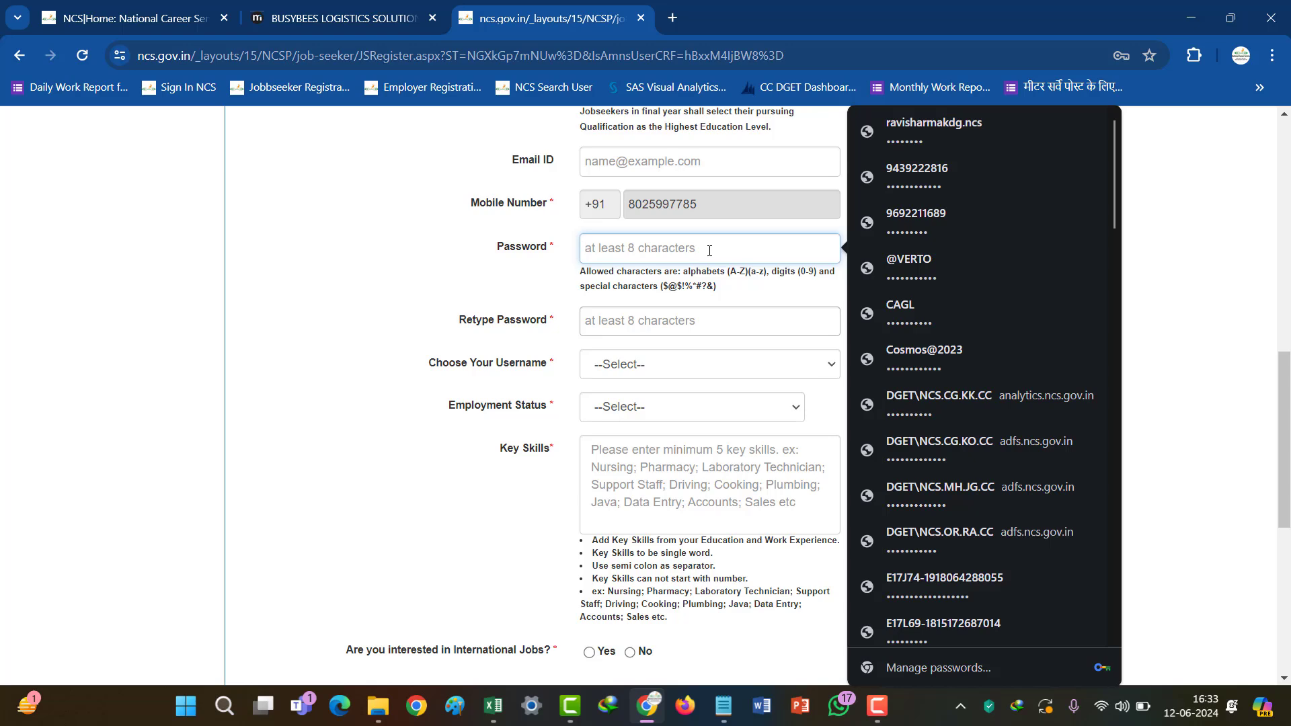
click(670, 323)
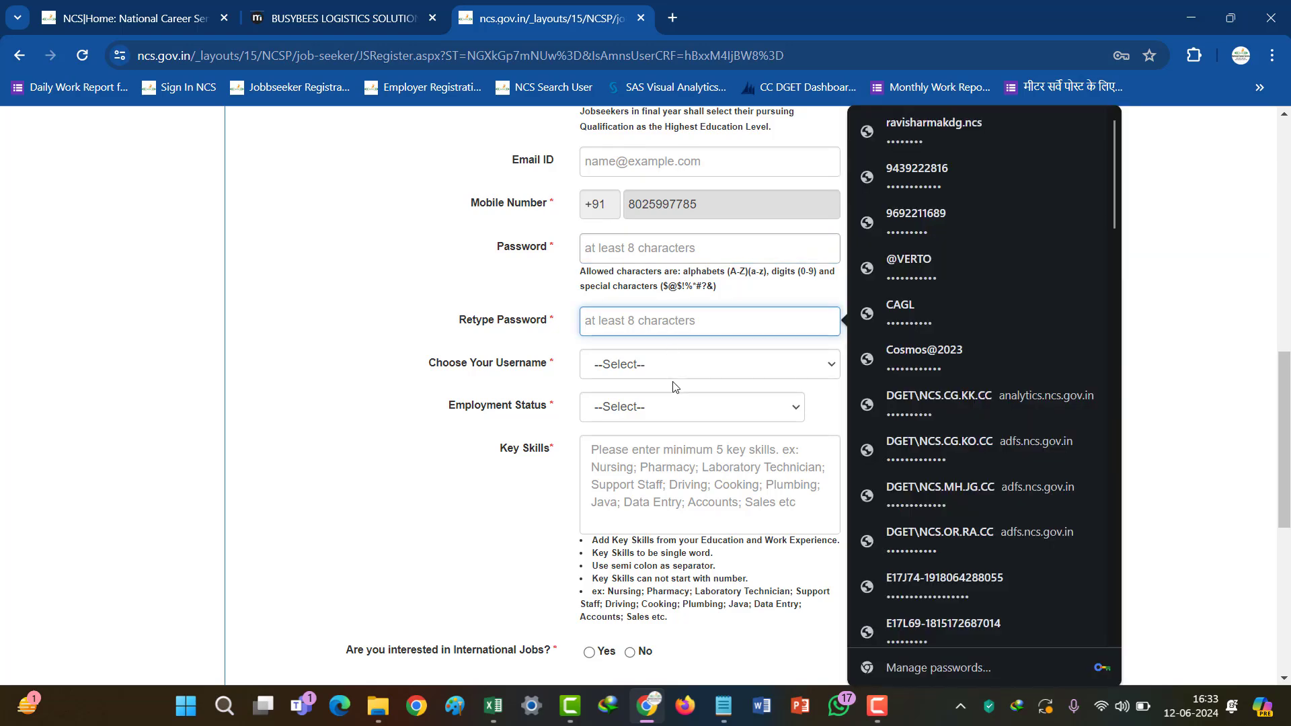
- Choose Unique Identification(UID) Number as the username, after checking the Email and NCS ID alternatives
scroll(674, 386, down, 1)
click(656, 306)
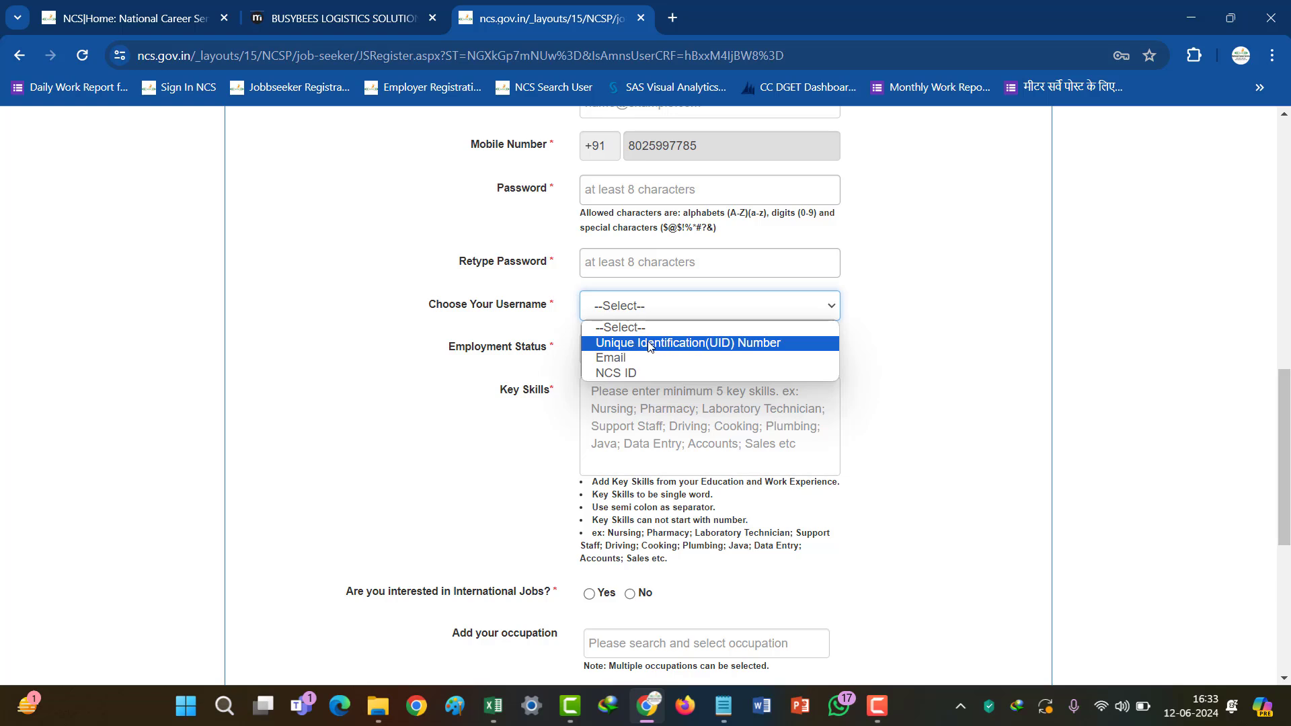
click(649, 345)
click(651, 317)
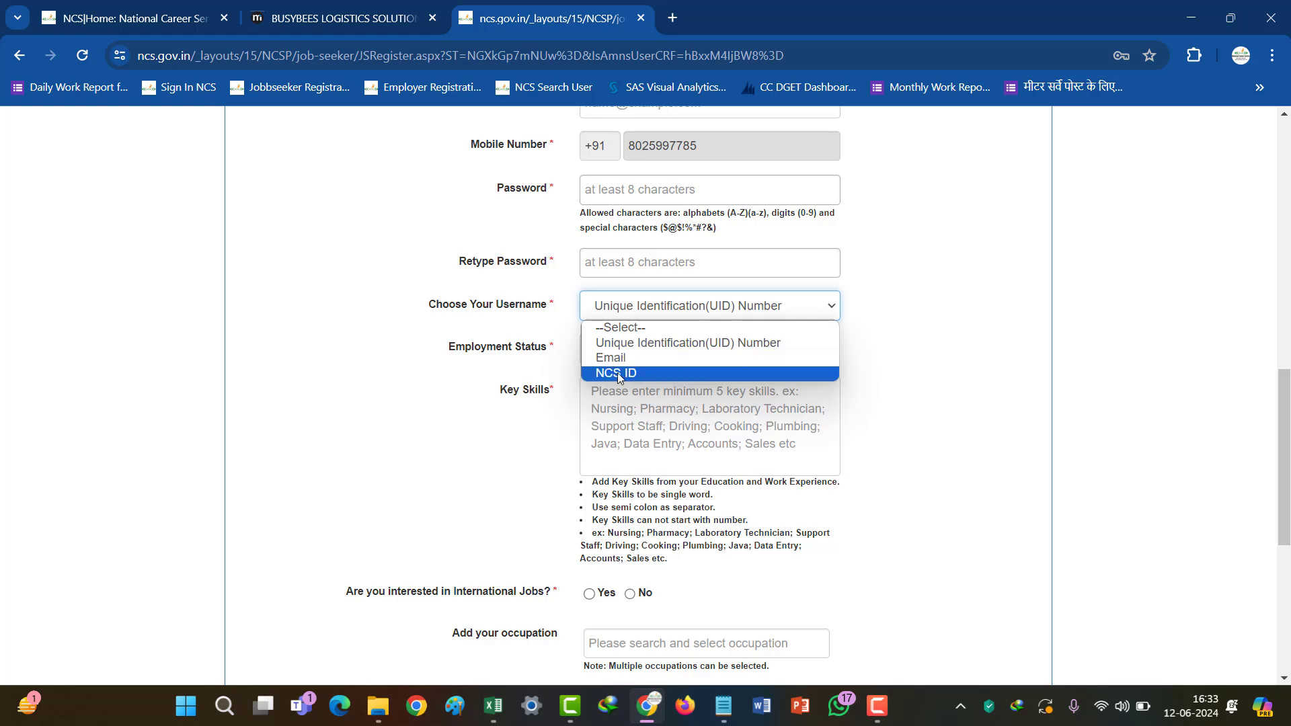
click(639, 343)
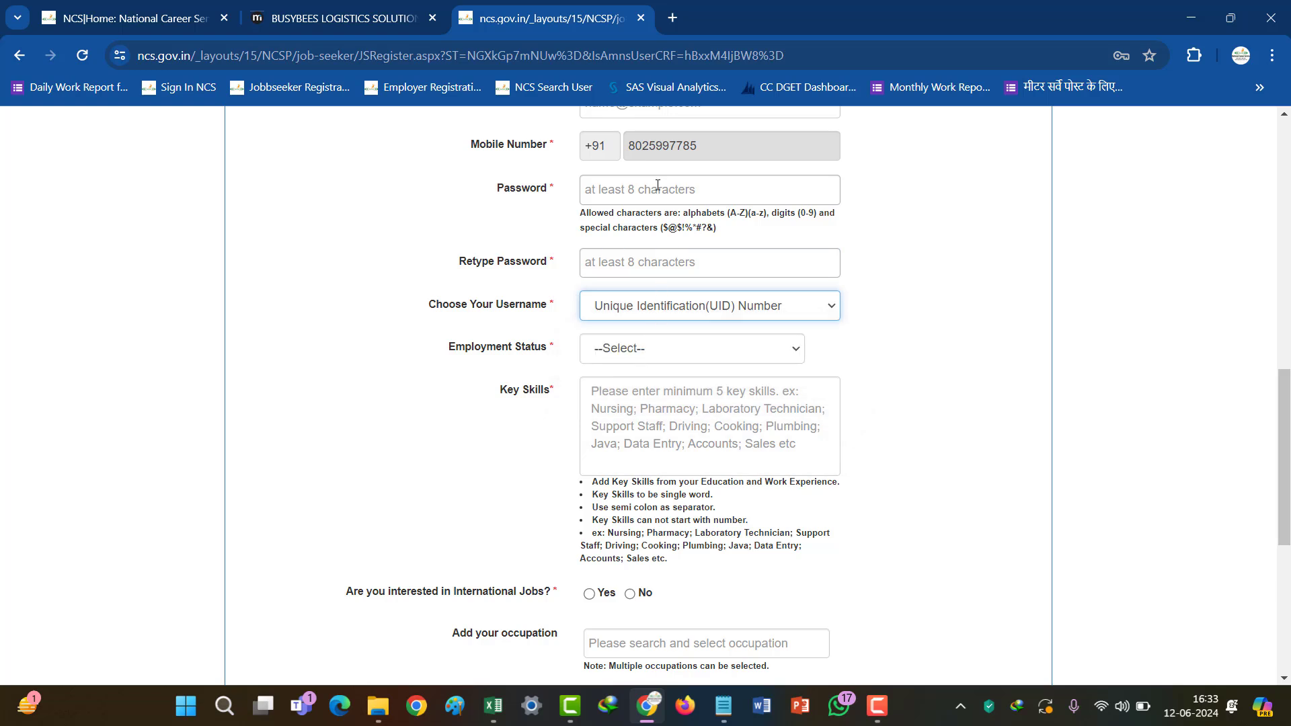
- Review the Employment Status options, from the apprentice types to Self employed and Unemployed
click(658, 190)
click(640, 350)
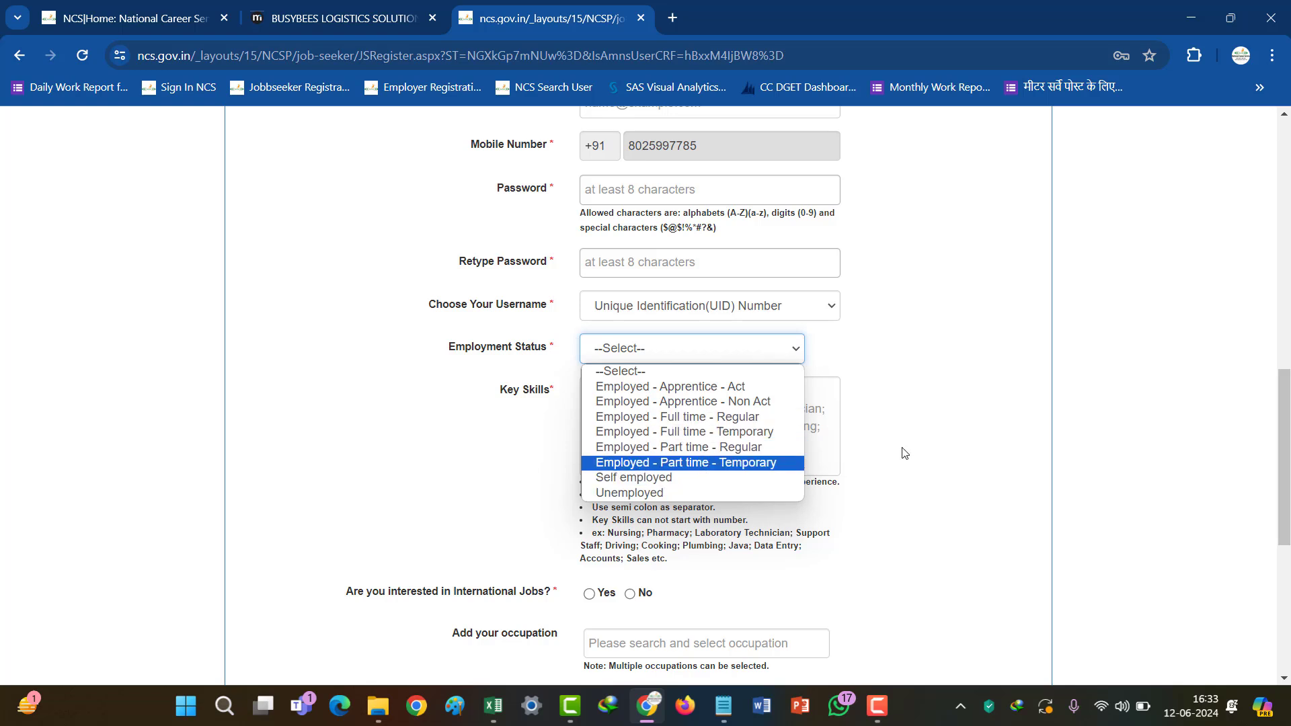
click(755, 442)
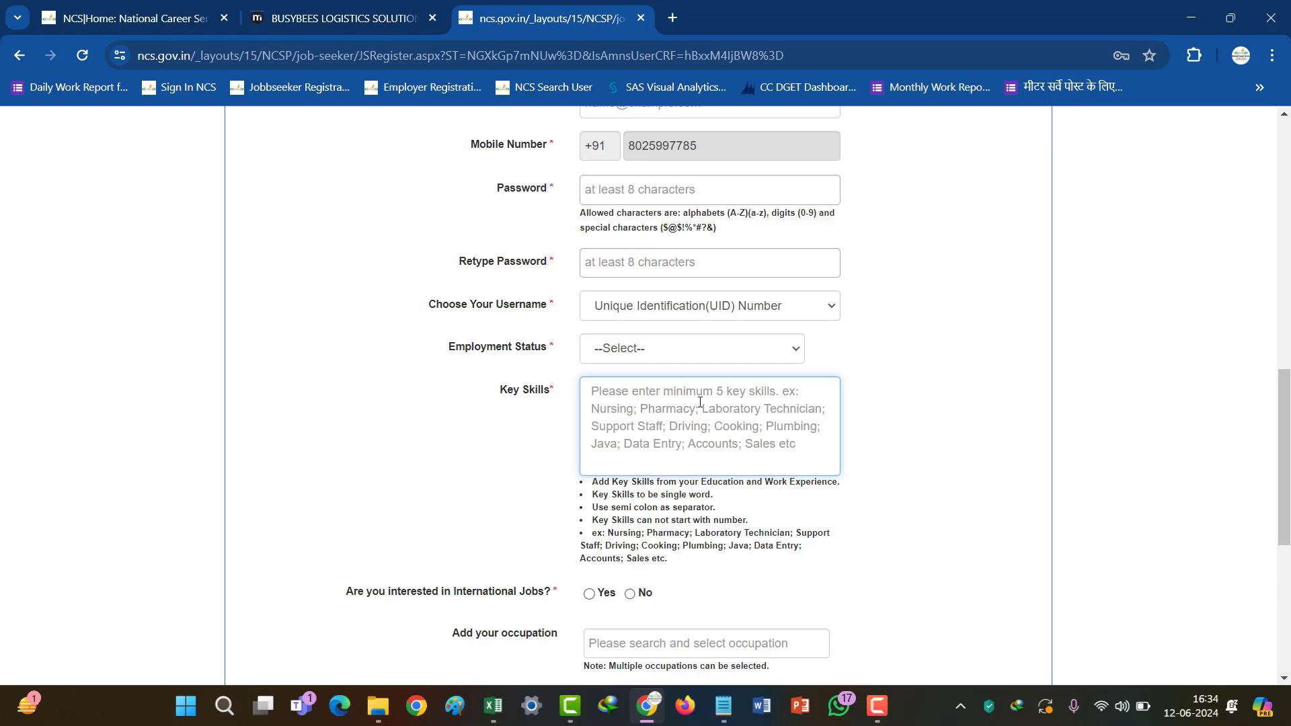
- Enter "Delivery Boy; Computer Operator" as the key skills, separated by a semicolon
text(D)
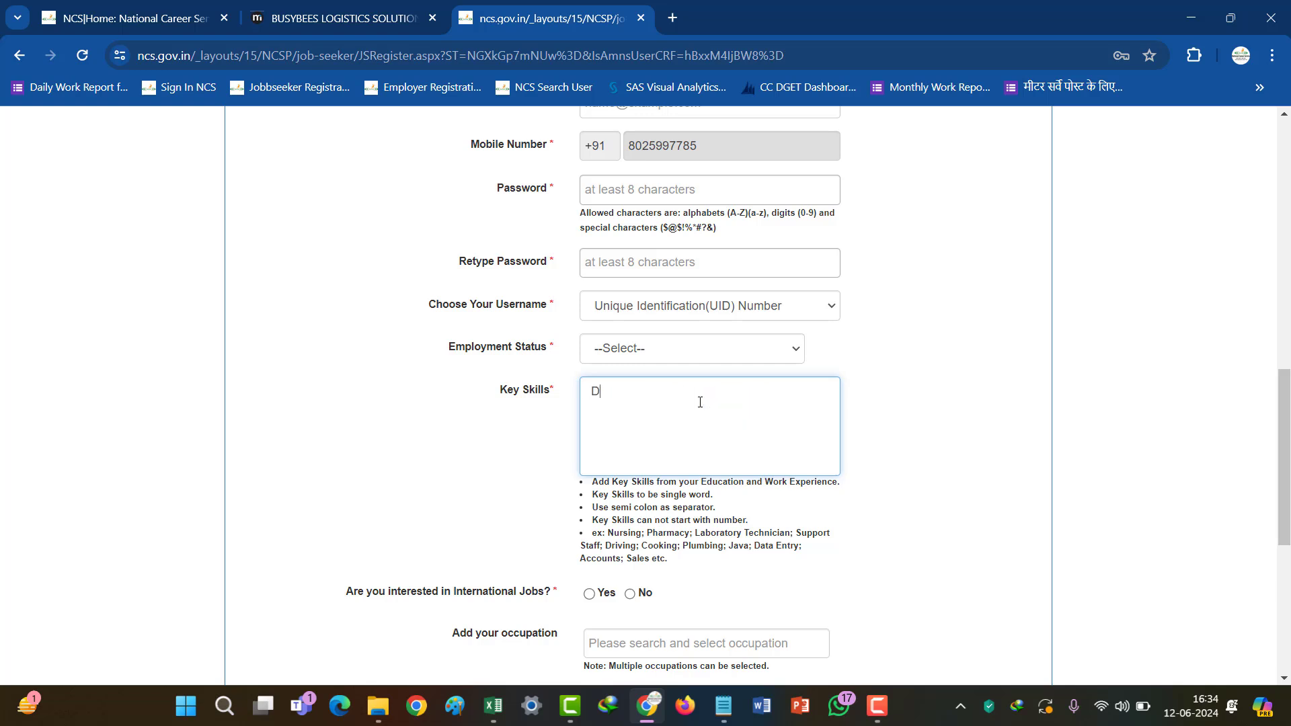
text(elivery Boy; )
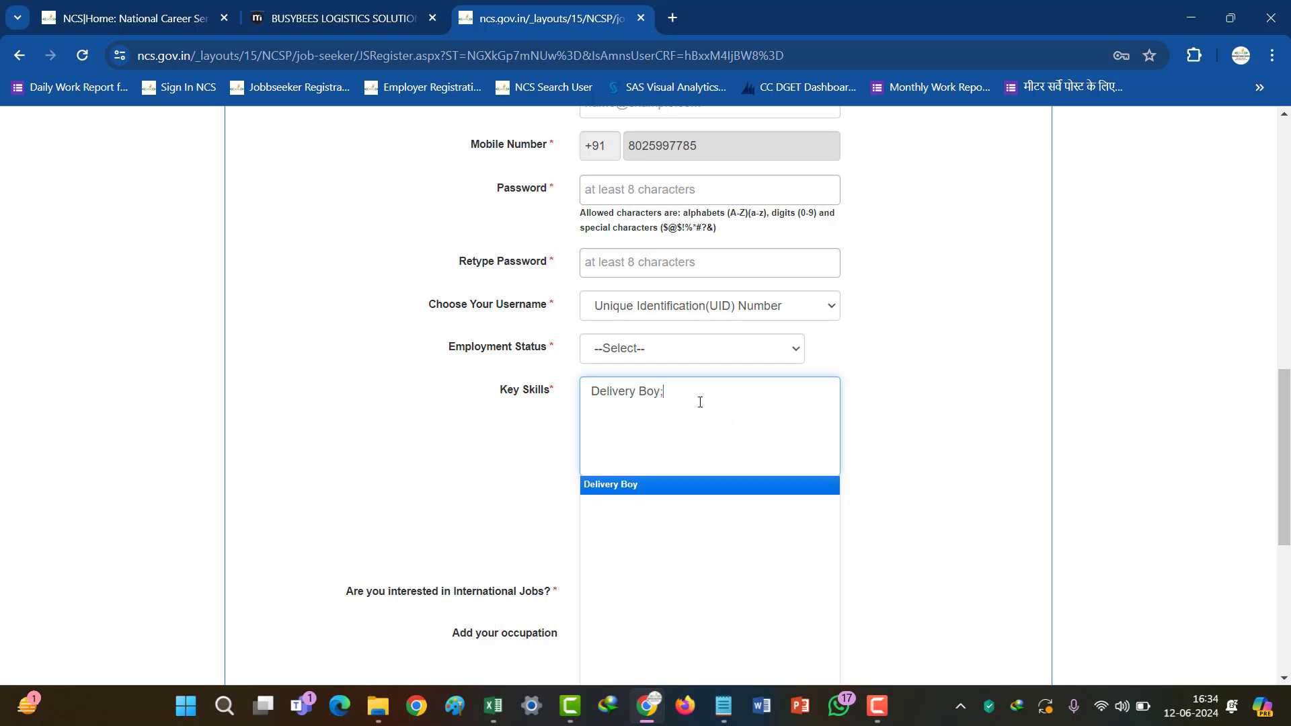
text(Computer Operator)
click(869, 377)
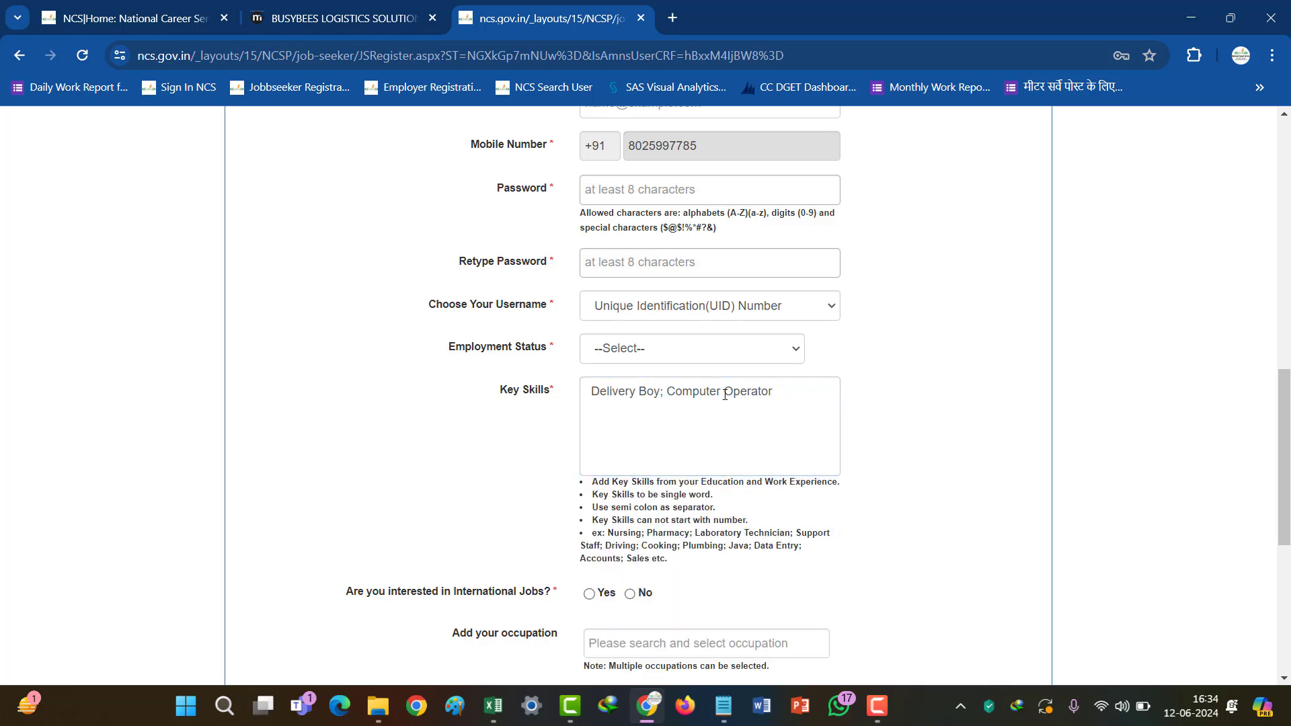
click(668, 393)
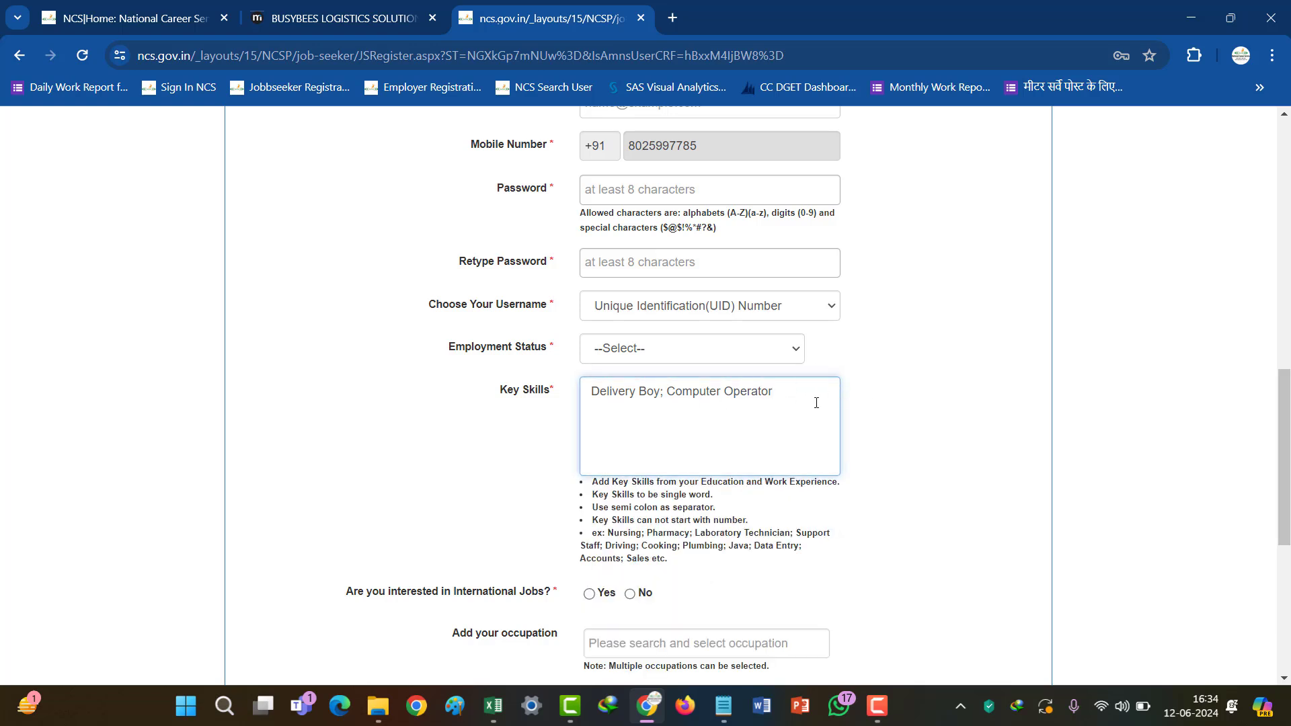
drag(666, 395, 584, 396)
click(740, 399)
click(888, 364)
click(782, 393)
drag(633, 388, 788, 388)
click(788, 393)
- Answer No to the question about interest in international jobs
scroll(760, 348, down, 2)
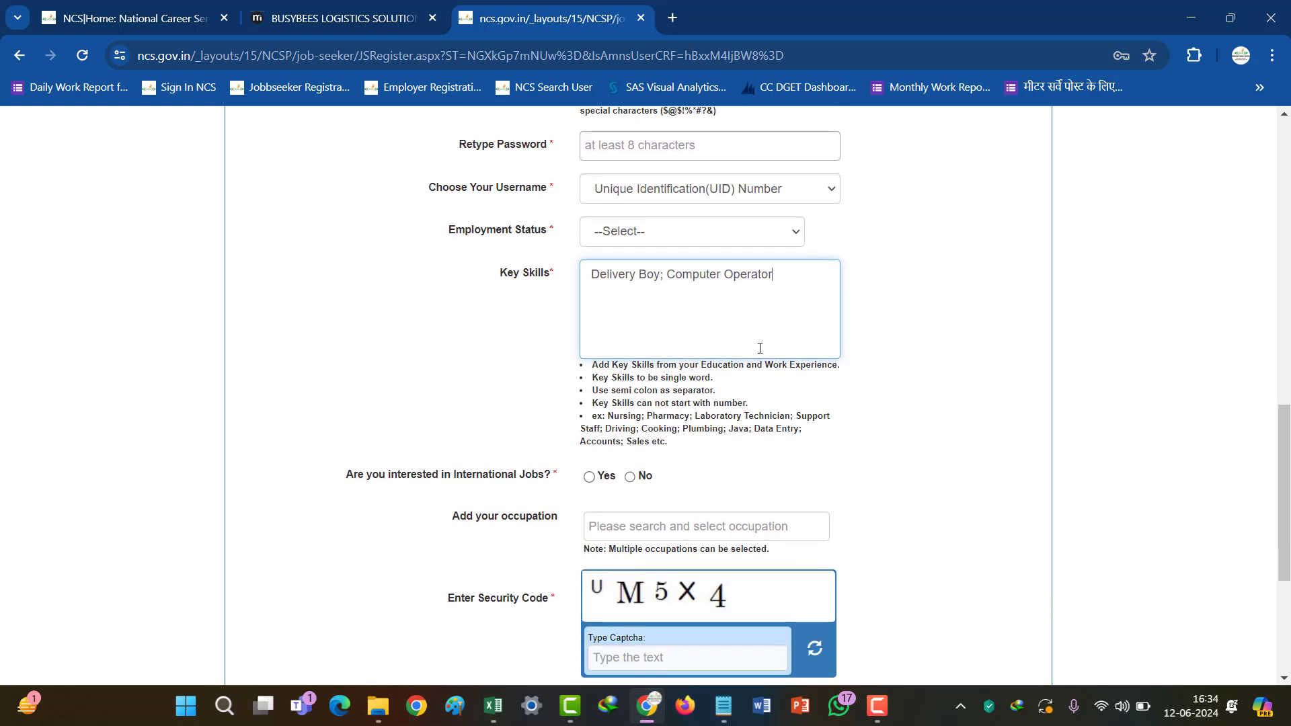
scroll(761, 332, down, 1)
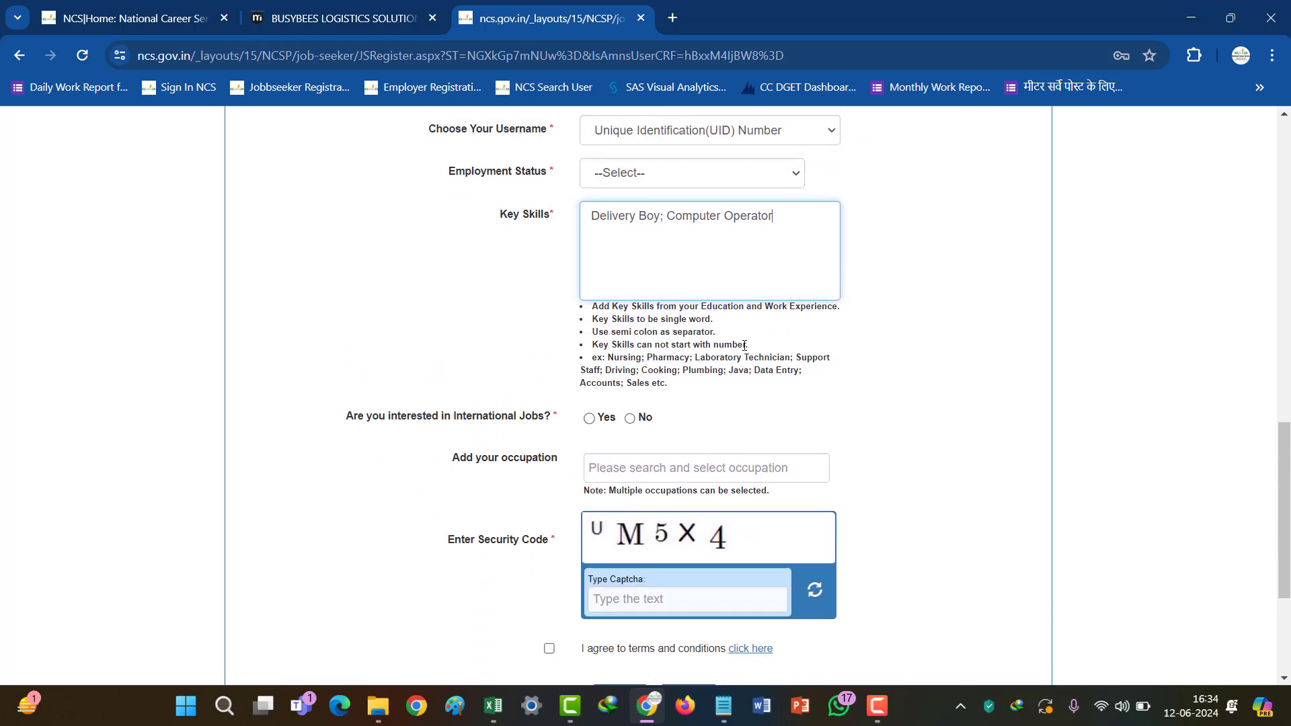
scroll(747, 339, up, 2)
scroll(740, 383, down, 2)
click(633, 419)
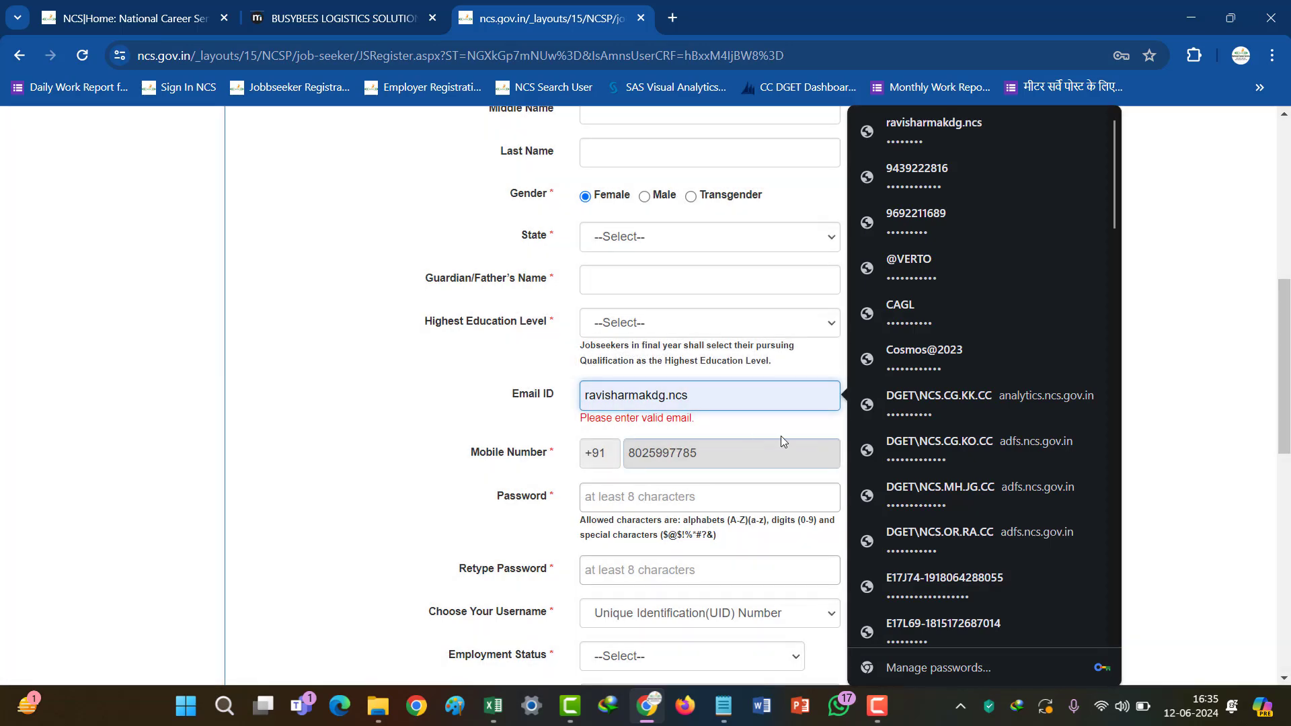
- Remove the autofilled invalid entry from the Email ID field again
double_click(721, 395)
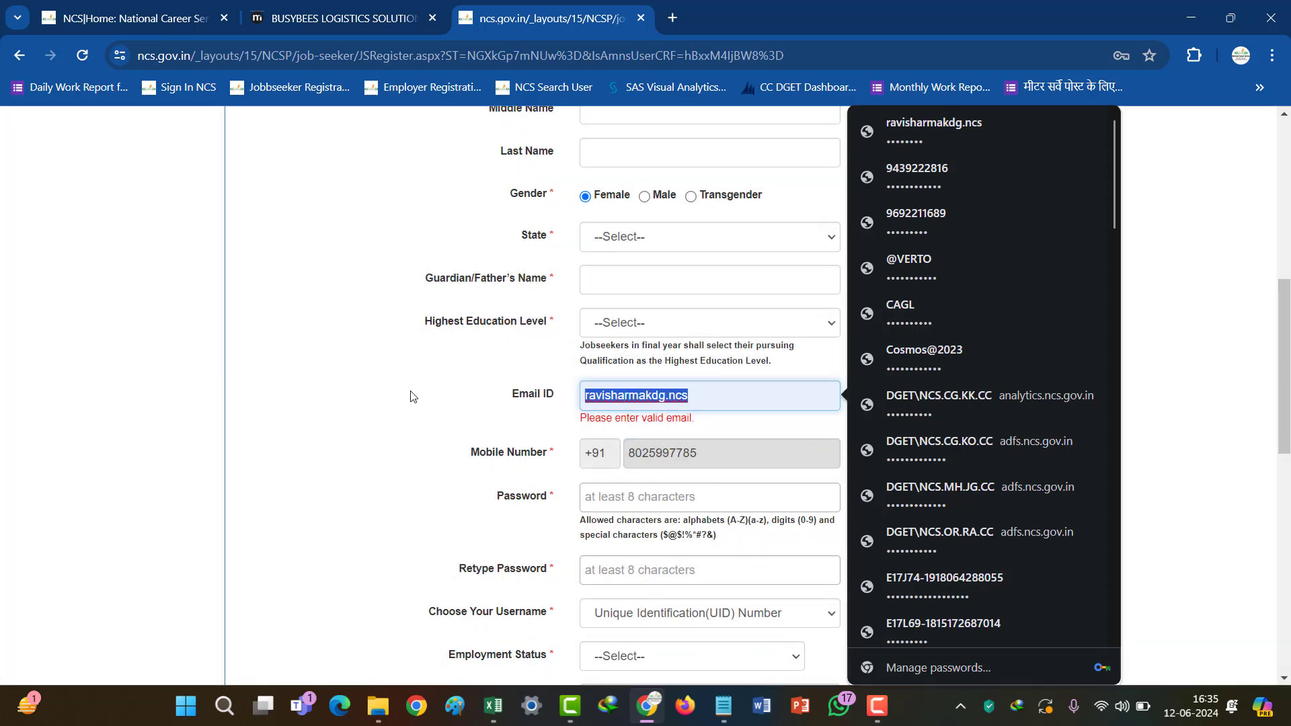
key(BackSpace)
scroll(522, 455, down, 10)
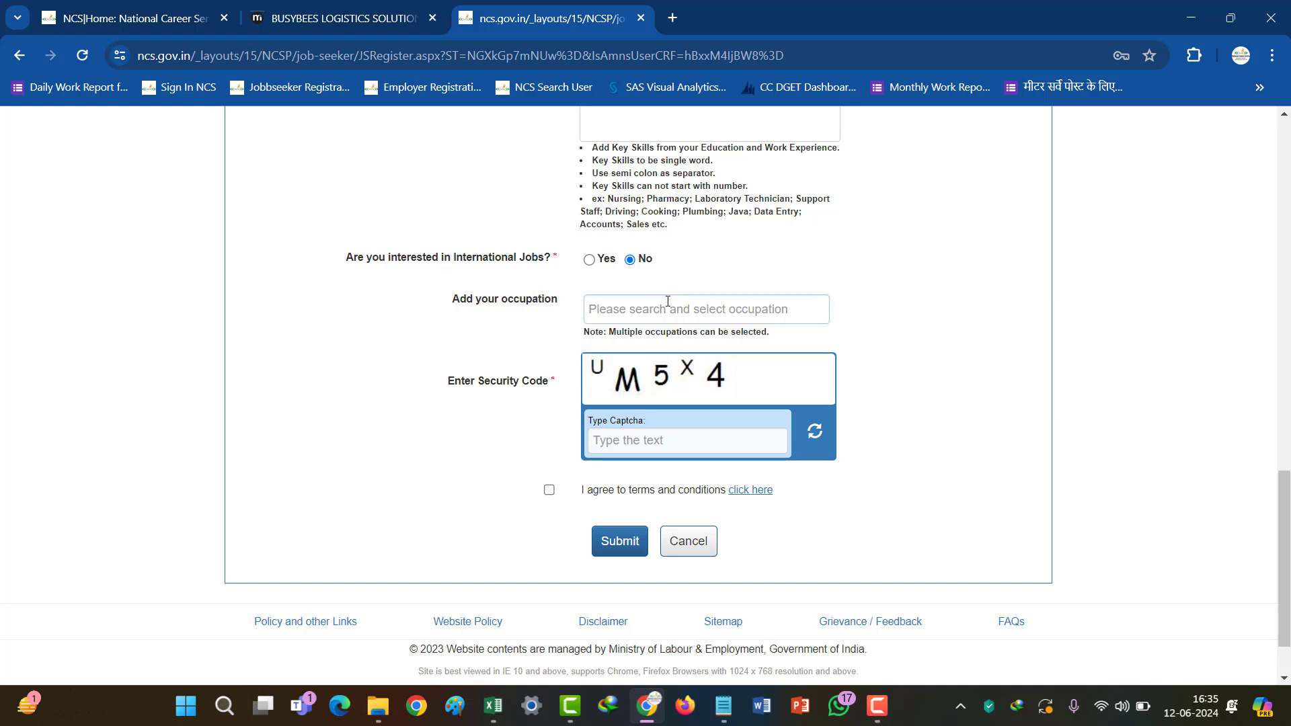
- Review the whole registration form, from the identification and personal details to the key skills, occupation, security code, terms and submission area
click(634, 441)
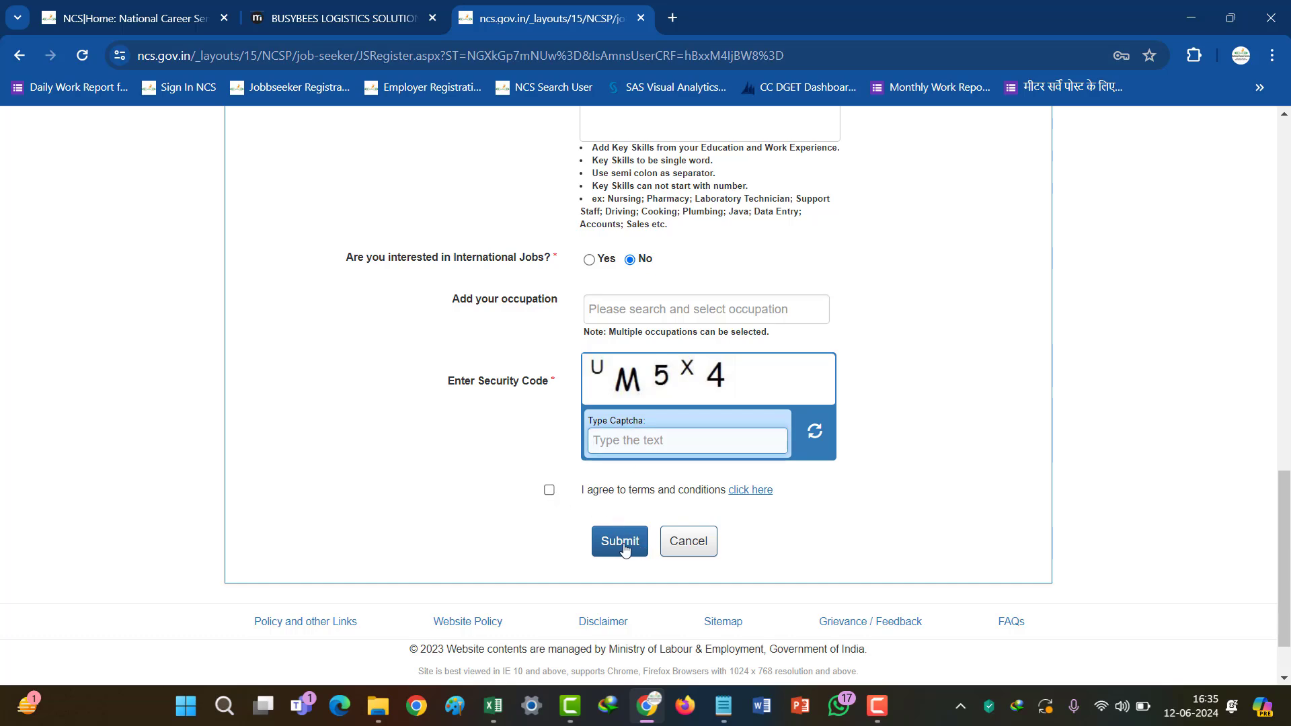
scroll(794, 464, up, 6)
scroll(897, 461, up, 8)
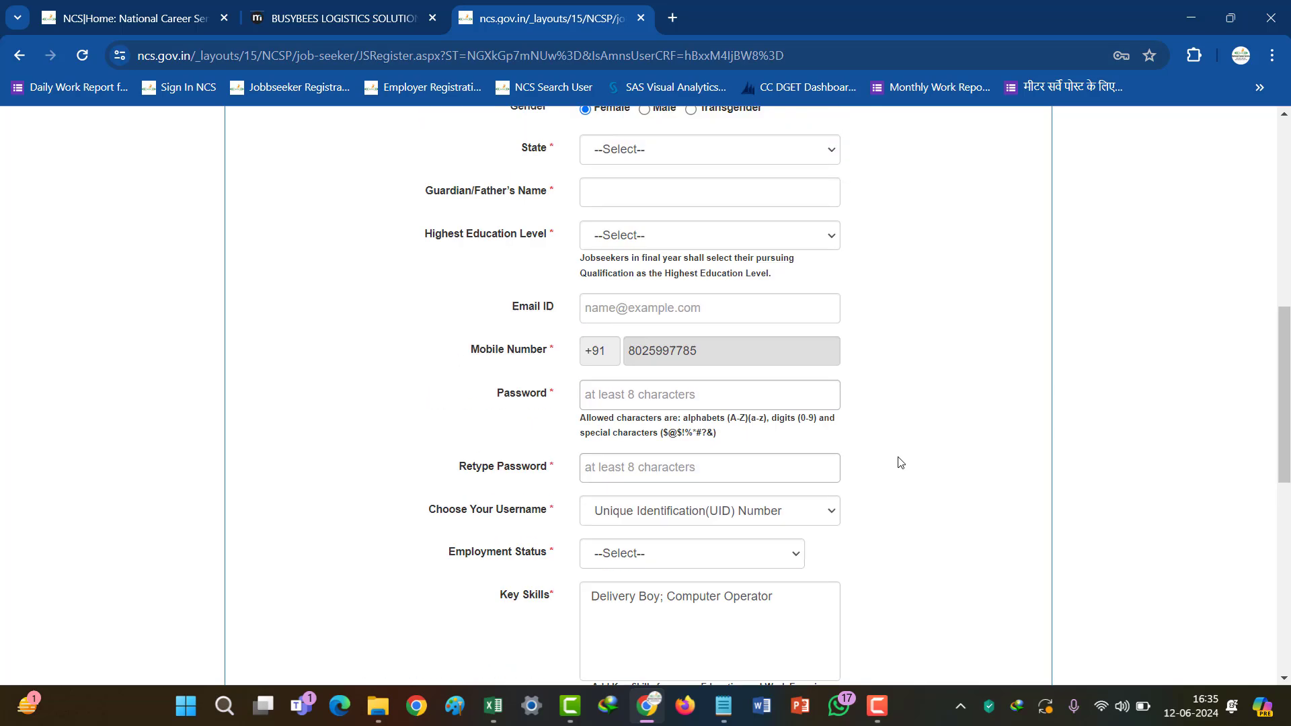
scroll(901, 463, down, 3)
scroll(899, 462, down, 4)
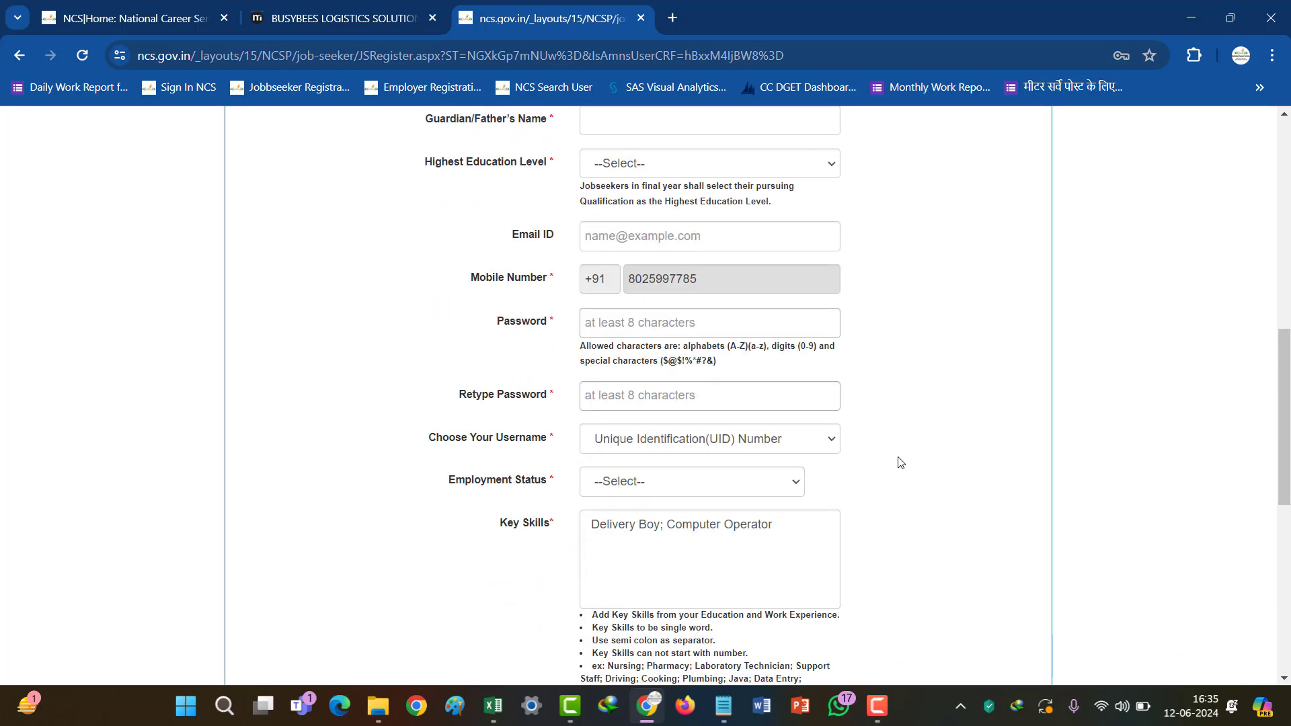
scroll(677, 336, up, 6)
scroll(631, 369, up, 2)
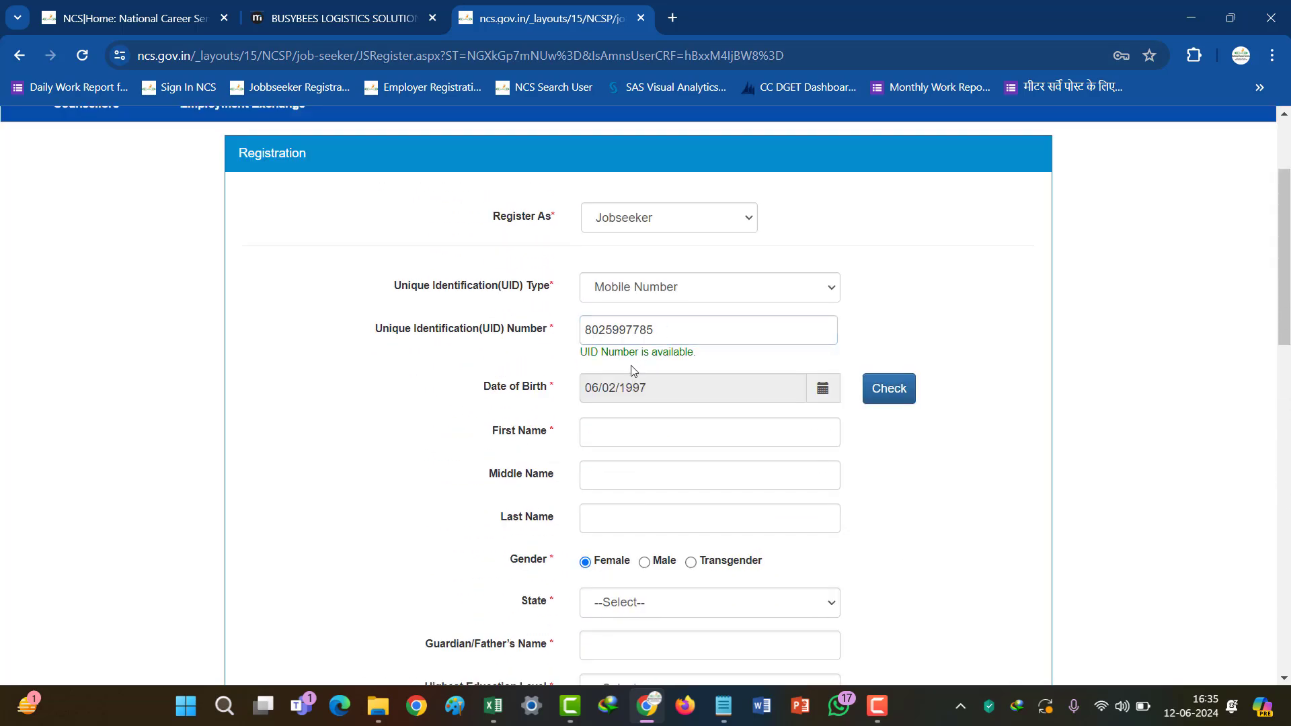
scroll(639, 413, down, 6)
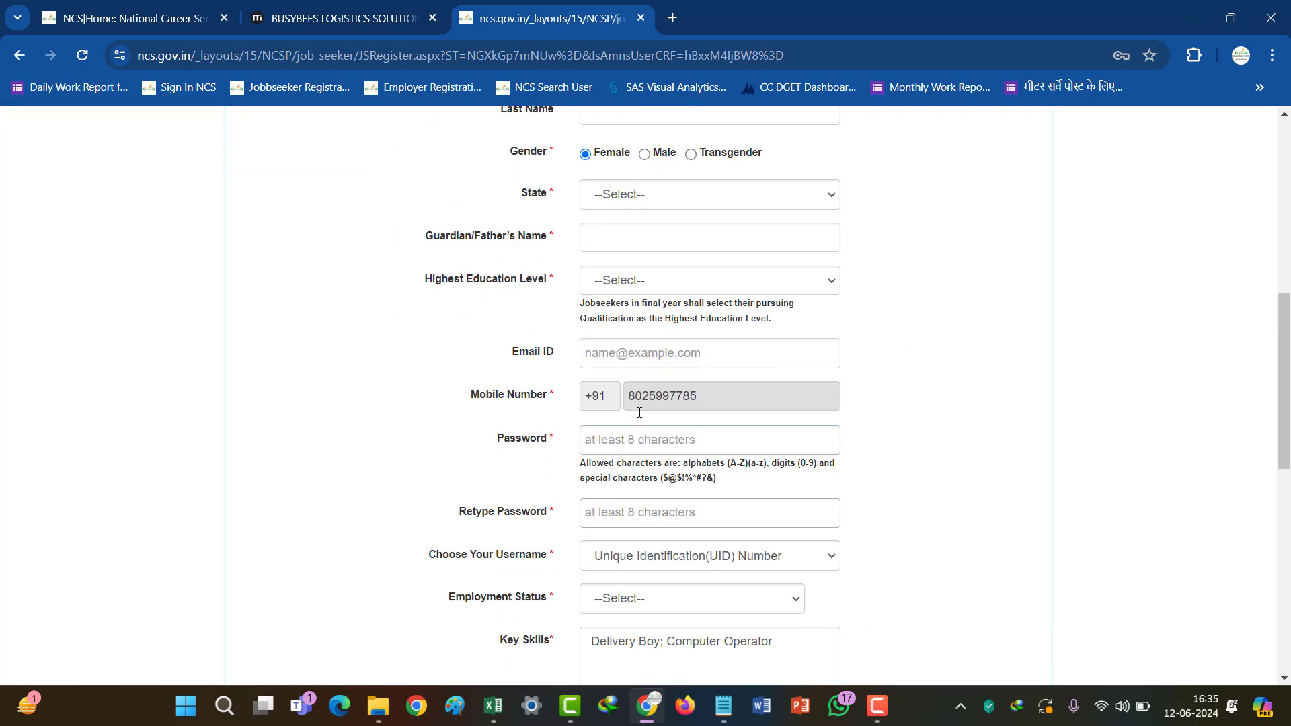
click(666, 352)
scroll(651, 435, down, 6)
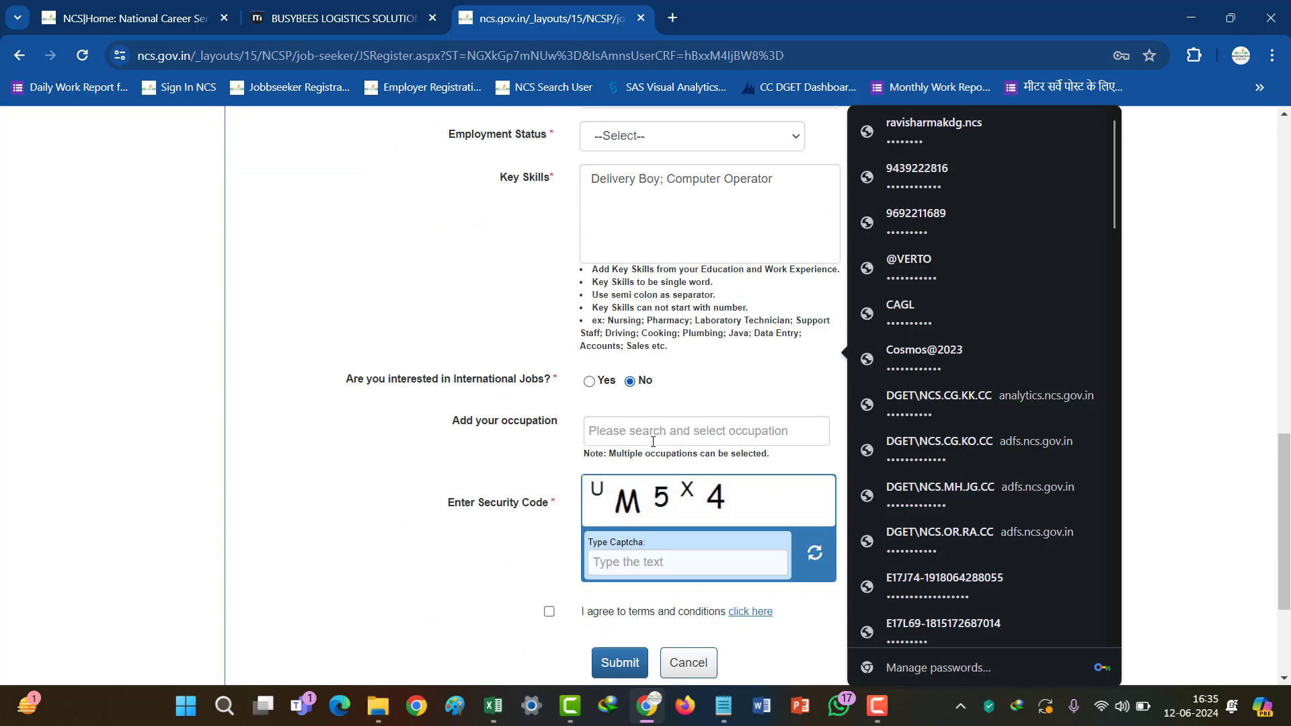
scroll(653, 442, down, 3)
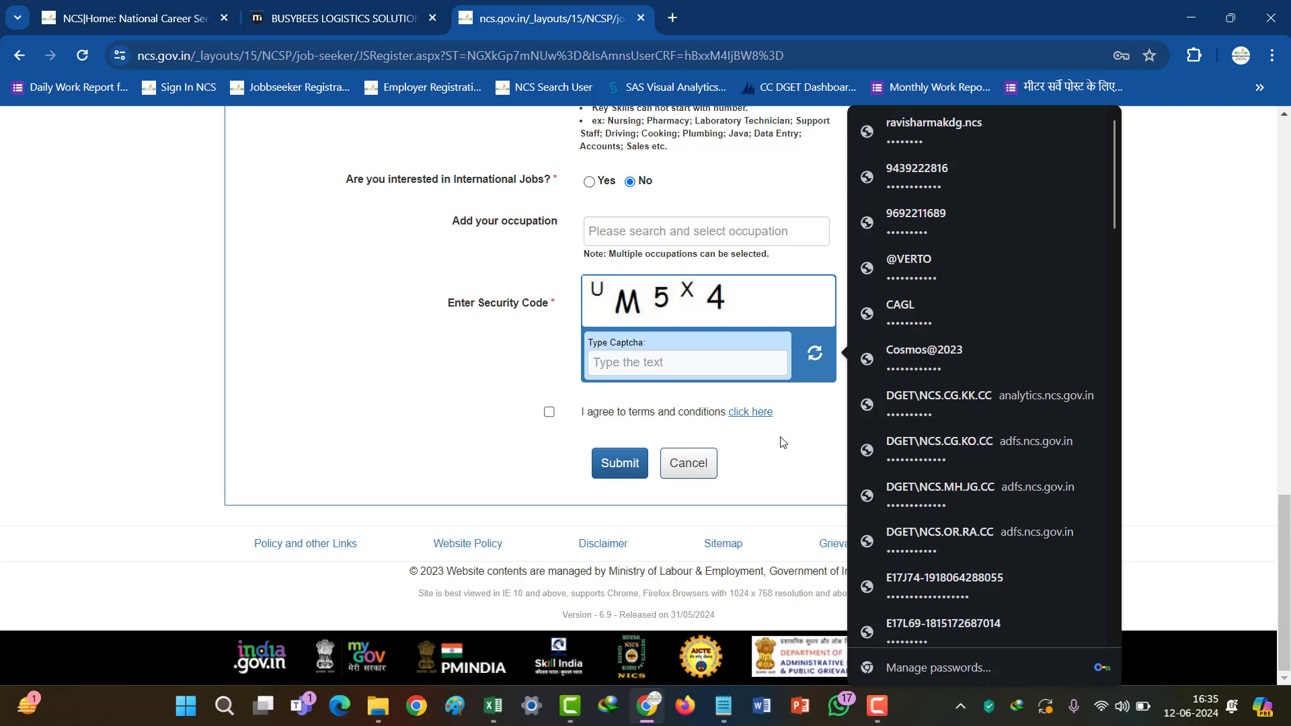
click(783, 442)
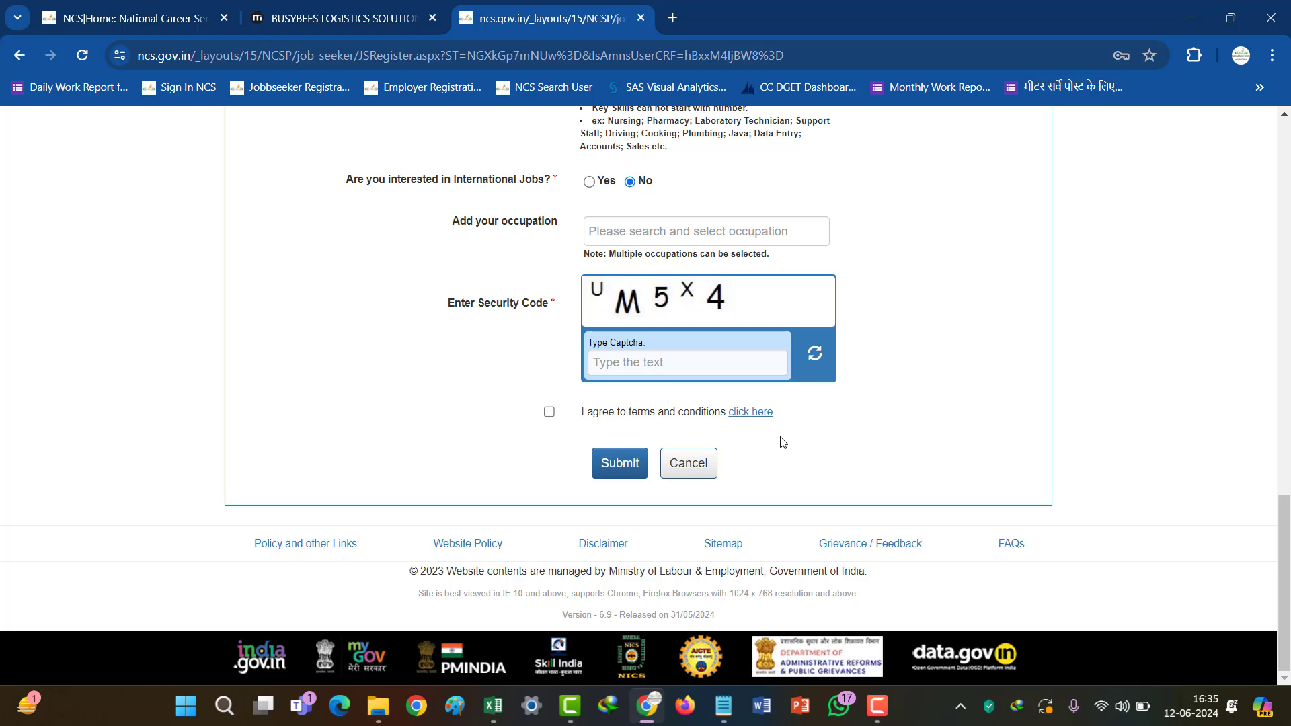
scroll(831, 454, up, 12)
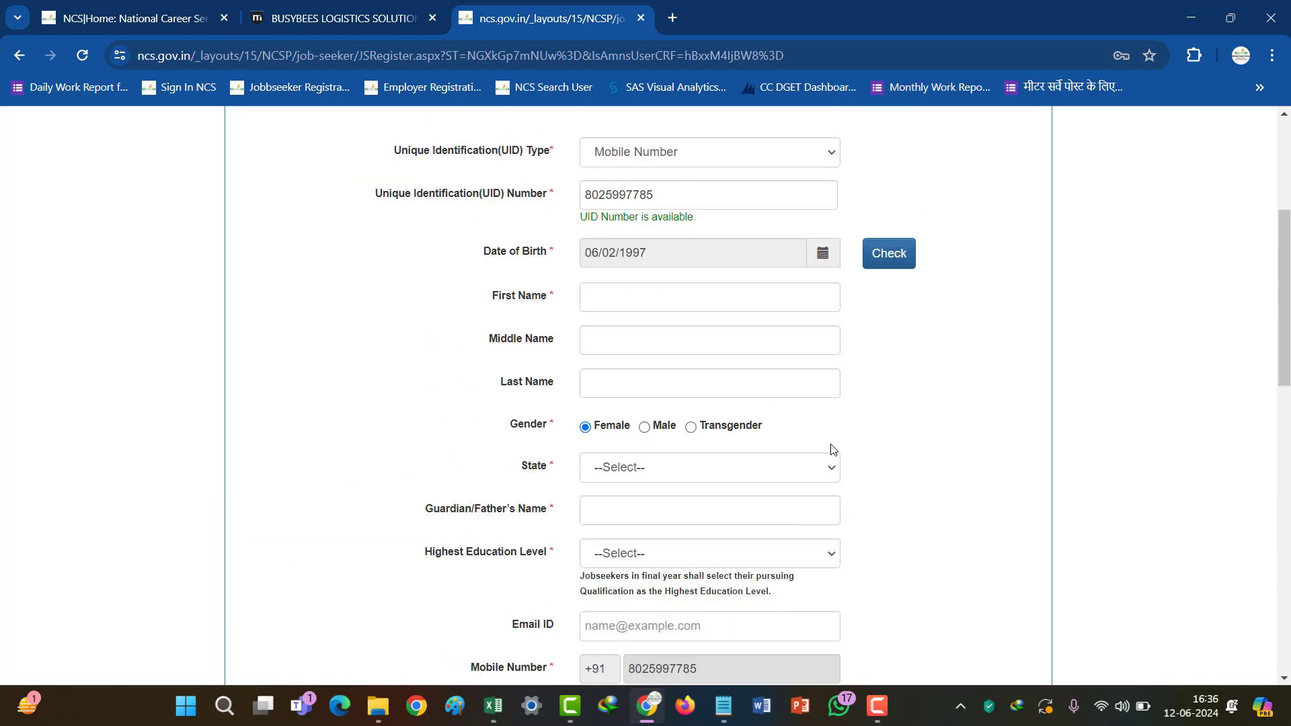
scroll(611, 331, up, 3)
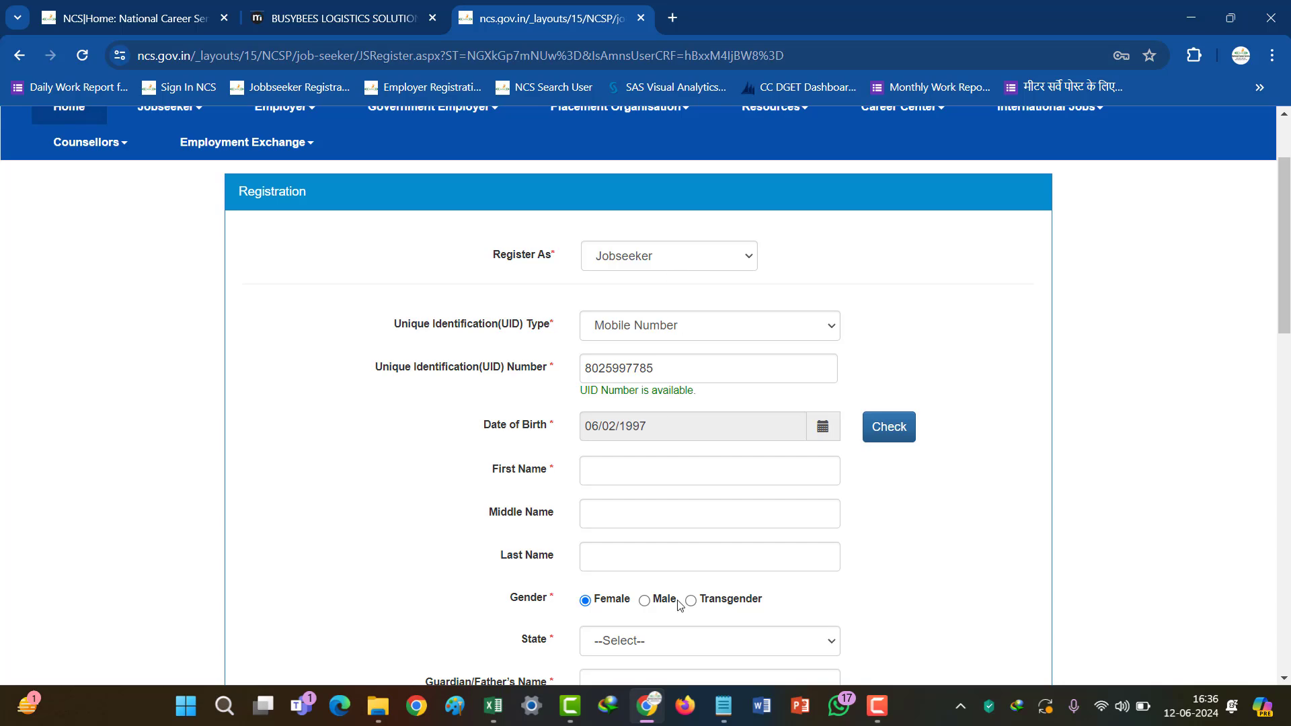
scroll(678, 603, down, 4)
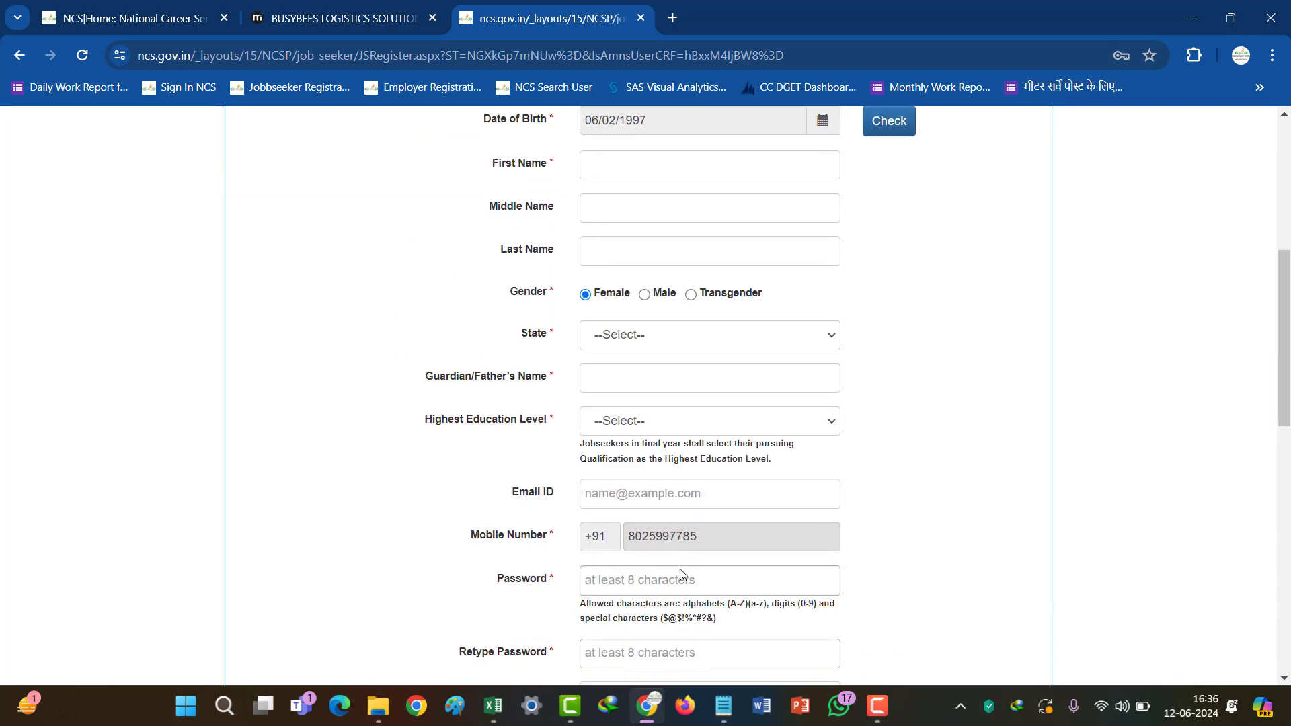
- Check the lower part of the registration form, from the password and username fields to the security code, terms and submission area
scroll(681, 573, down, 2)
scroll(743, 519, down, 3)
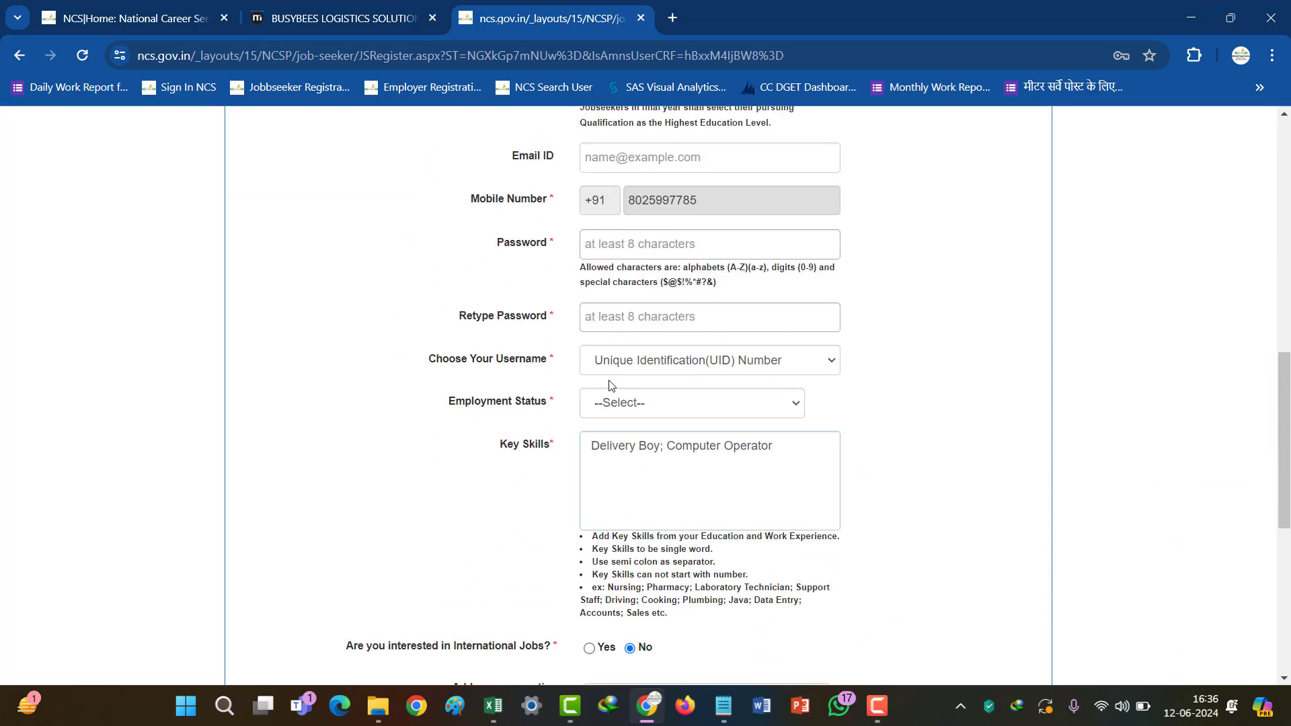
scroll(679, 417, down, 7)
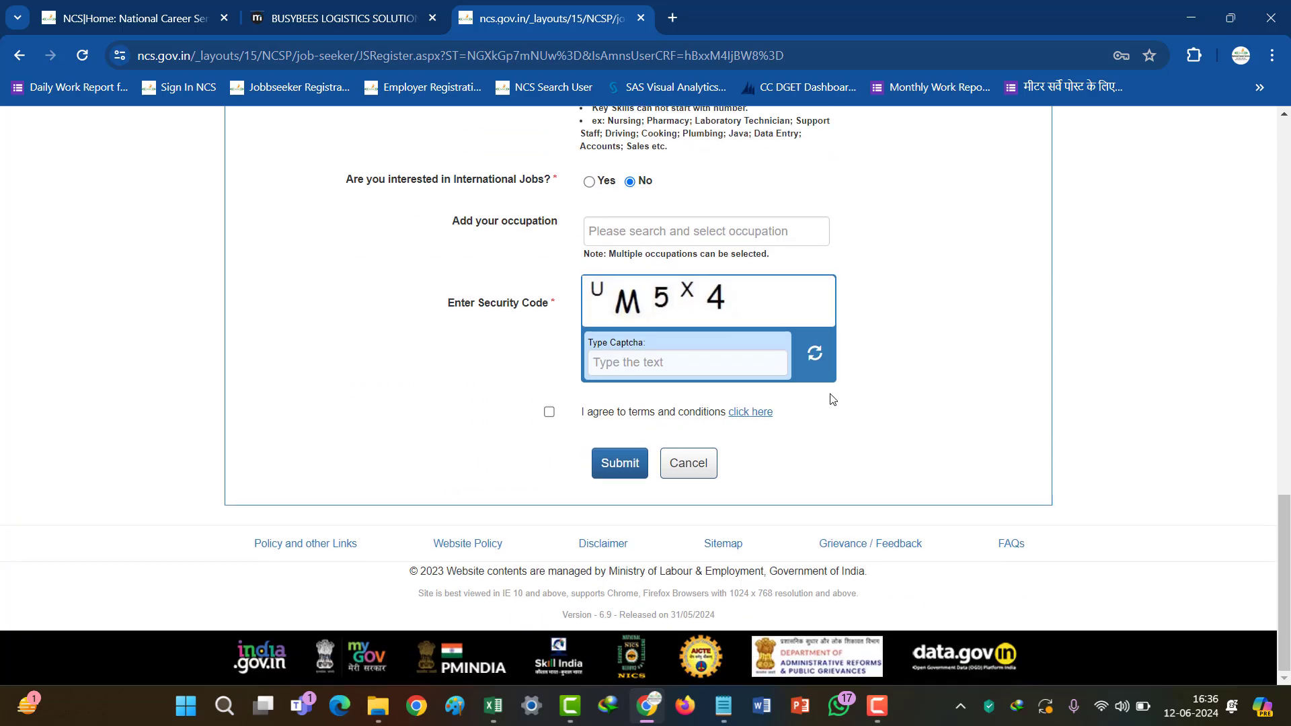
scroll(793, 444, up, 7)
scroll(791, 445, down, 6)
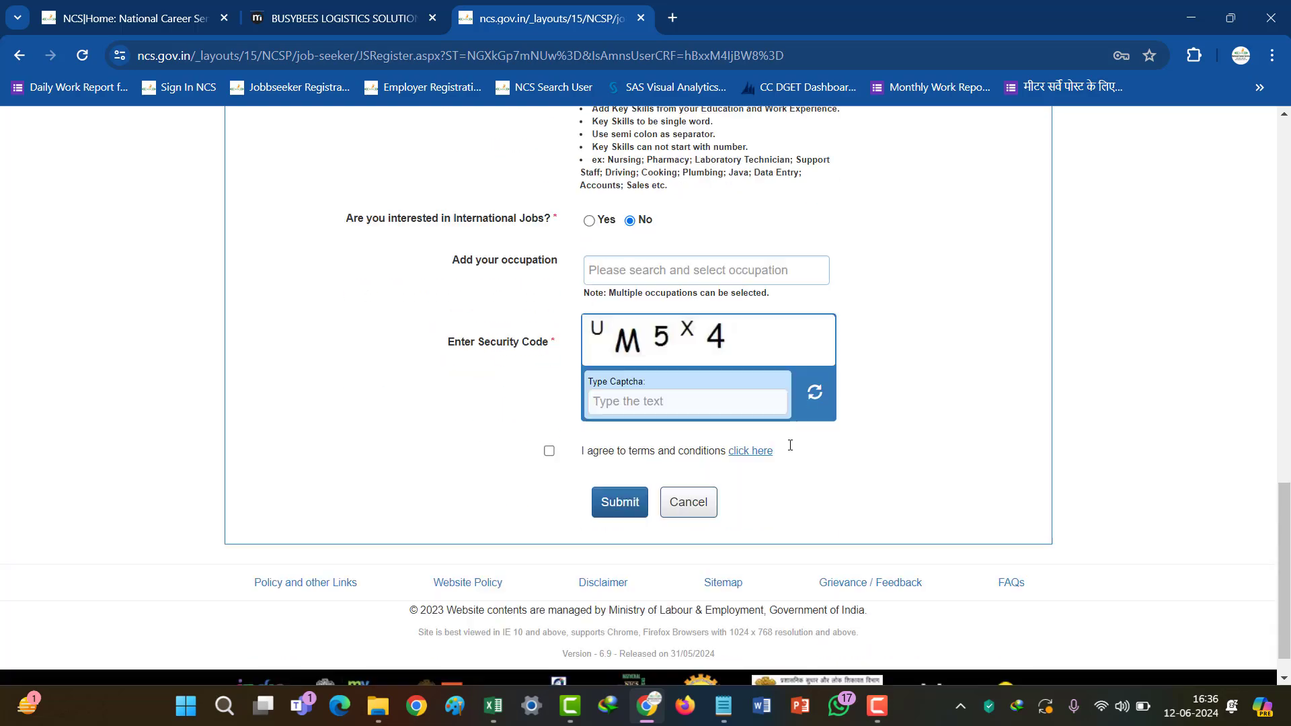
scroll(794, 448, up, 2)
scroll(807, 449, down, 3)
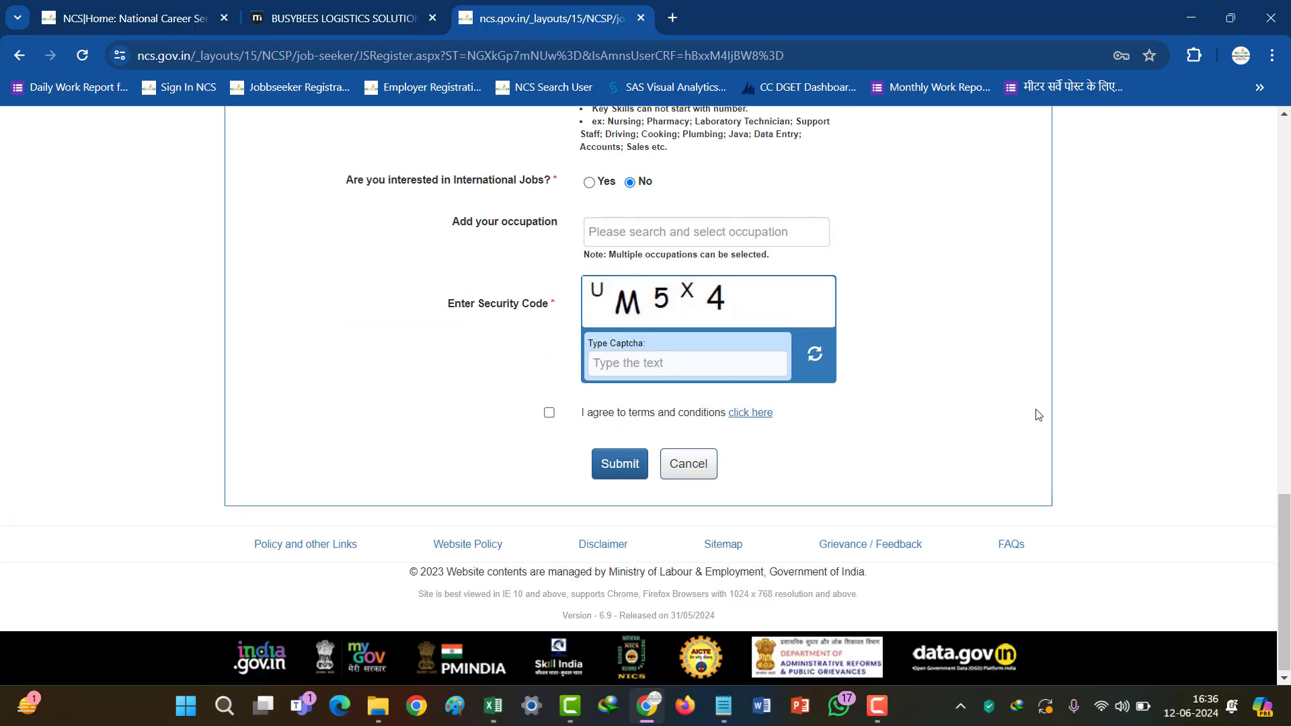
- Highlight the toll-free helpline number and its operating days and hours in the site header
scroll(1037, 413, up, 15)
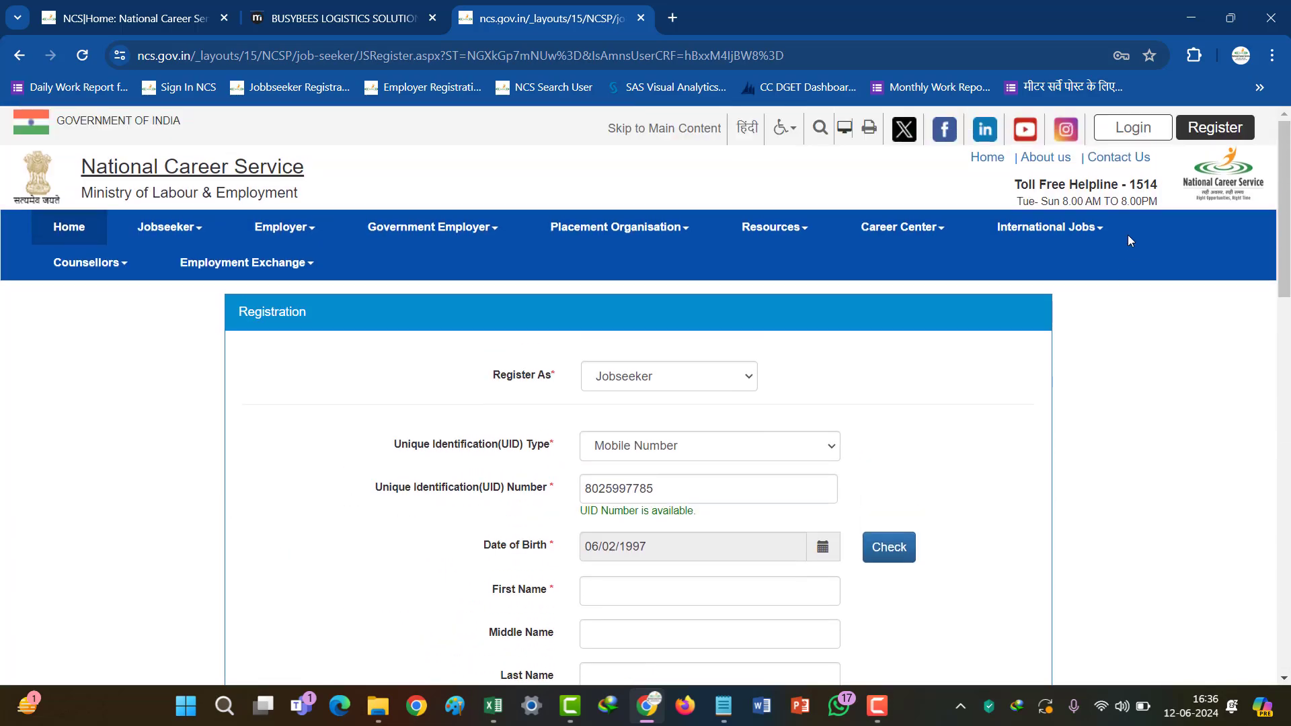
drag(1014, 185, 1158, 179)
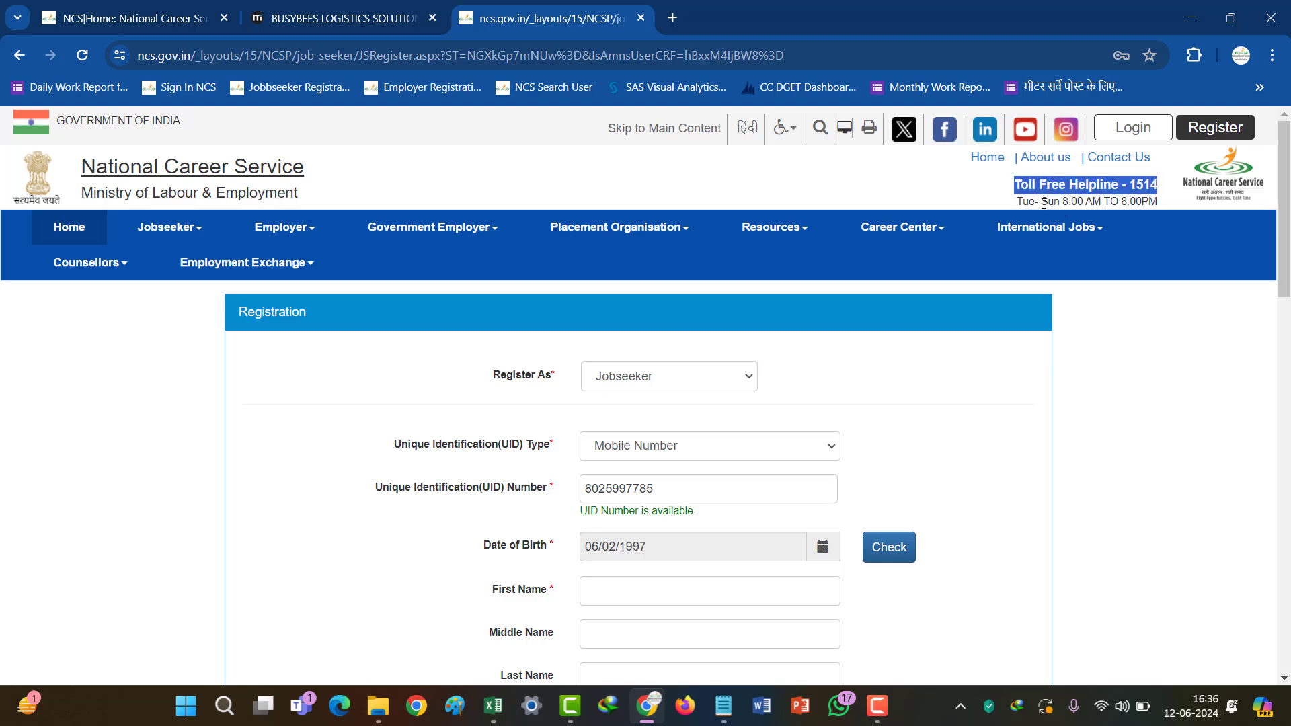
drag(1041, 201, 1127, 201)
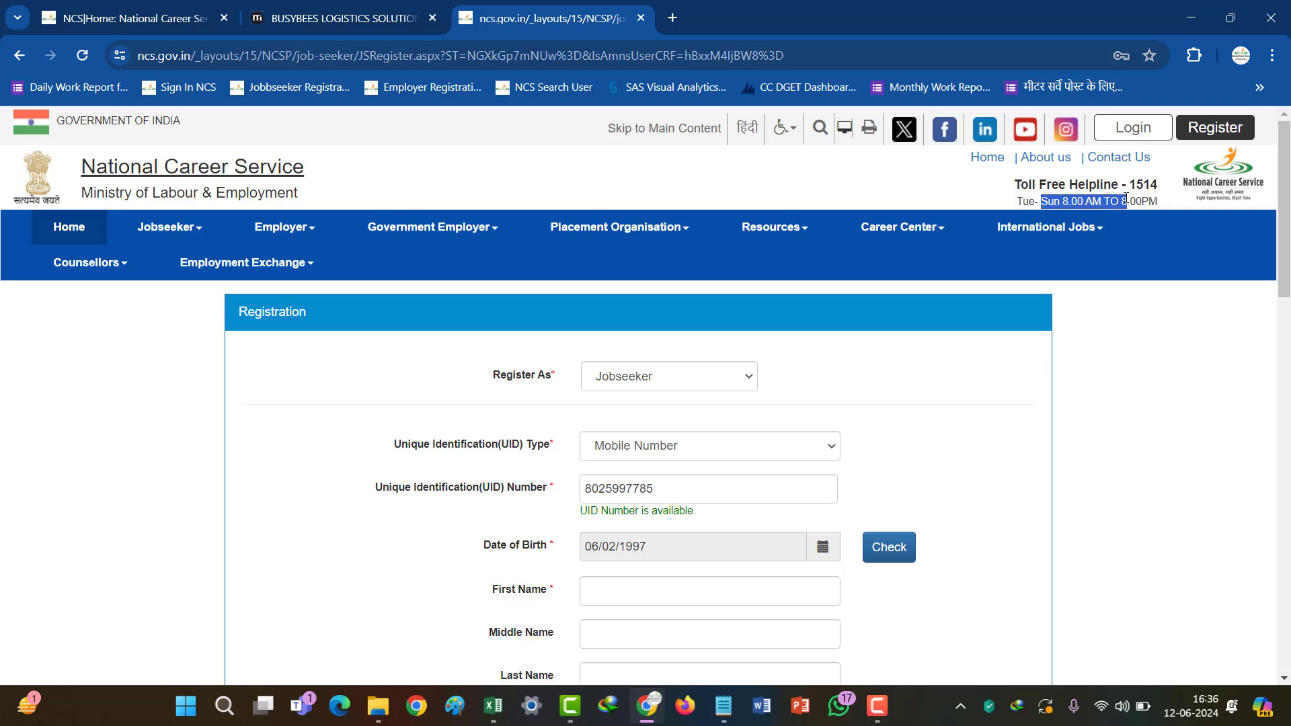
click(1015, 202)
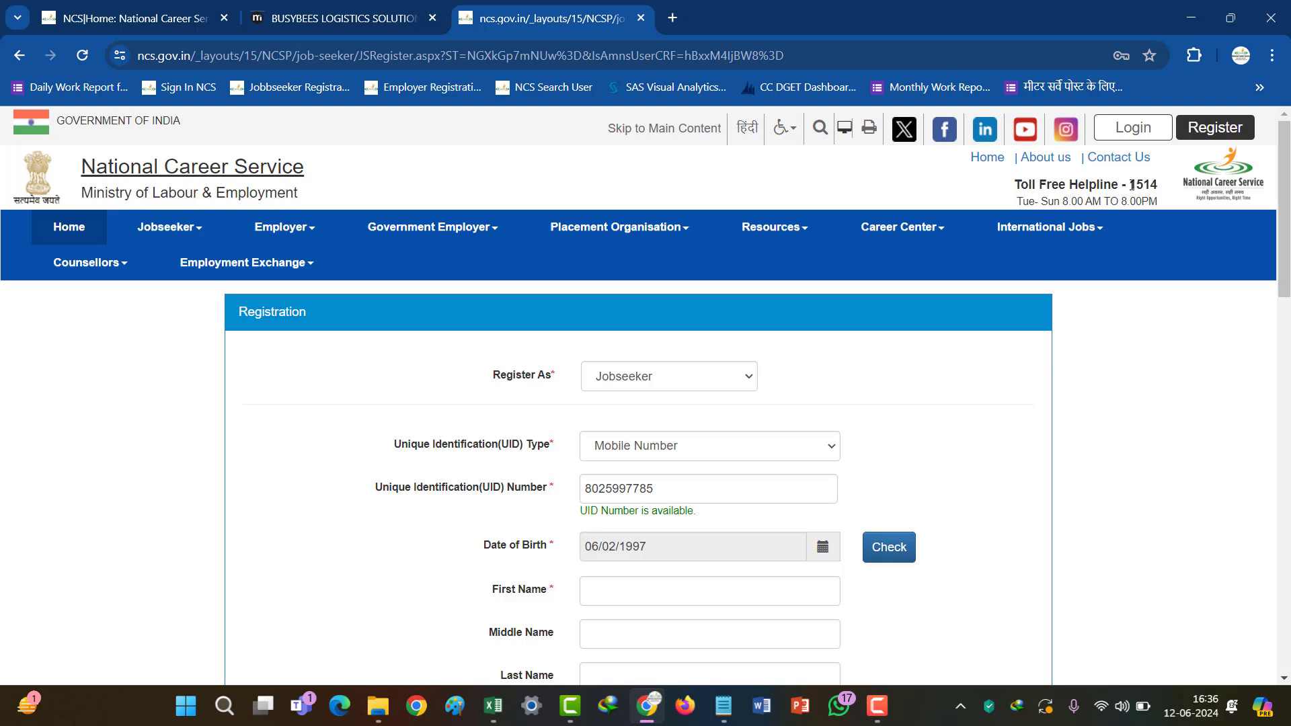
- Look over the registration form again and examine the identification options offered for the Unique Identification (UID) Type
scroll(699, 448, down, 1)
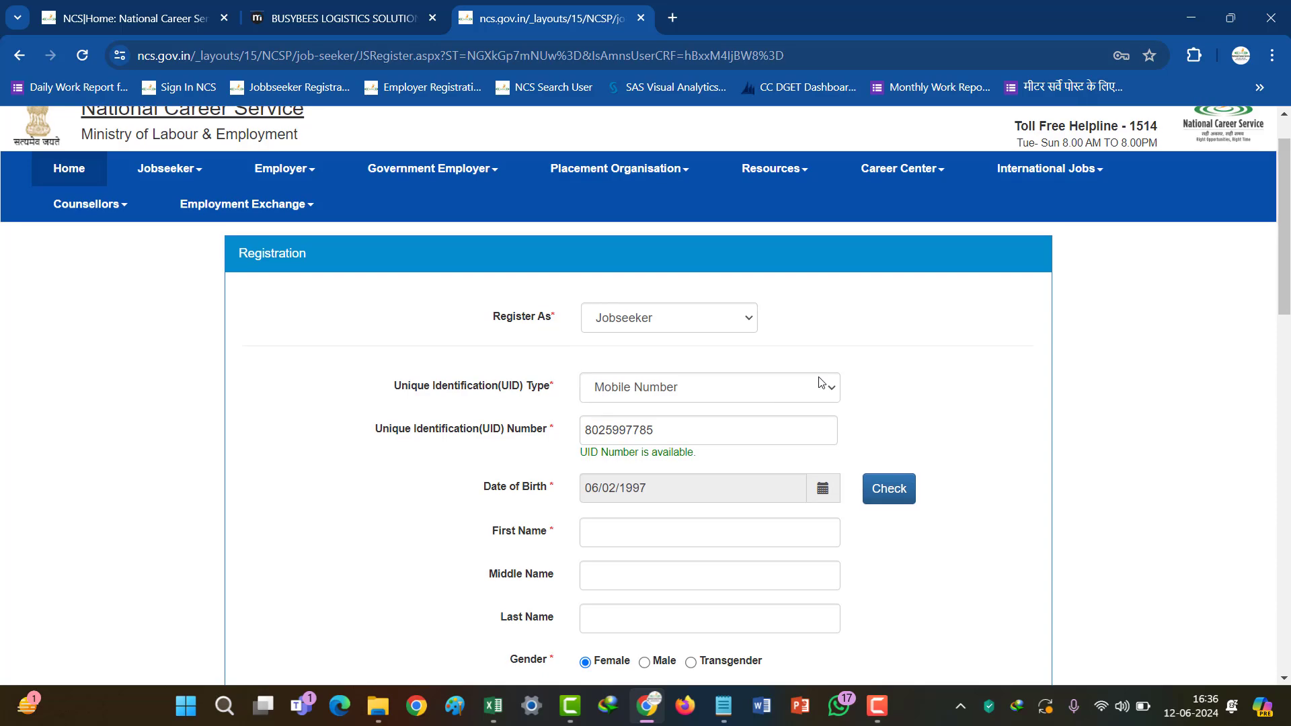
scroll(819, 382, down, 15)
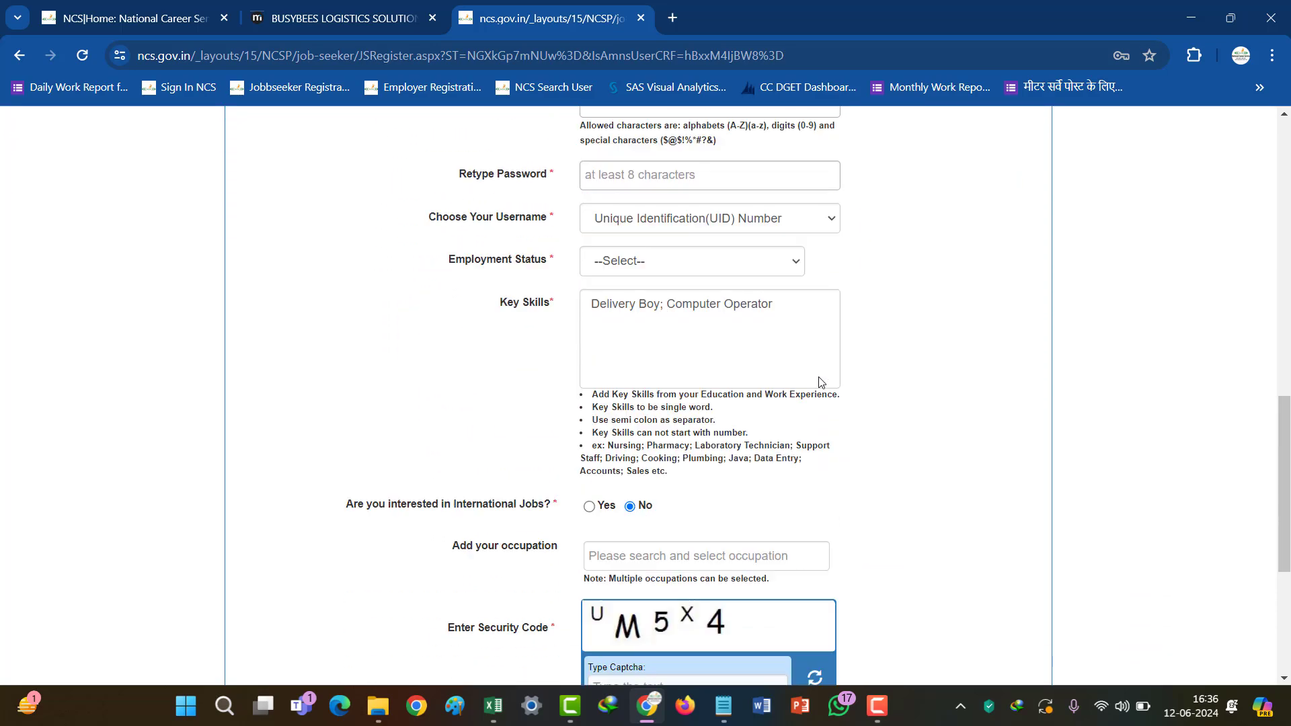
scroll(762, 403, up, 15)
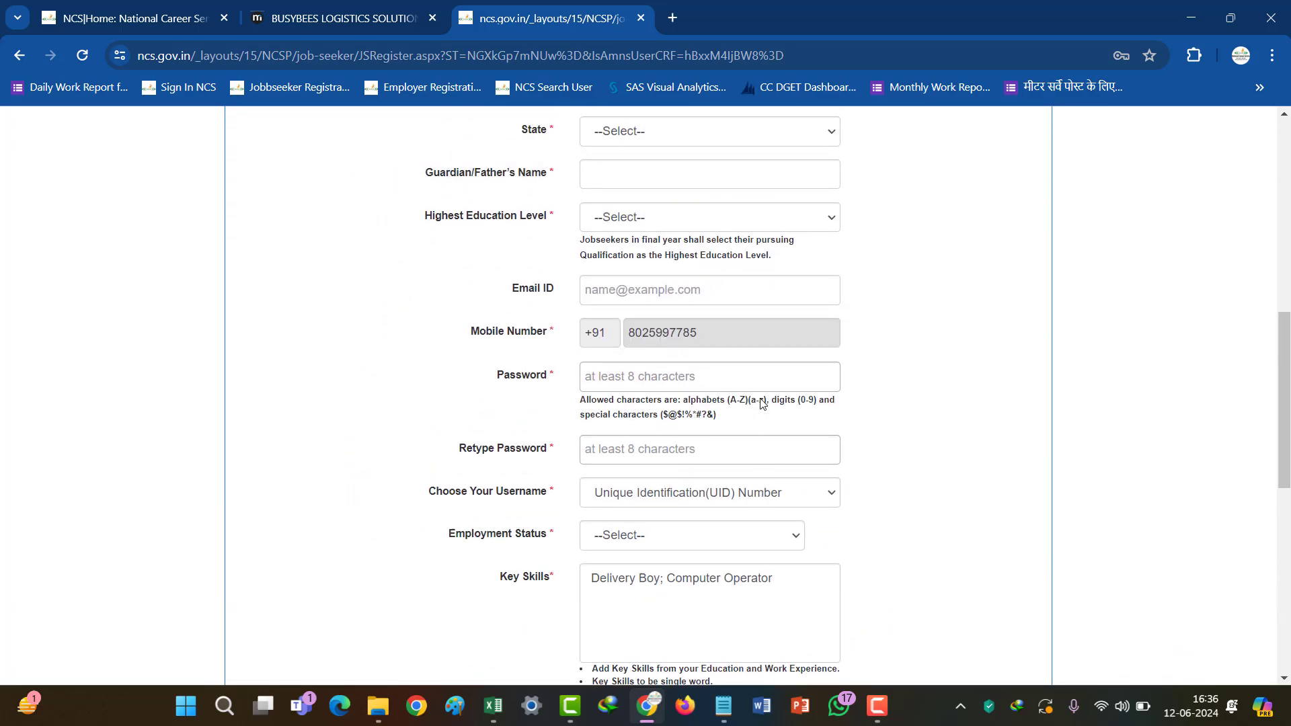
scroll(762, 403, up, 5)
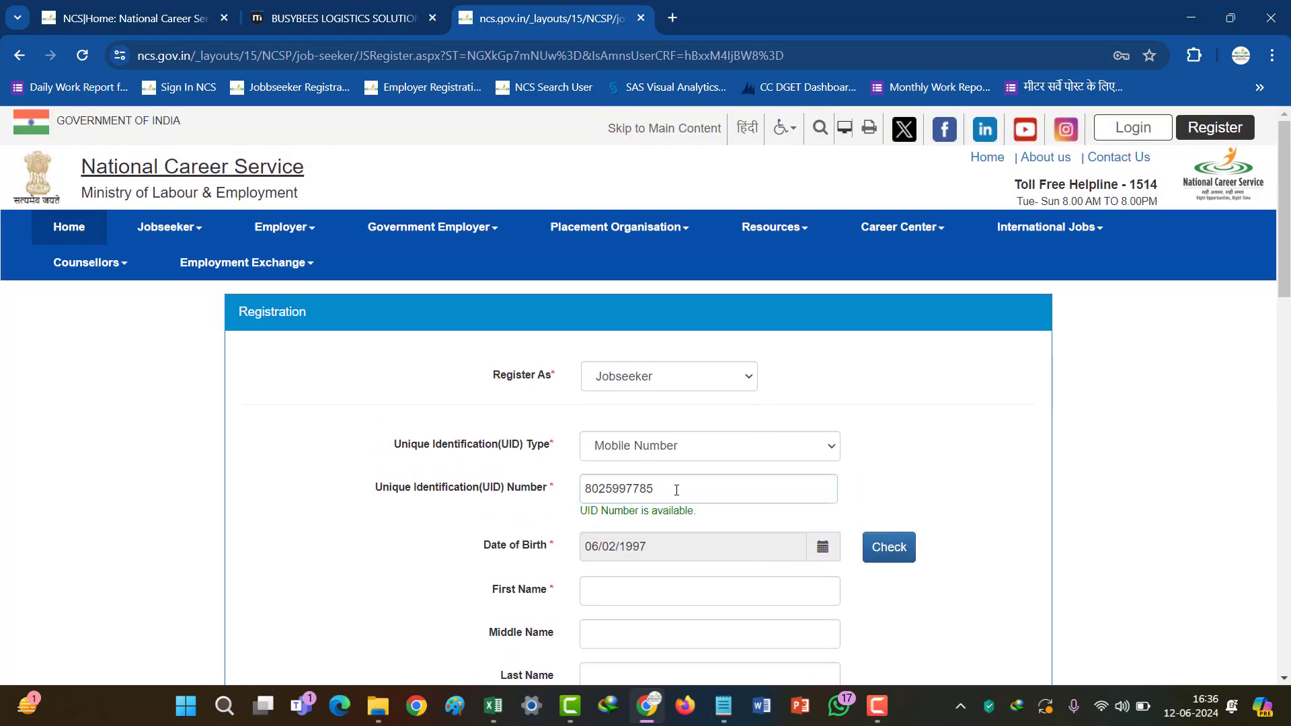
click(635, 448)
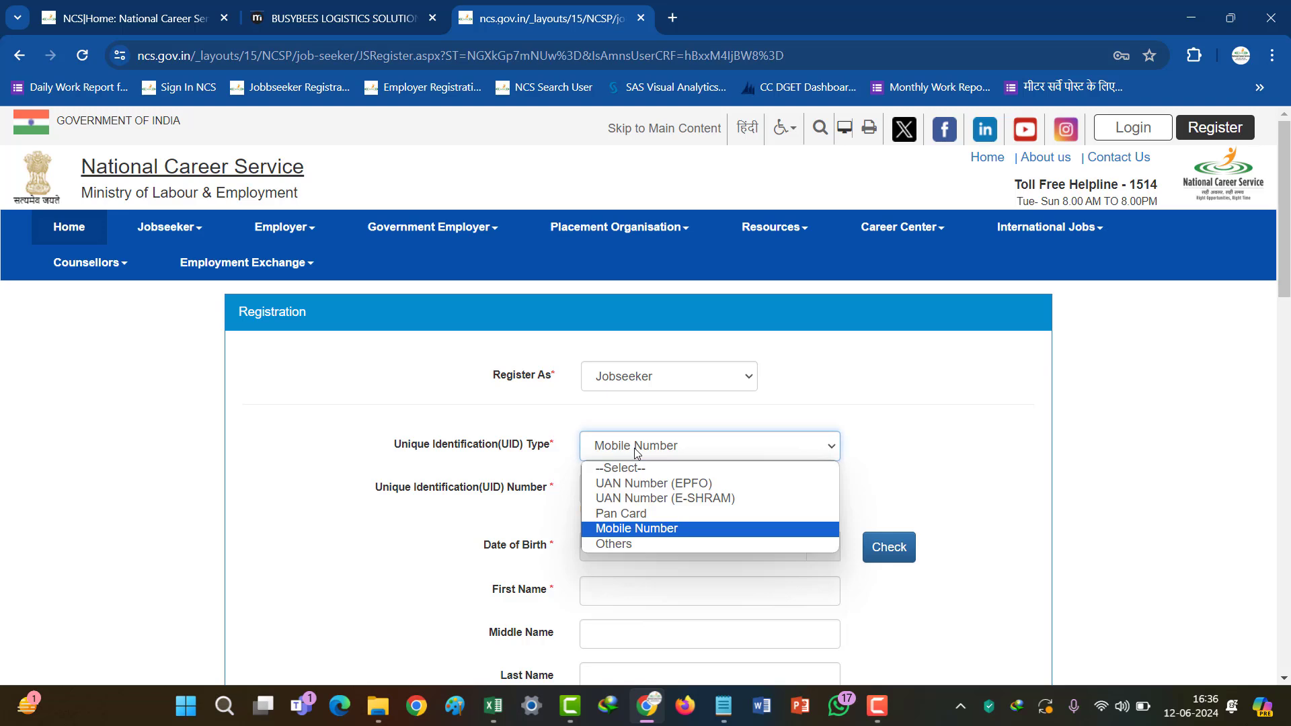
click(635, 448)
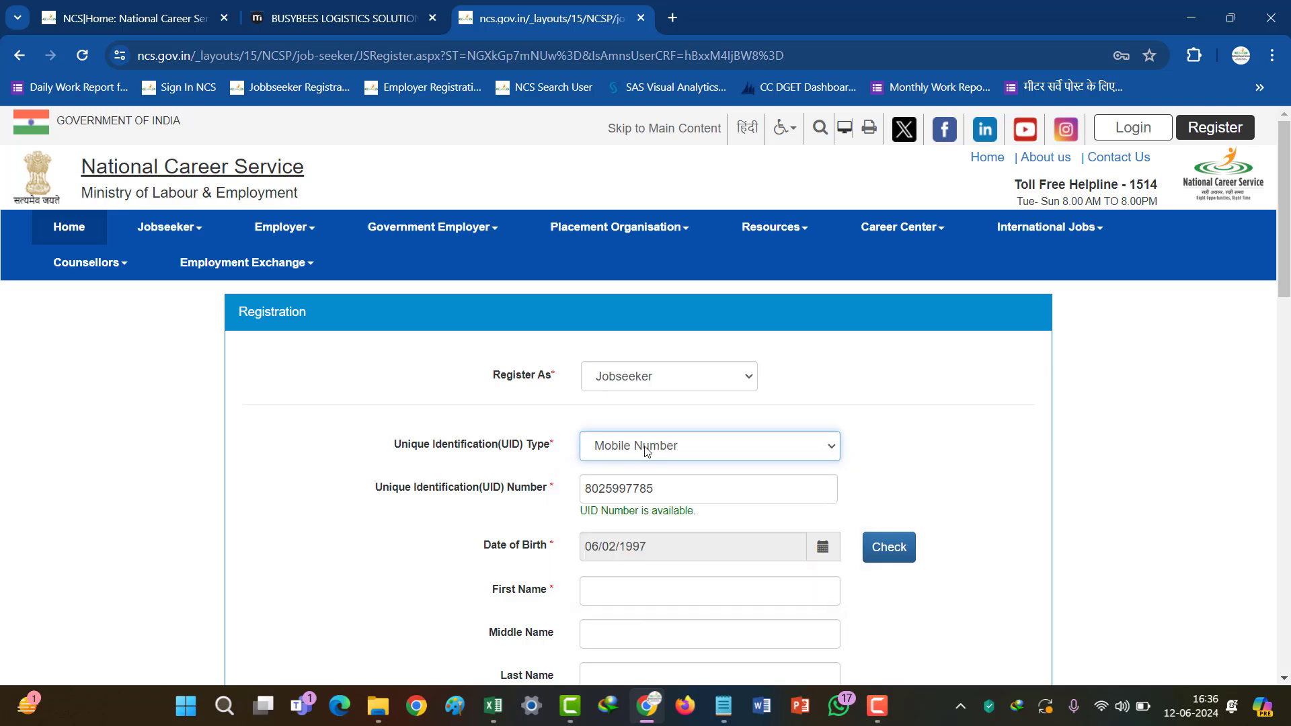
click(681, 447)
click(681, 447)
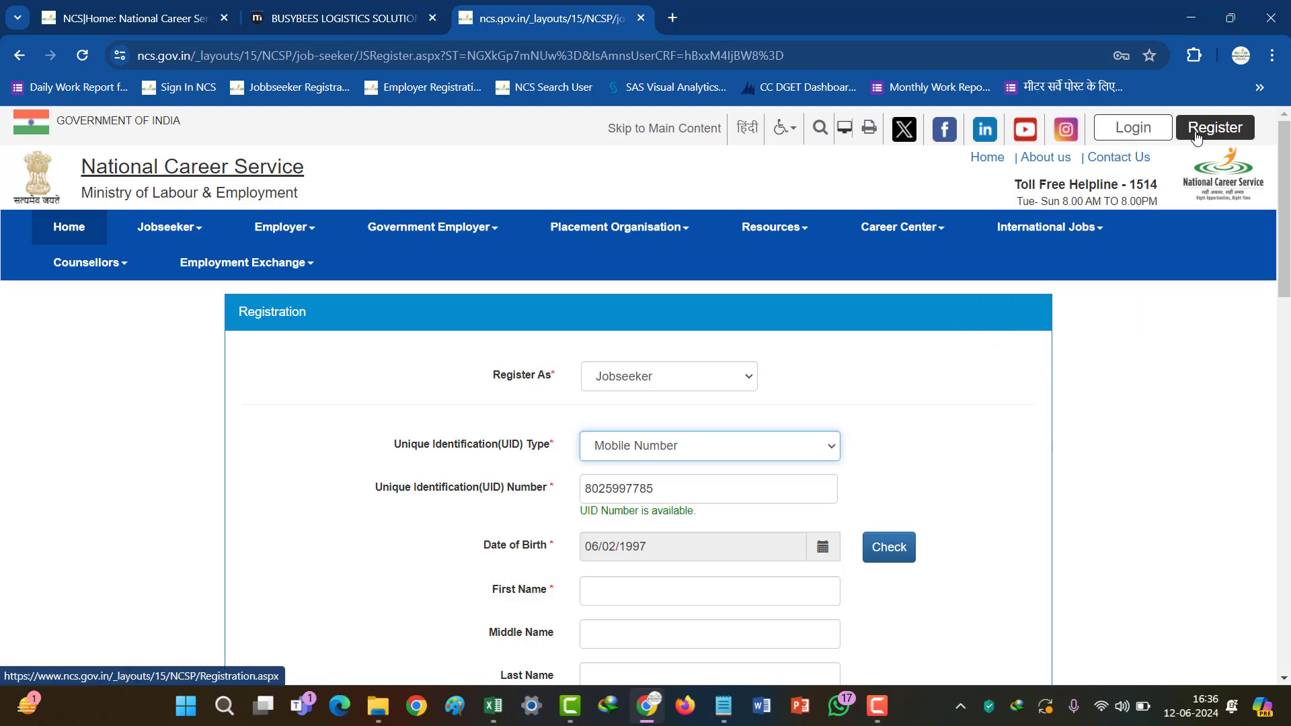
- Open the portal's login page and look over its sign-in fields, account recovery links and new-user sign-up option
click(1138, 132)
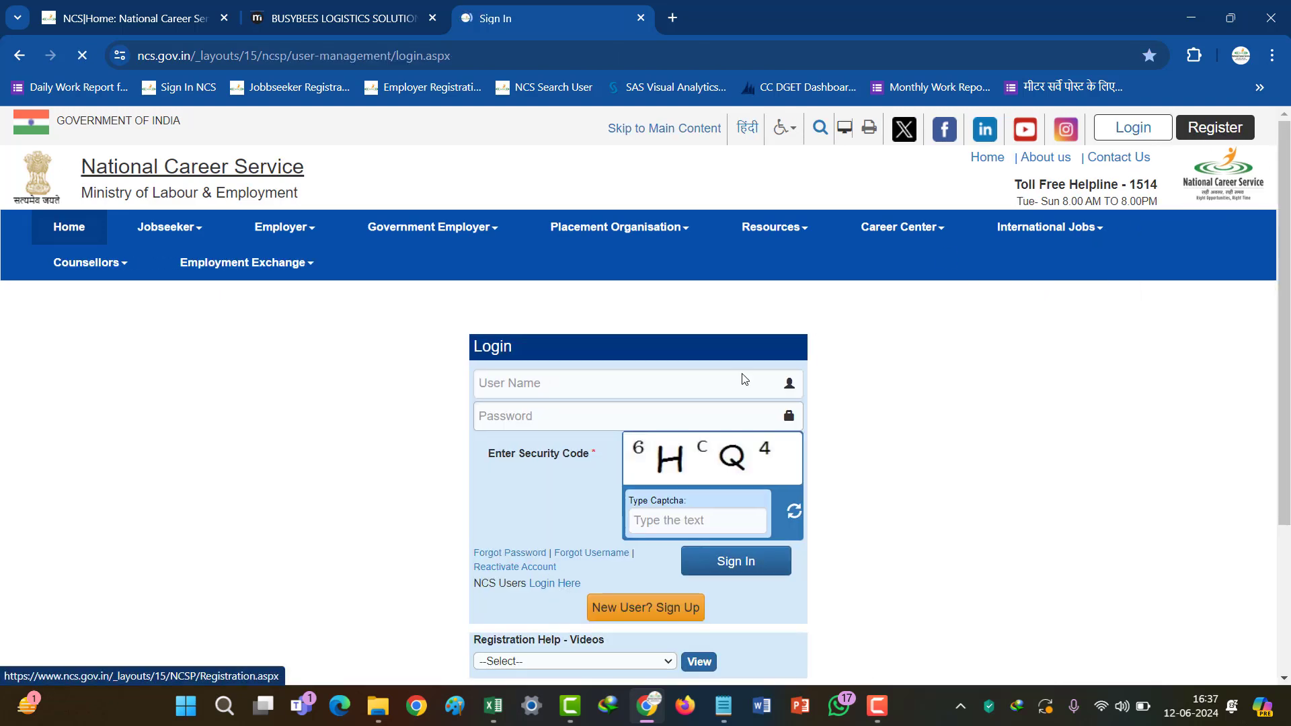
scroll(673, 403, down, 2)
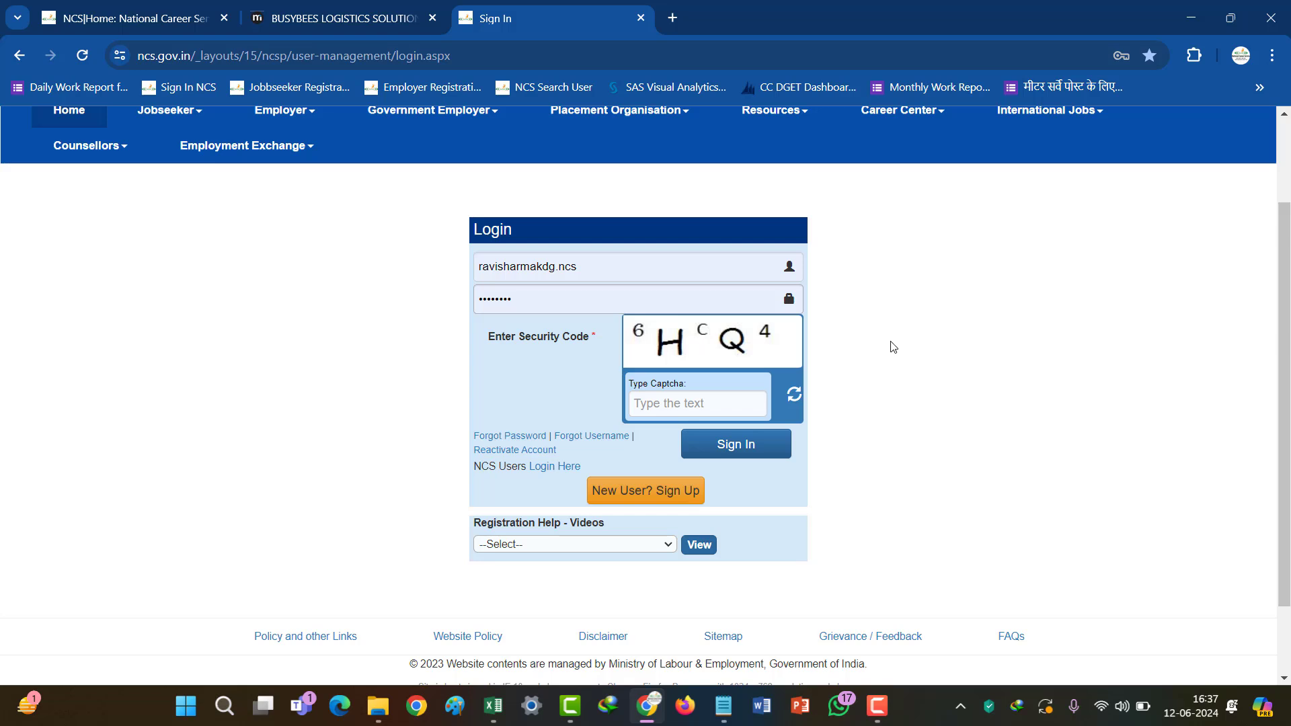
scroll(871, 360, up, 2)
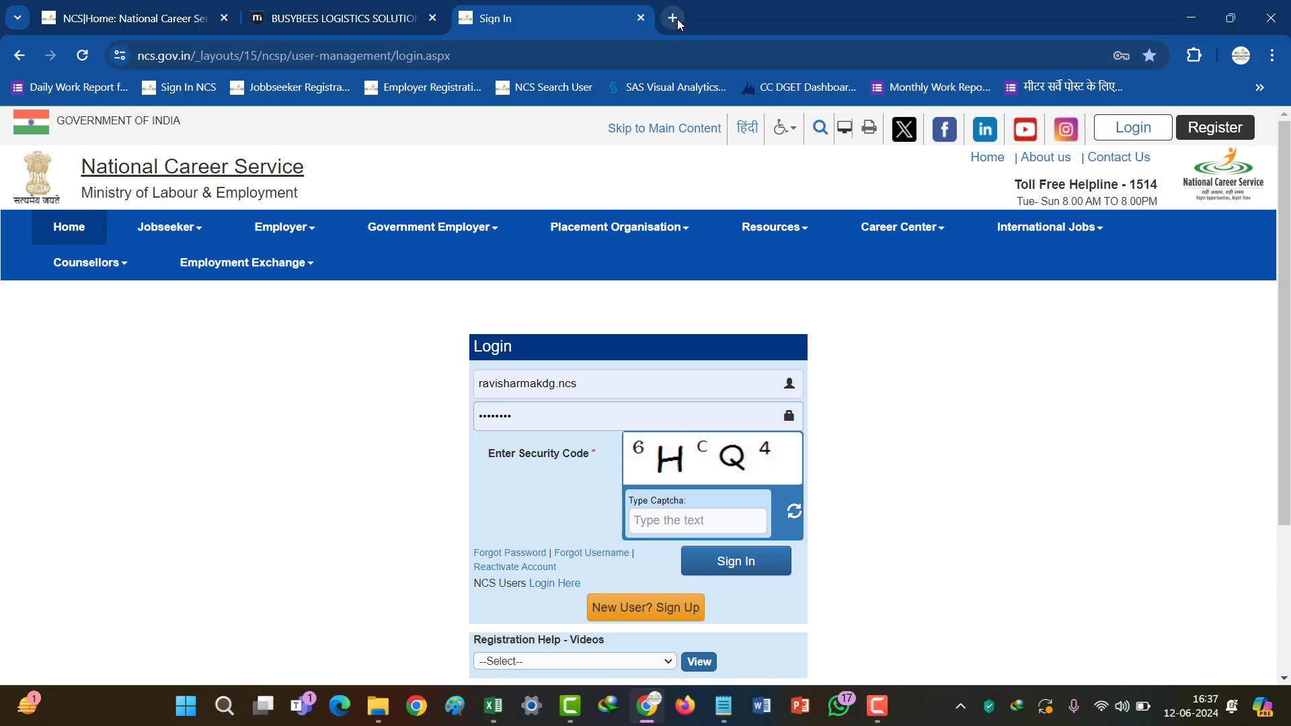
click(877, 706)
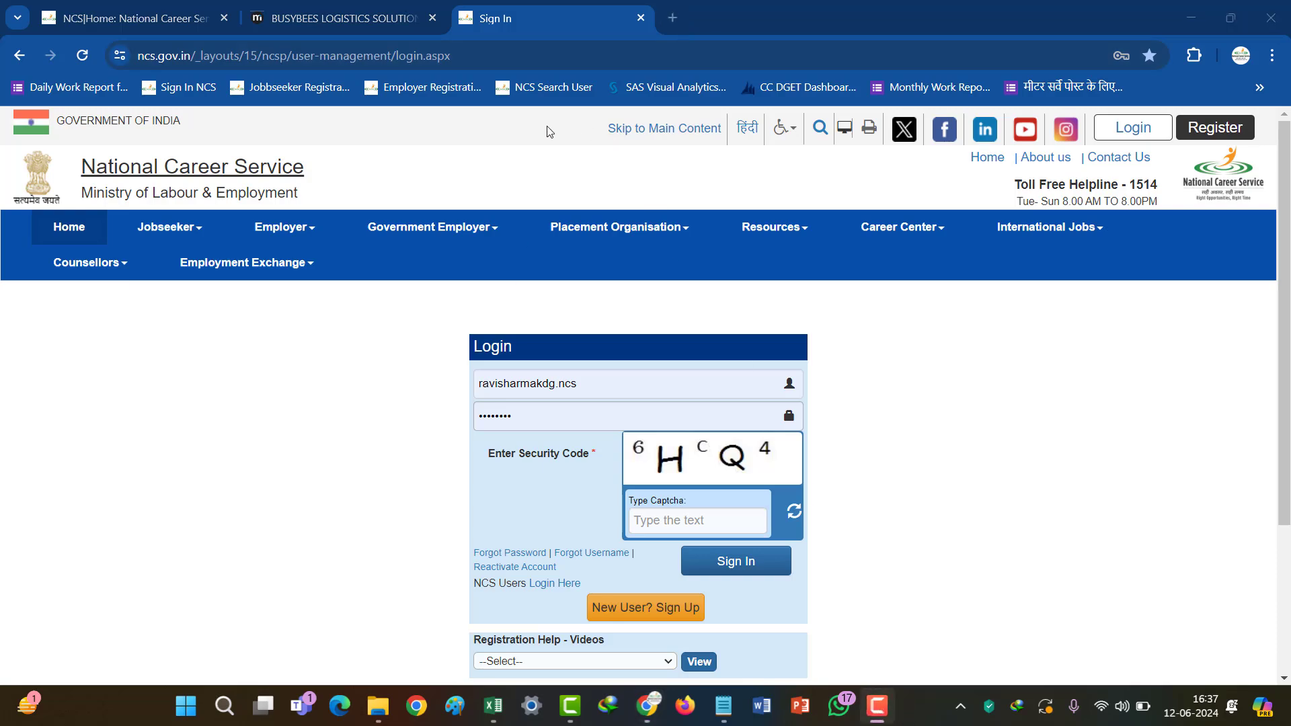